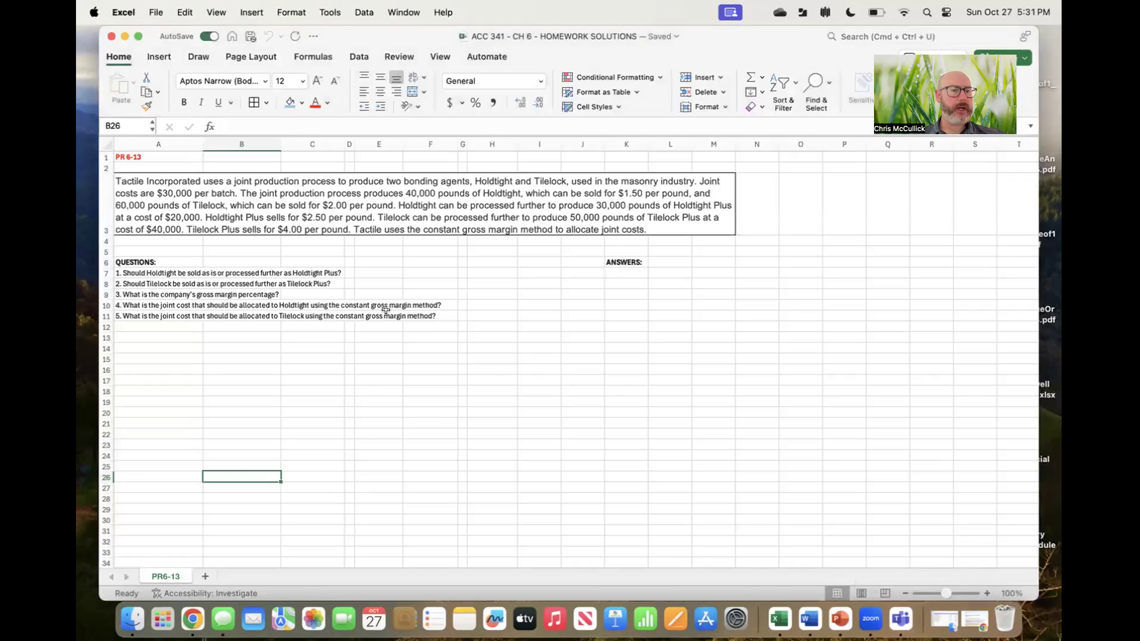
Review the PR 6-13 problem text and the listed questions on sell-or-process-further decisions, gross margin and joint cost allocation.
{"action": "left_click", "coordinate": [359, 200]}
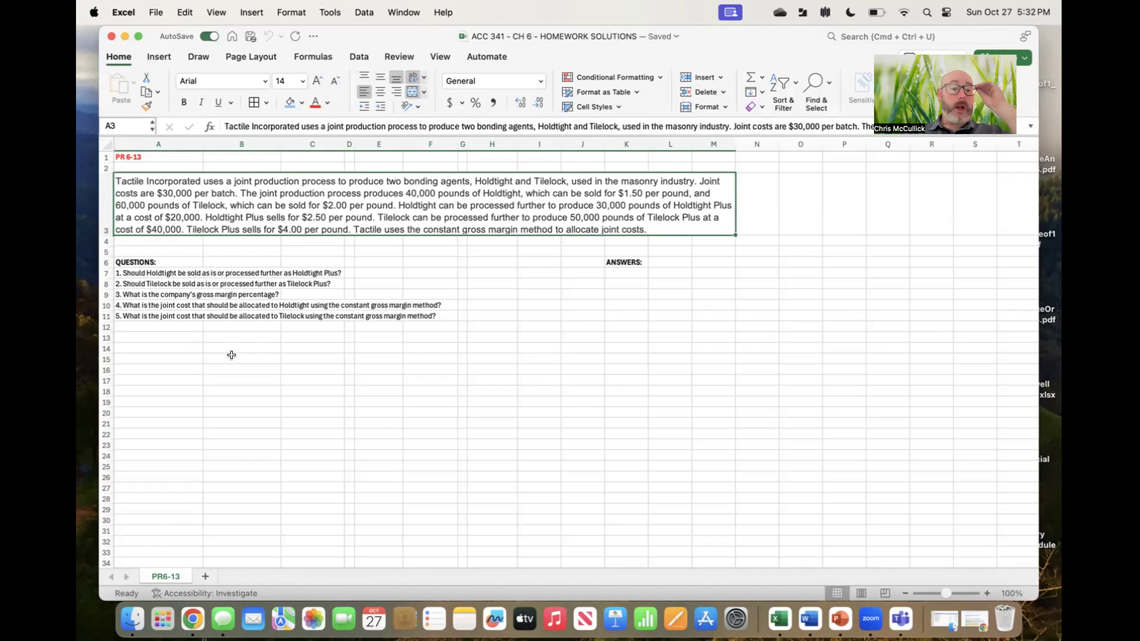
{"action": "left_click", "coordinate": [165, 272]}
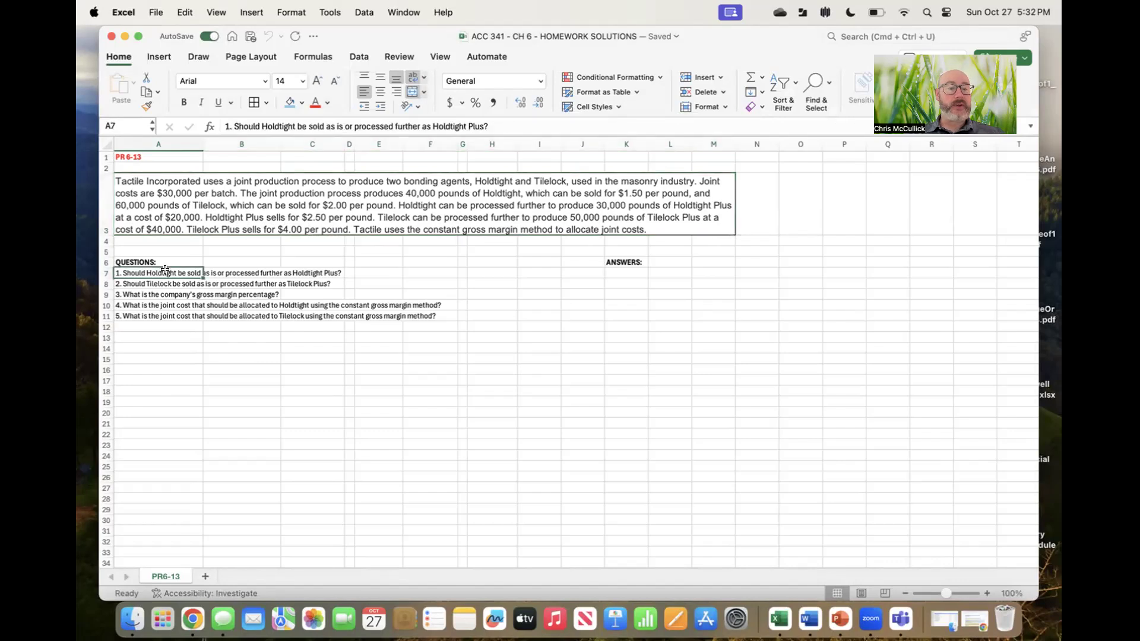
{"action": "left_click", "coordinate": [165, 280]}
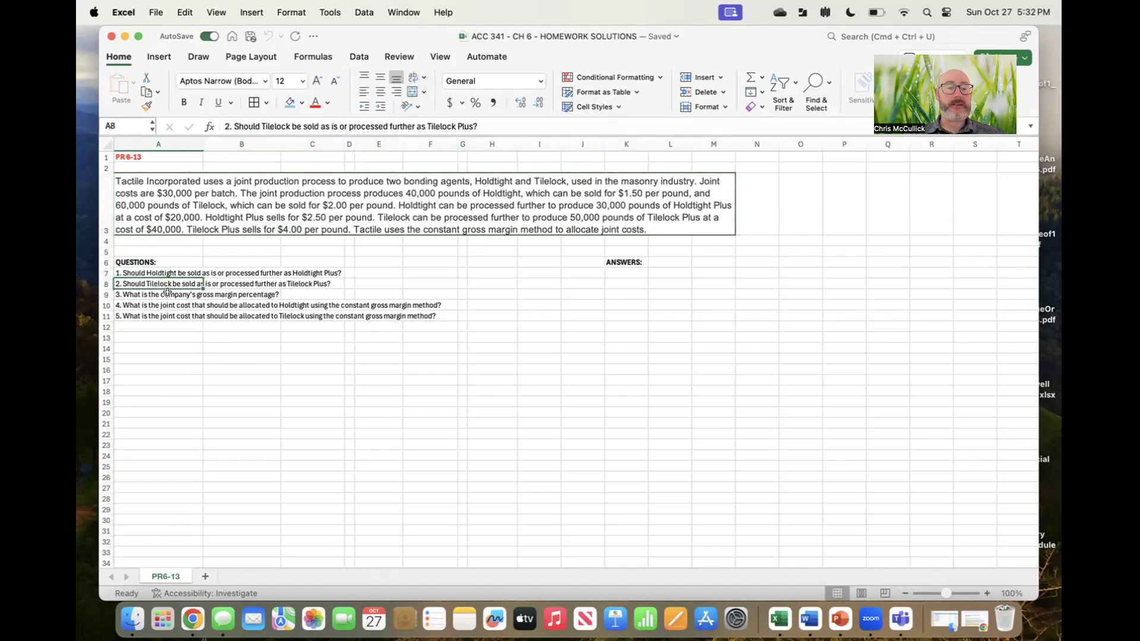
{"action": "left_click", "coordinate": [168, 293]}
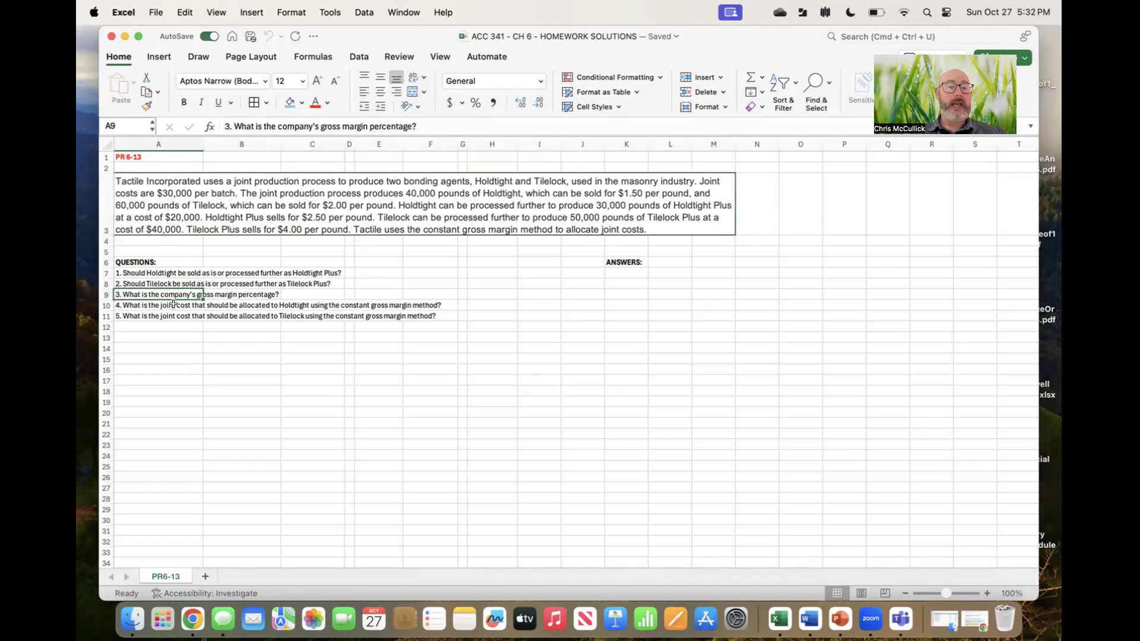
{"action": "left_click", "coordinate": [173, 305]}
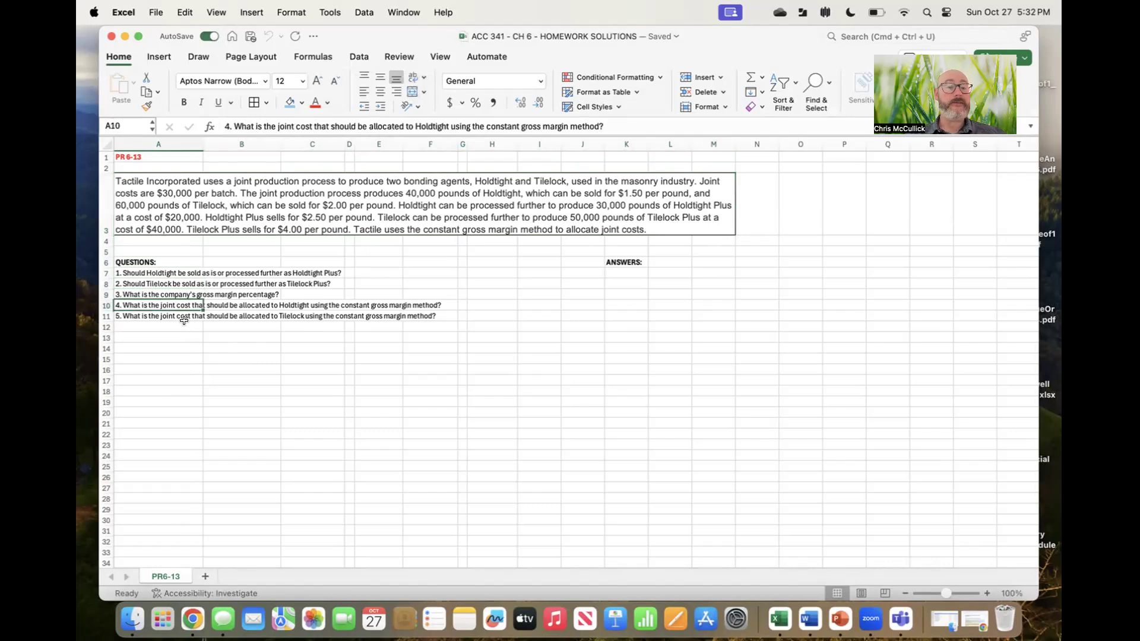
Enter the column headings HOLDTIGHT in B14 and TILELOCK in C14.
{"action": "left_click", "coordinate": [161, 331]}
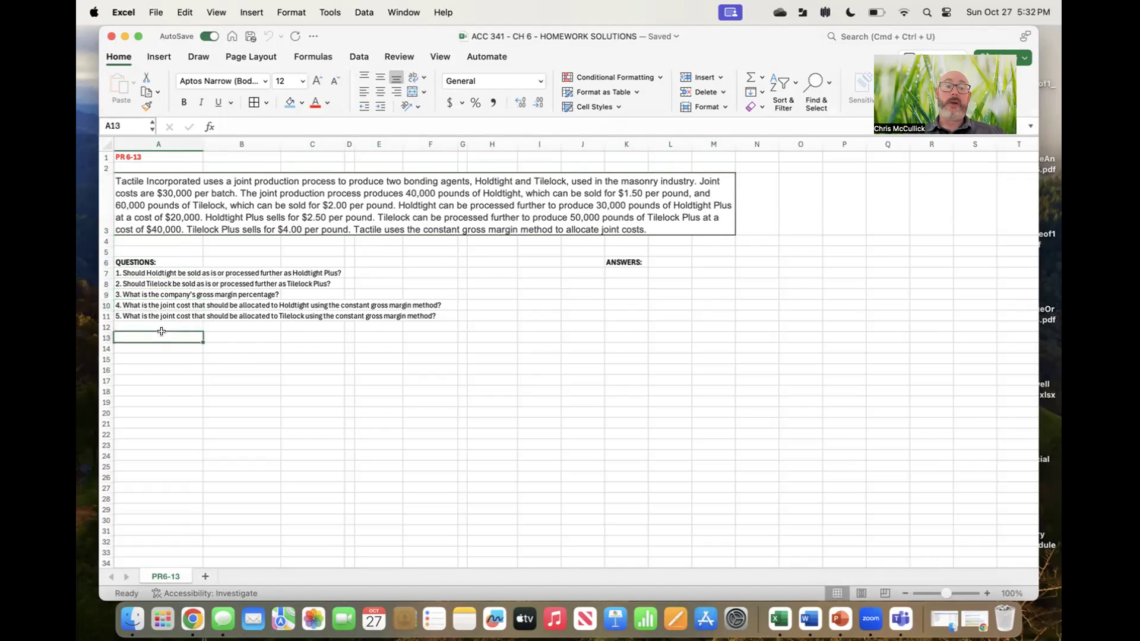
{"action": "key", "text": "Down"}
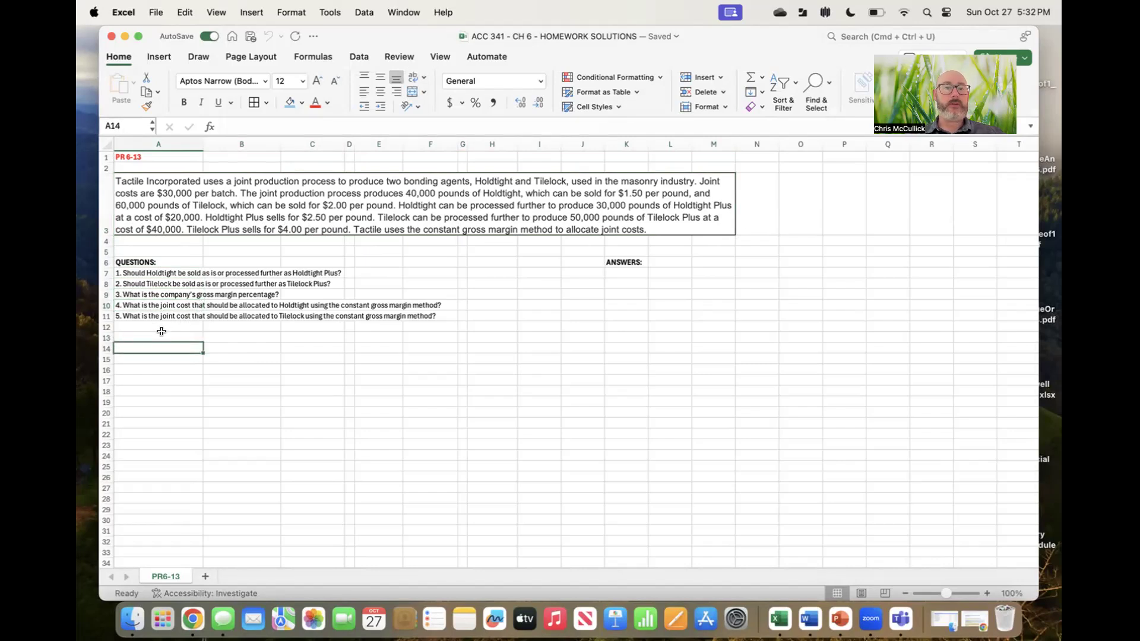
{"action": "key", "text": "Right"}
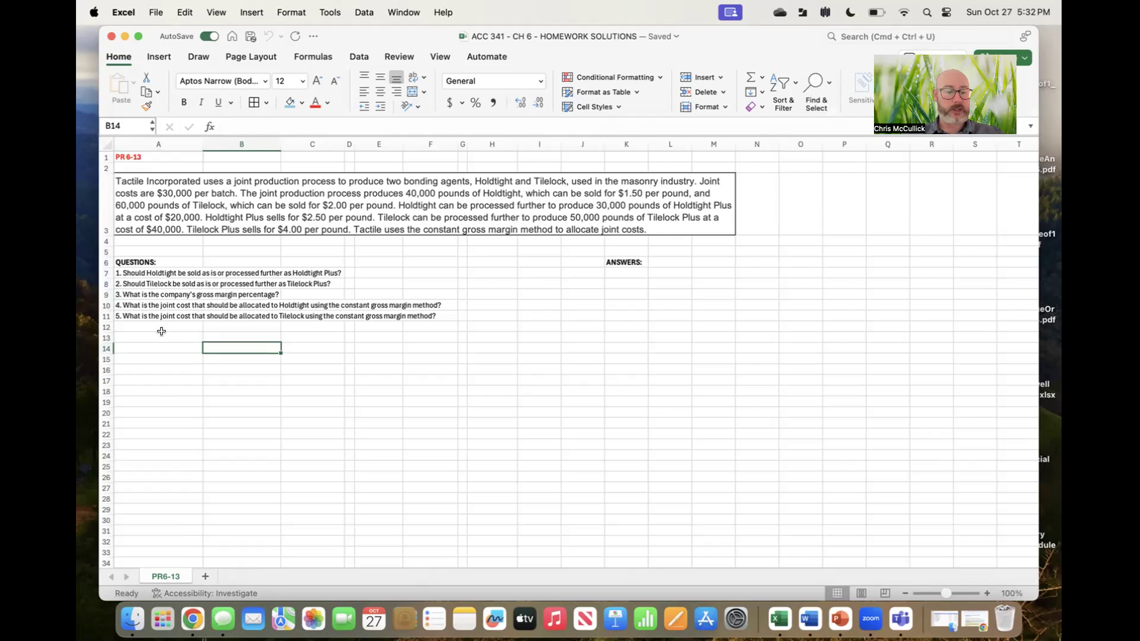
{"action": "type", "text": "HOLDTIGHT"}
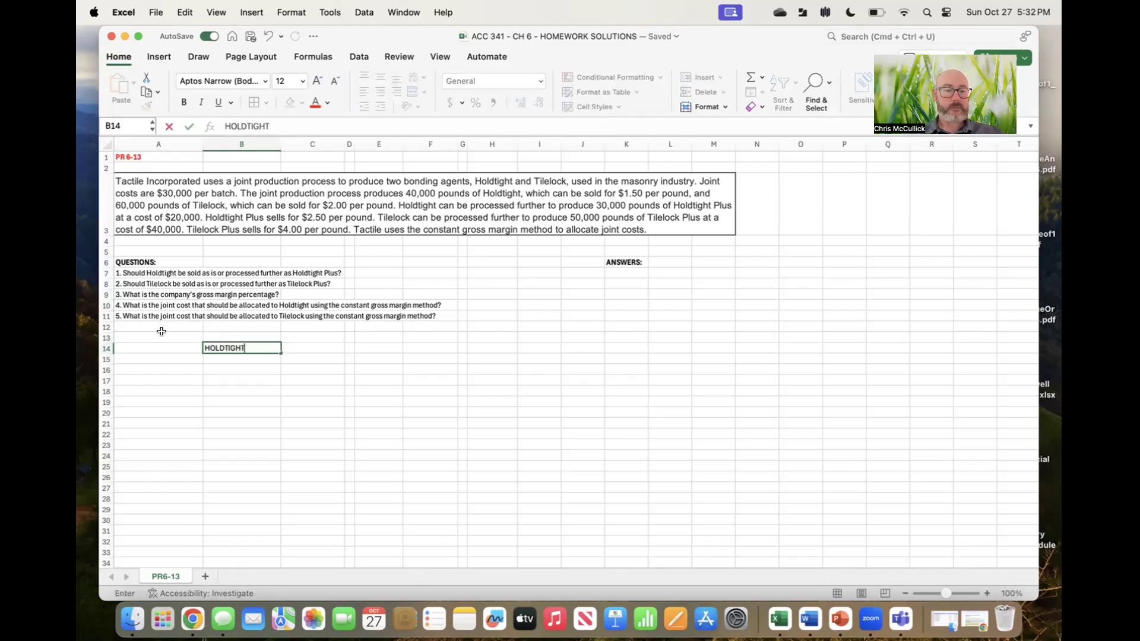
{"action": "key", "text": "Tab"}
{"action": "type", "text": "TIL"}
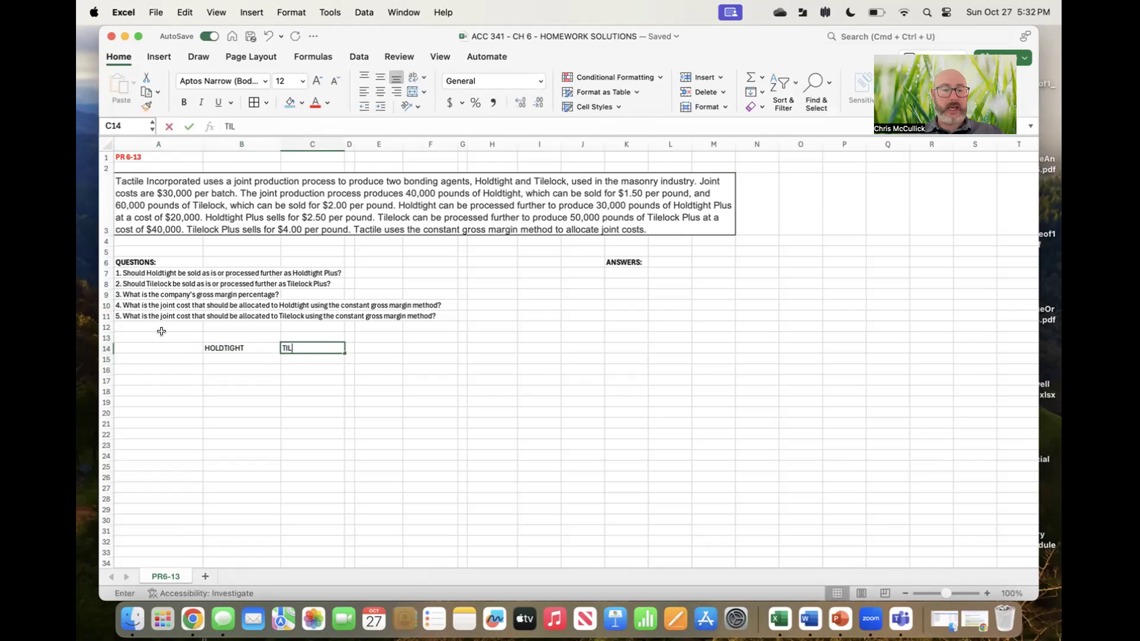
{"action": "type", "text": "ELOCK"}
{"action": "key", "text": "Return"}
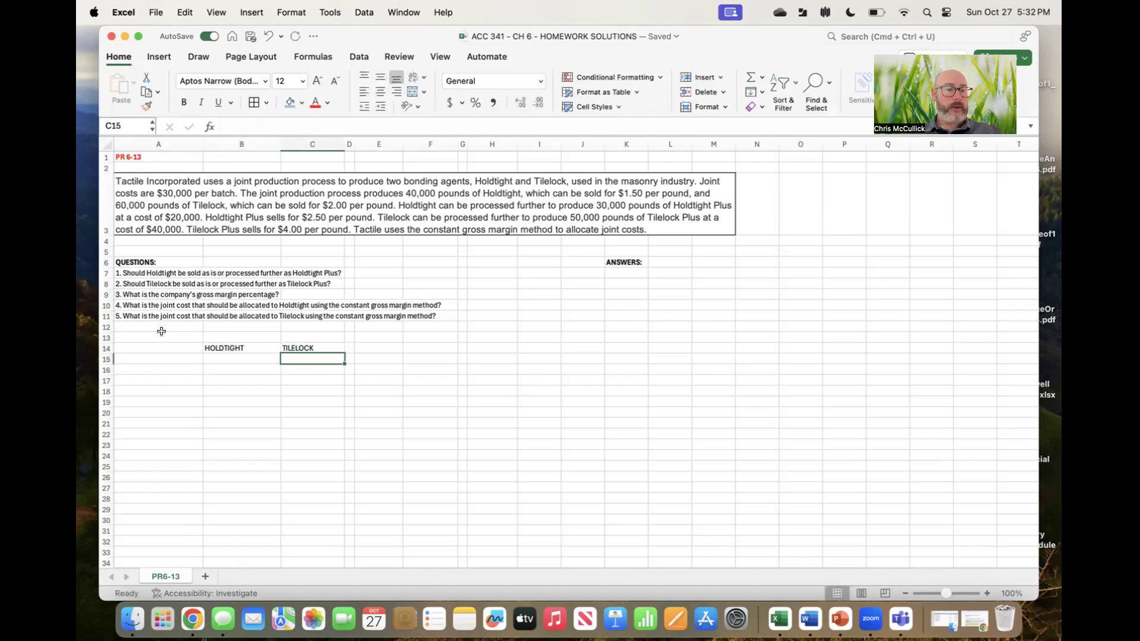
Label the first two rows ORIGINAL in A15 and PROCESS FURTHER in A16.
{"action": "type", "text": "OR"}
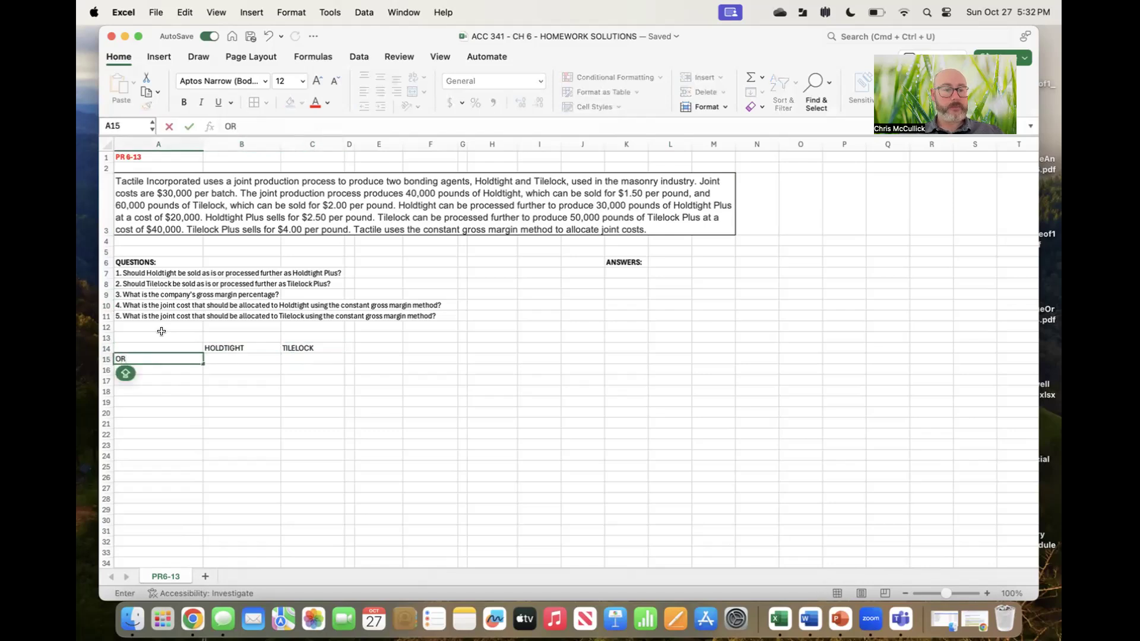
{"action": "type", "text": "IGINAL"}
{"action": "key", "text": "Caps_Lock"}
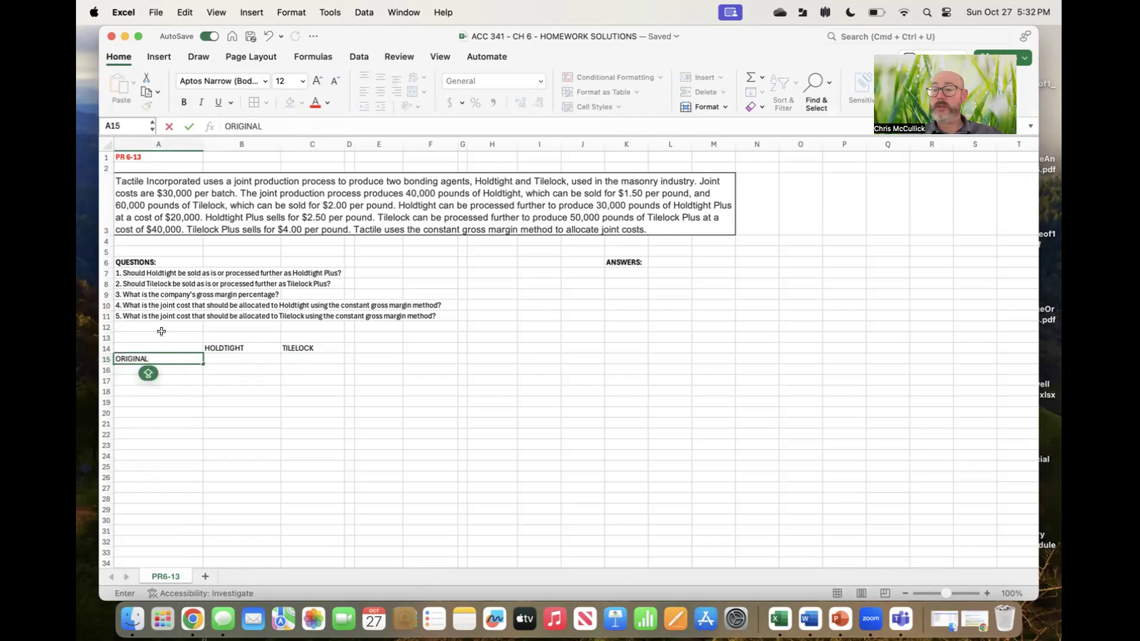
{"action": "key", "text": "Return"}
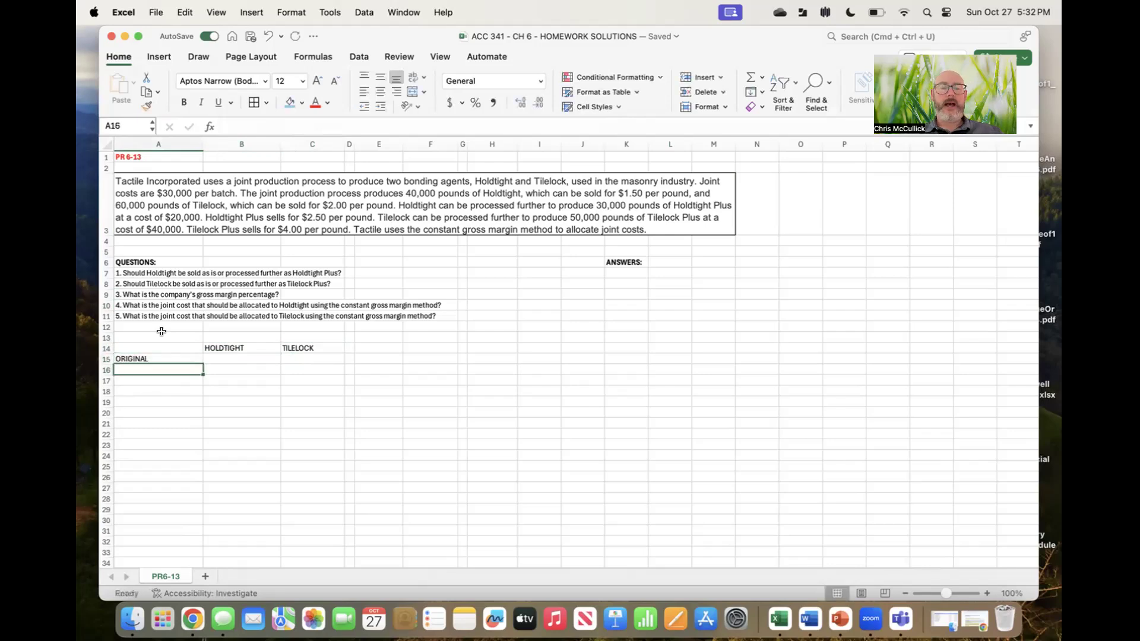
{"action": "type", "text": "PROCESS FURTHER"}
{"action": "key", "text": "Return"}
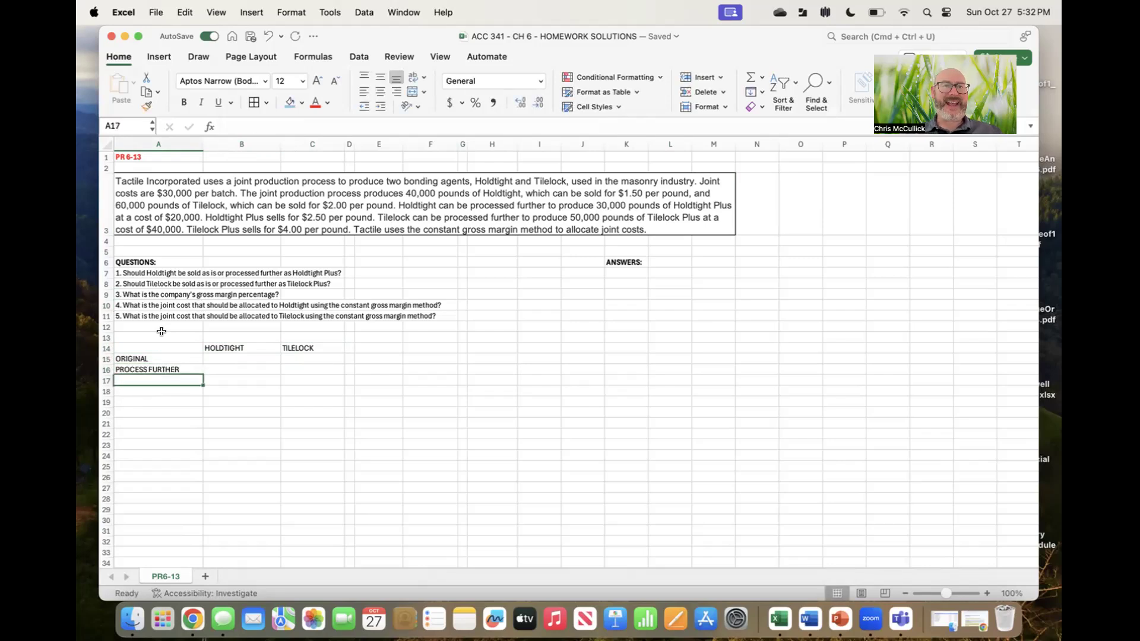
Add the row labels ADDITIONAL REVENUE in A17 and ADDITIONAL COSTS in A18.
{"action": "type", "text": "A"}
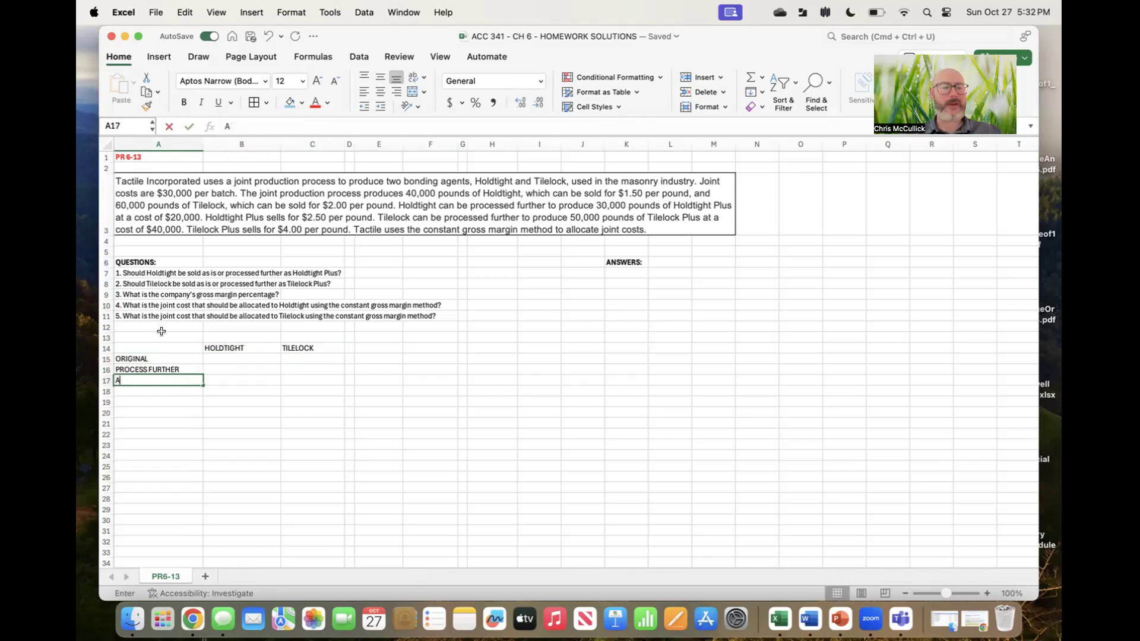
{"action": "type", "text": "DDITIONAL REVENUE"}
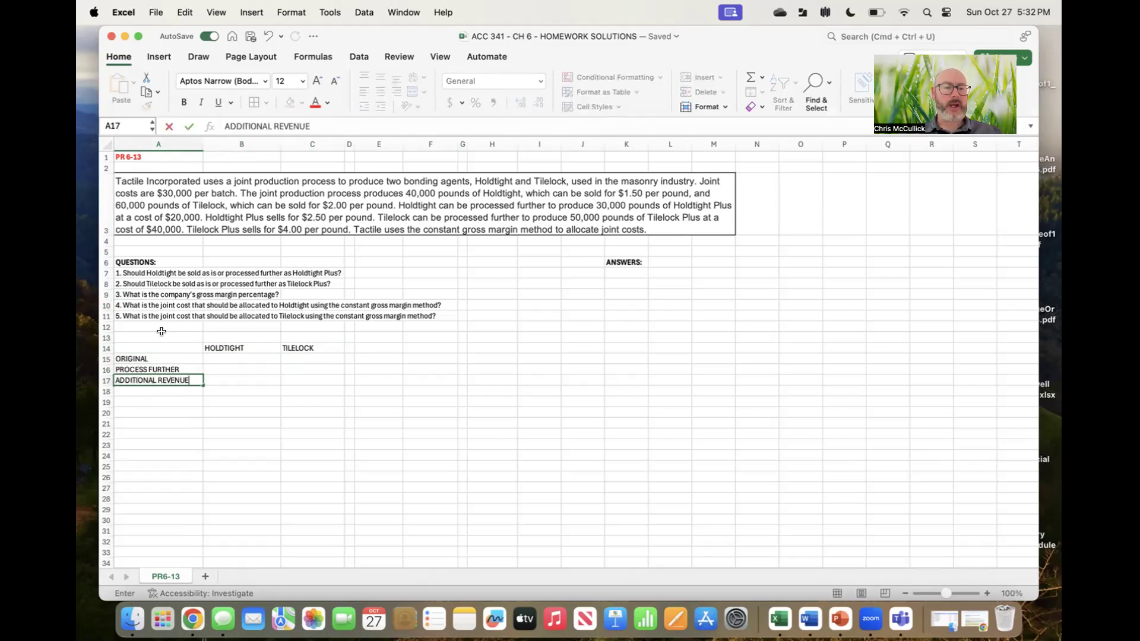
{"action": "key", "text": "Return"}
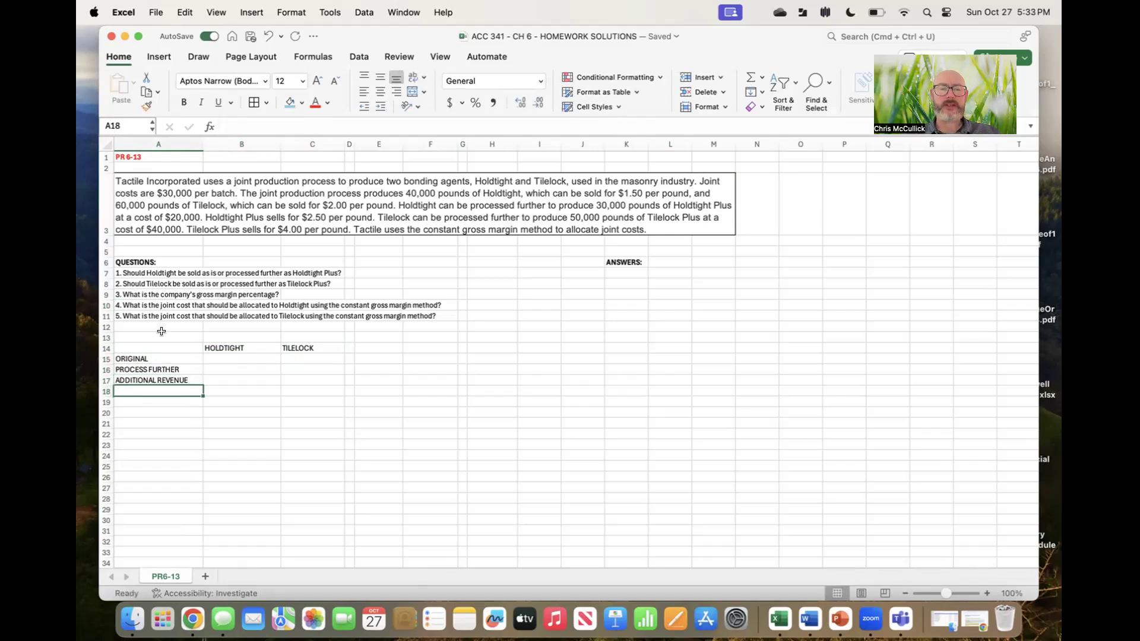
{"action": "type", "text": "ADDITIONAL COSRS"}
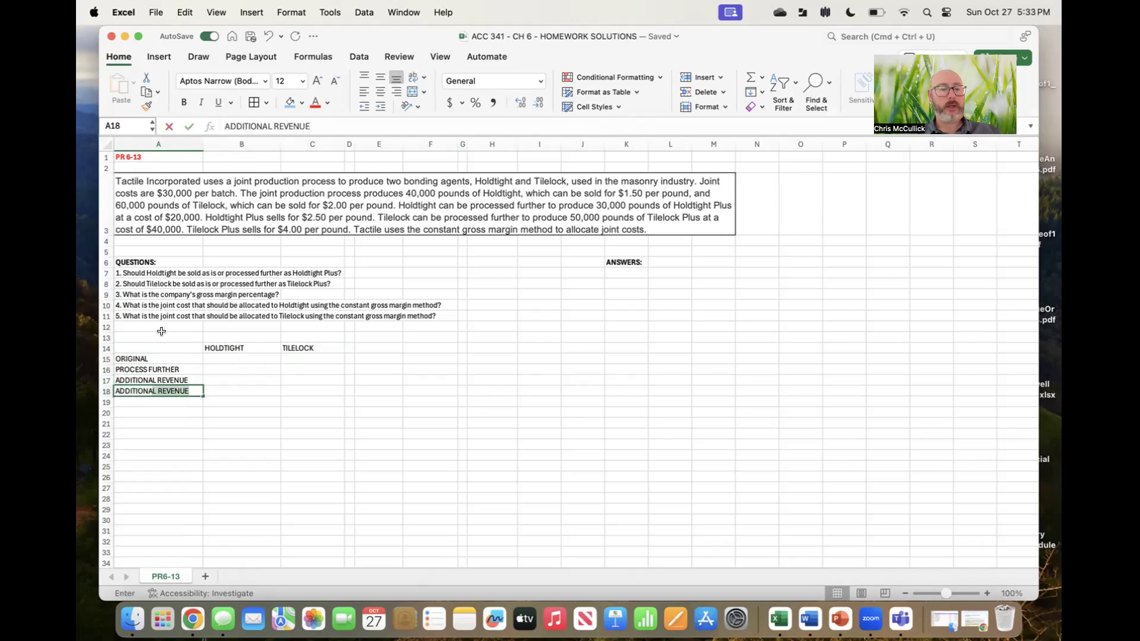
{"action": "key", "text": "BackSpace"}
{"action": "key", "text": "BackSpace"}
{"action": "type", "text": "T"}
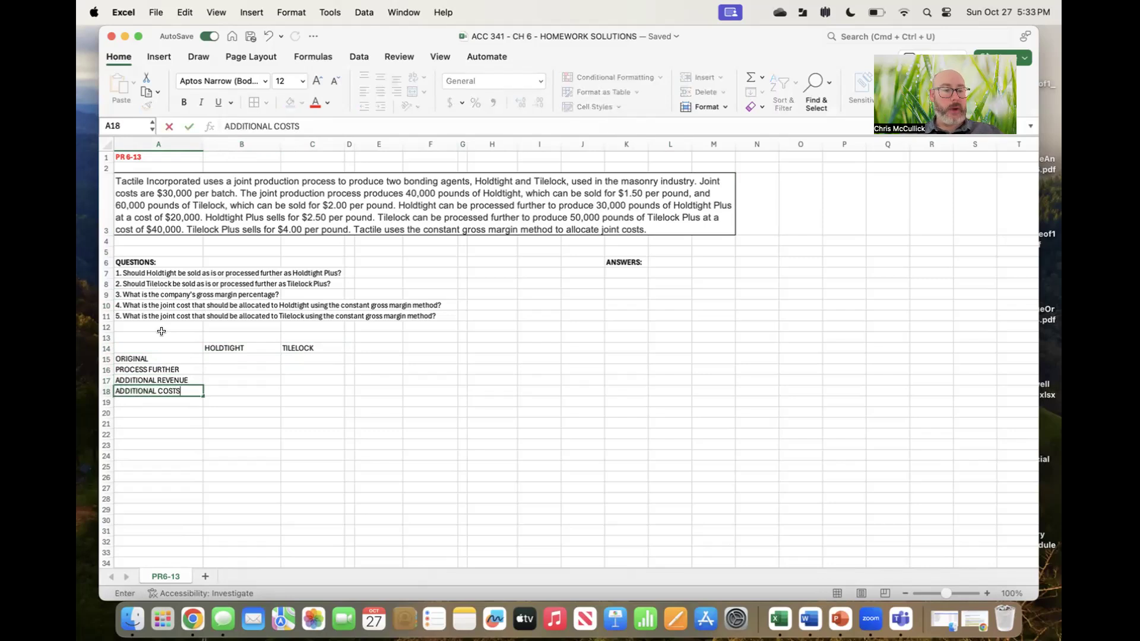
{"action": "type", "text": "S"}
{"action": "key", "text": "Return"}
Calculate Holdtight's original revenue in B15 with =40000*1.5 and format it in comma style.
{"action": "key", "text": "Up"}
{"action": "key", "text": "Right"}
{"action": "key", "text": "Up"}
{"action": "key", "text": "Up"}
{"action": "key", "text": "Up"}
{"action": "key", "text": "Up"}
{"action": "key", "text": "Down"}
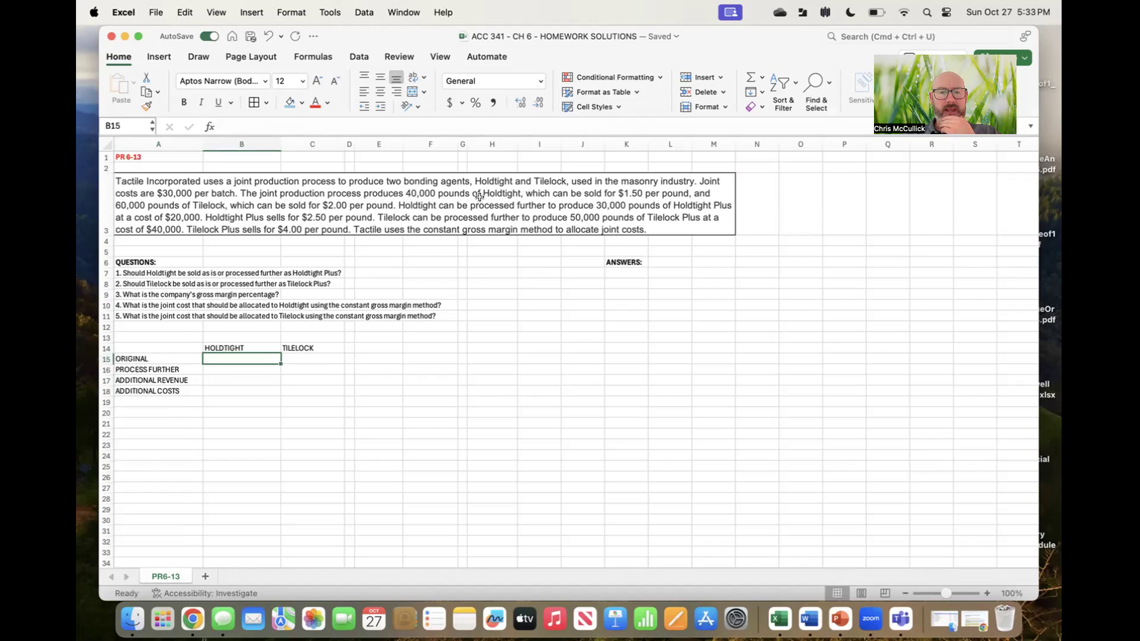
{"action": "type", "text": "=40000*1.5"}
{"action": "key", "text": "Return"}
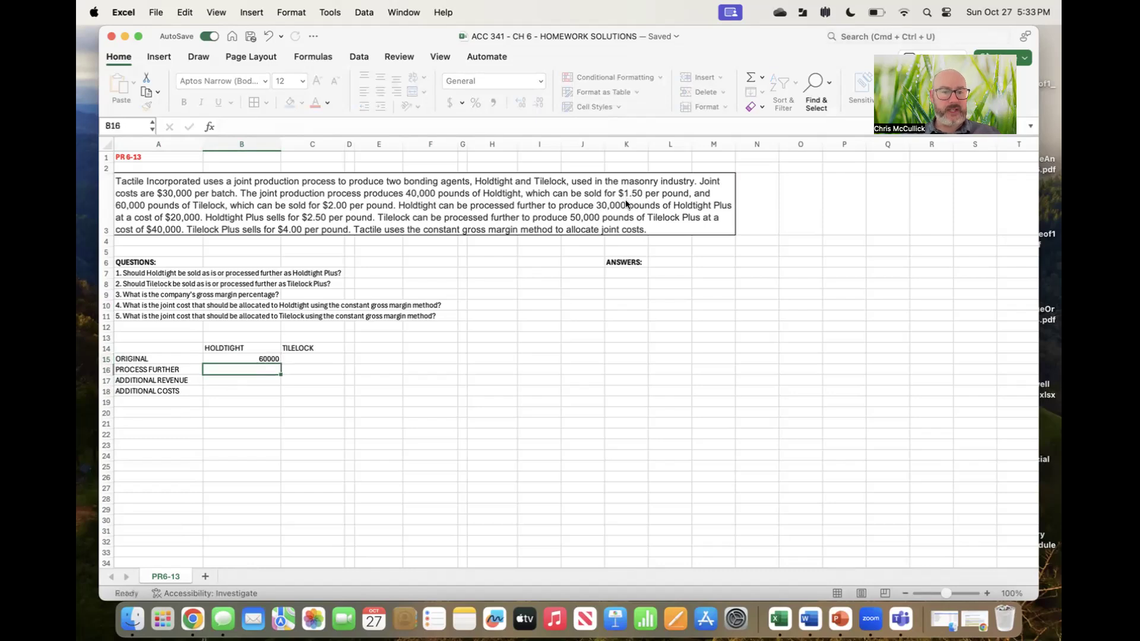
{"action": "key", "text": "Up"}
{"action": "left_click", "coordinate": [492, 101]}
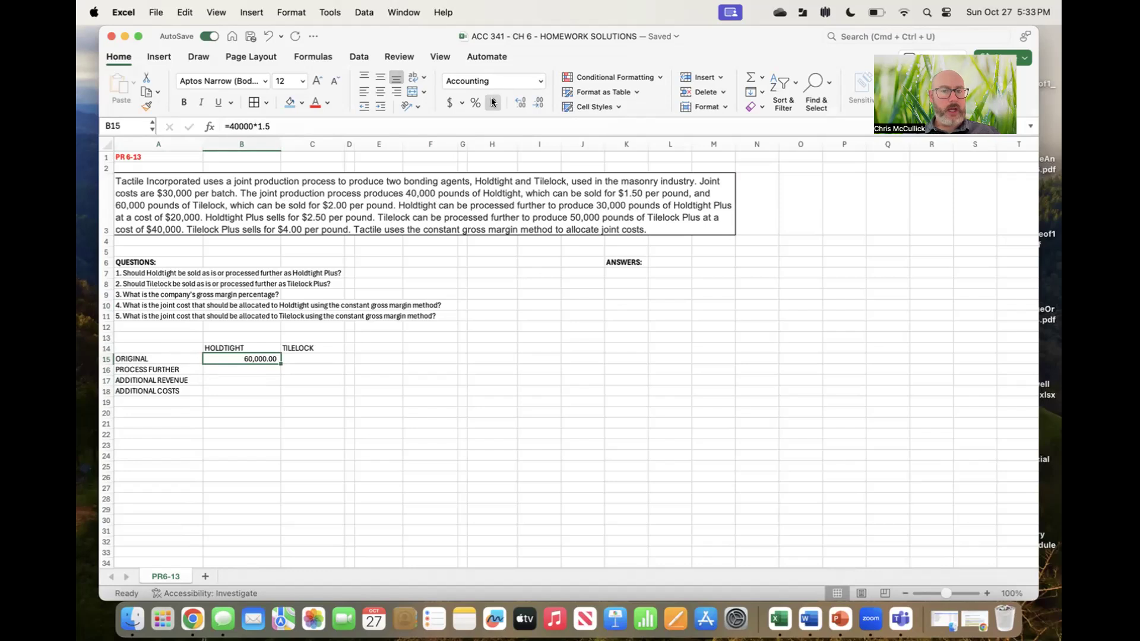
Calculate Tilelock's original revenue in C15 with =60000*2 and format it in comma style.
{"action": "key", "text": "Right"}
{"action": "type", "text": "=60000*"}
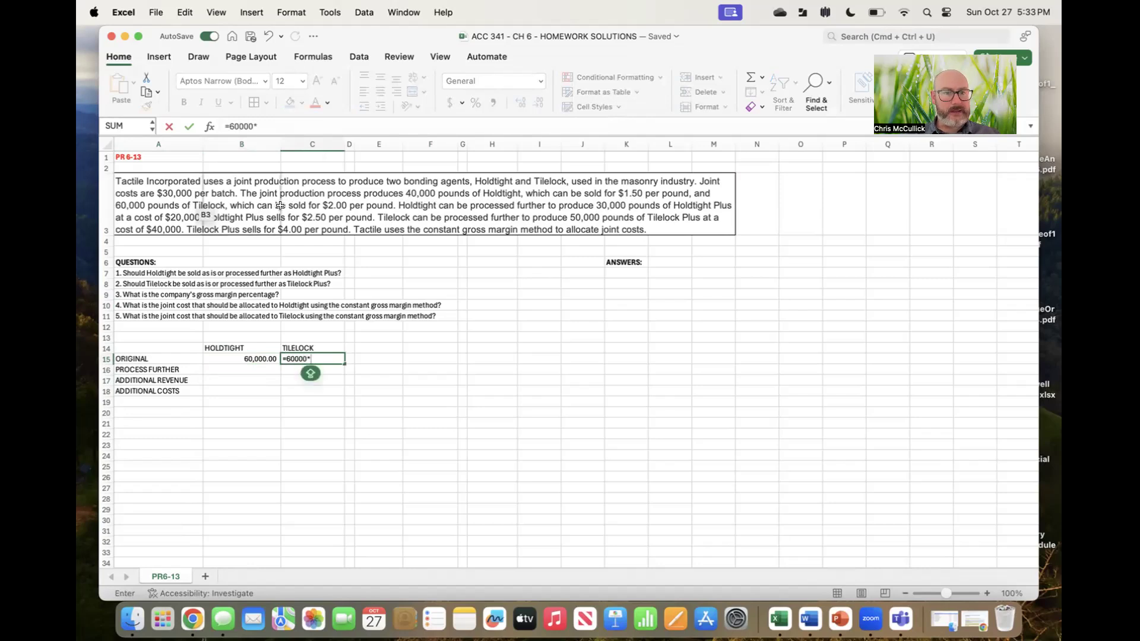
{"action": "type", "text": "2"}
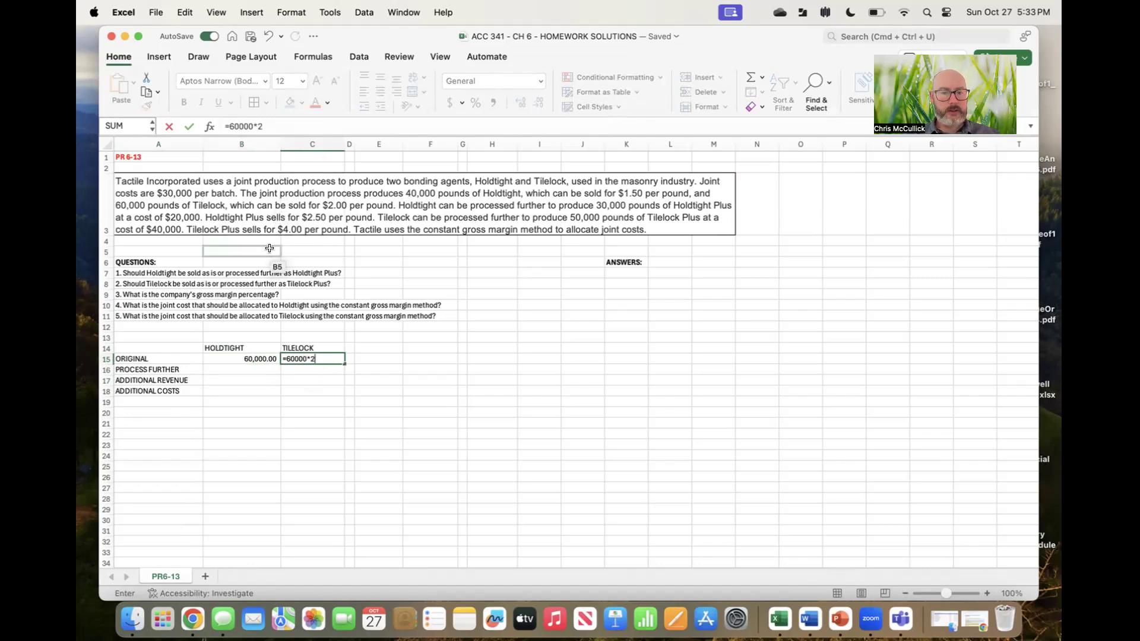
{"action": "key", "text": "Return"}
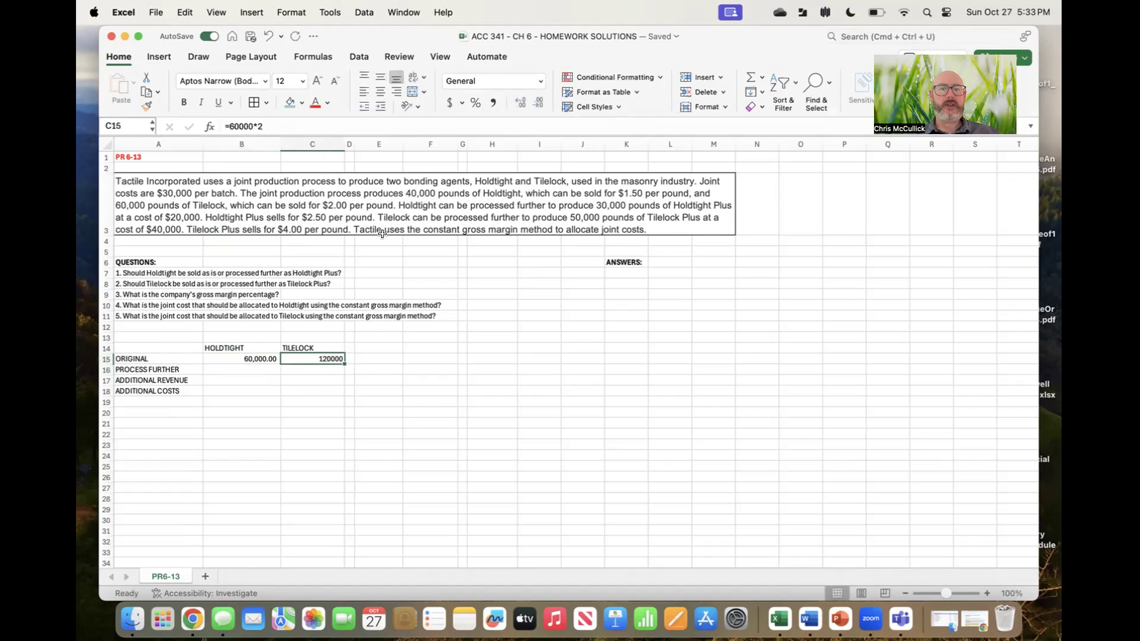
{"action": "left_click", "coordinate": [490, 102]}
Calculate Holdtight's process-further revenue in B16 with =30000*2.5 and format it in comma style.
{"action": "key", "text": "Down"}
{"action": "key", "text": "Left"}
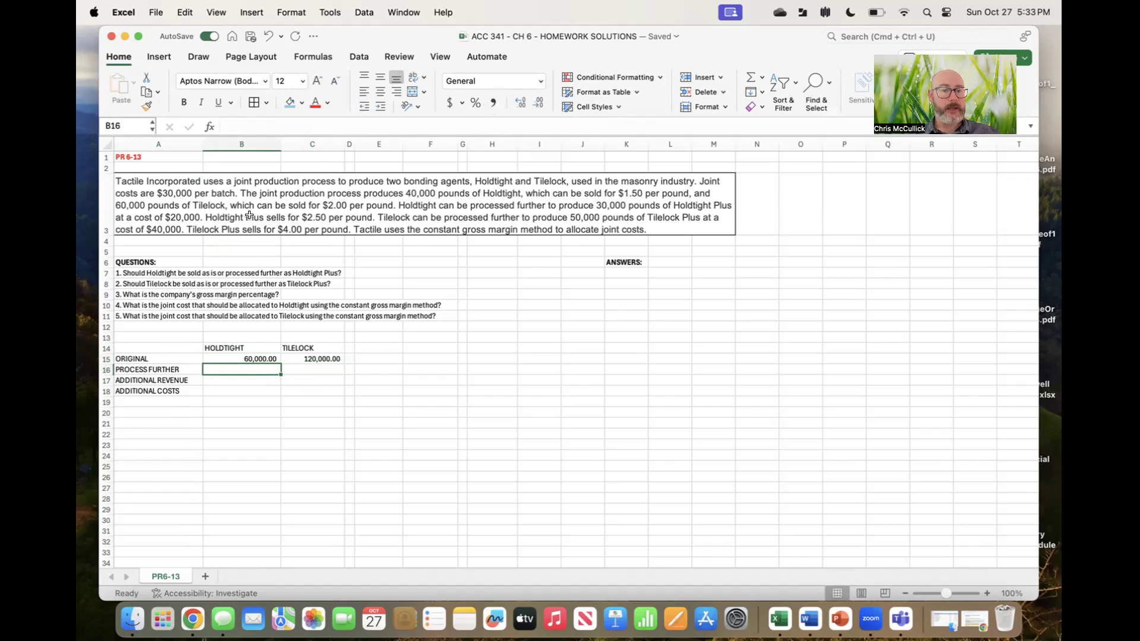
{"action": "type", "text": "=3000"}
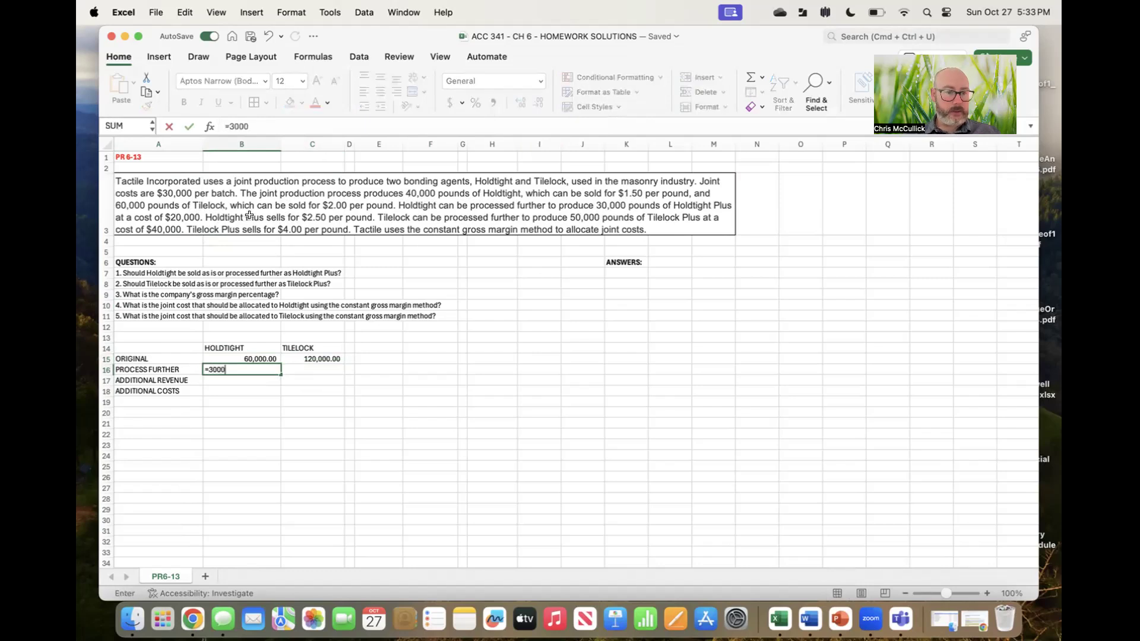
{"action": "type", "text": "0*"}
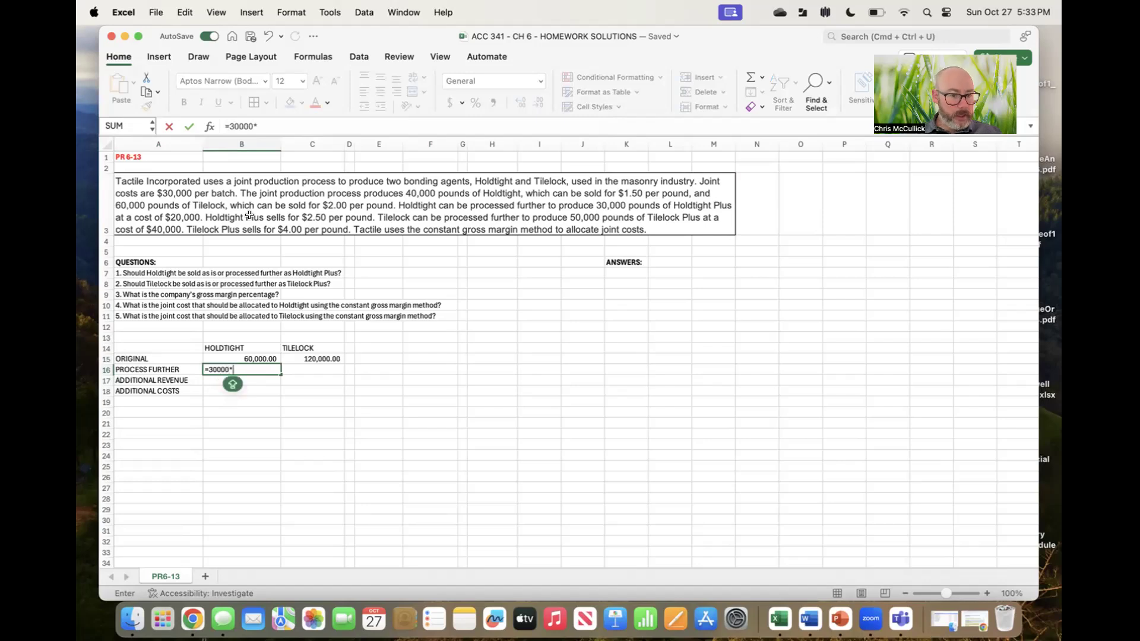
{"action": "left_click", "coordinate": [250, 215]}
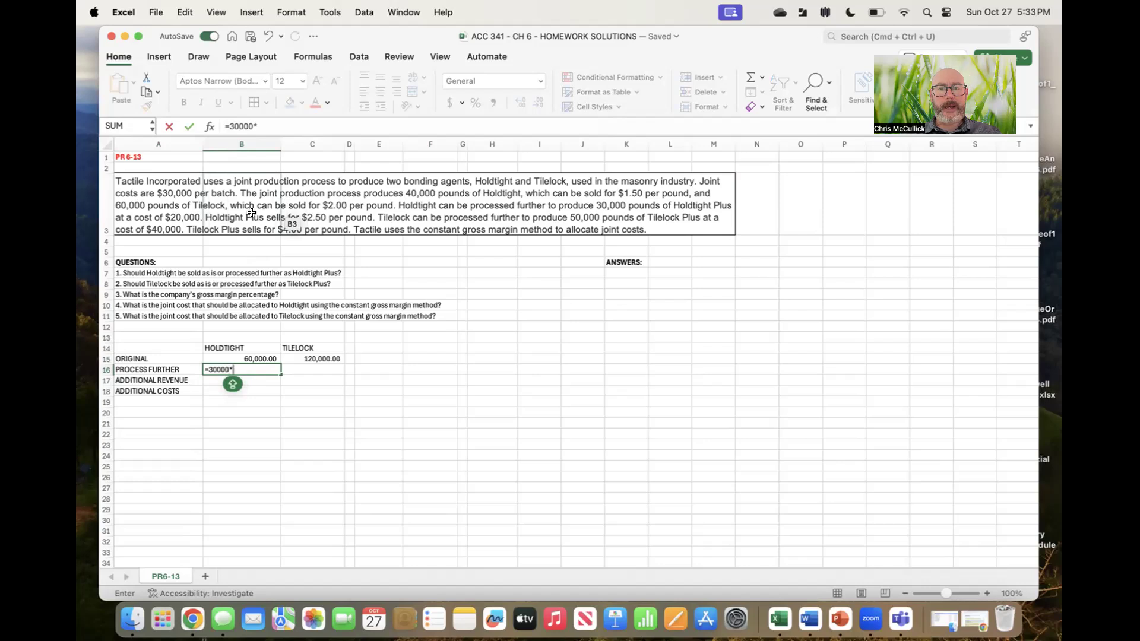
{"action": "type", "text": "2.5"}
{"action": "key", "text": "Return"}
{"action": "key", "text": "Up"}
{"action": "left_click", "coordinate": [492, 104]}
Enter 20000 in B17 under HOLDTIGHT and format it in comma style.
{"action": "key", "text": "Tab"}
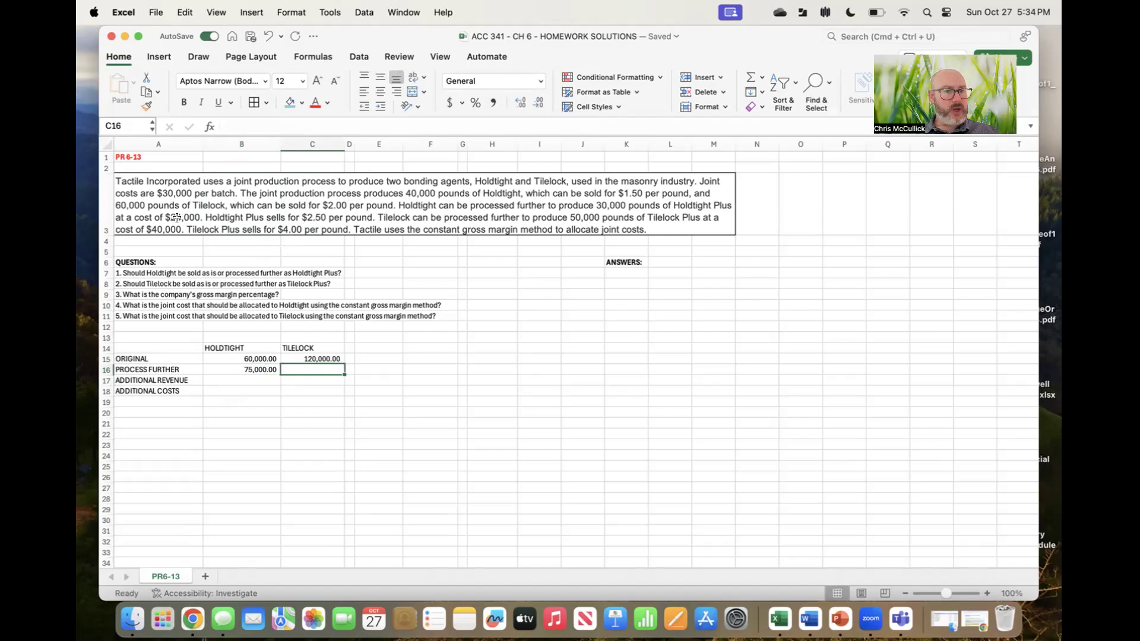
{"action": "key", "text": "Left"}
{"action": "key", "text": "Down"}
{"action": "type", "text": "20000"}
{"action": "key", "text": "Return"}
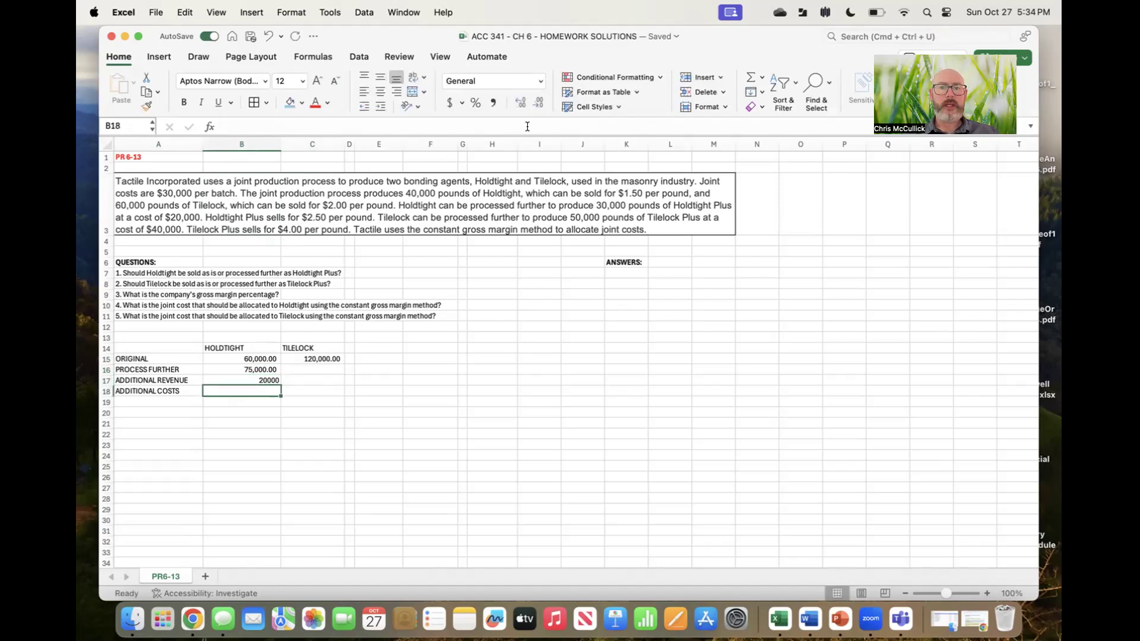
{"action": "key", "text": "Up"}
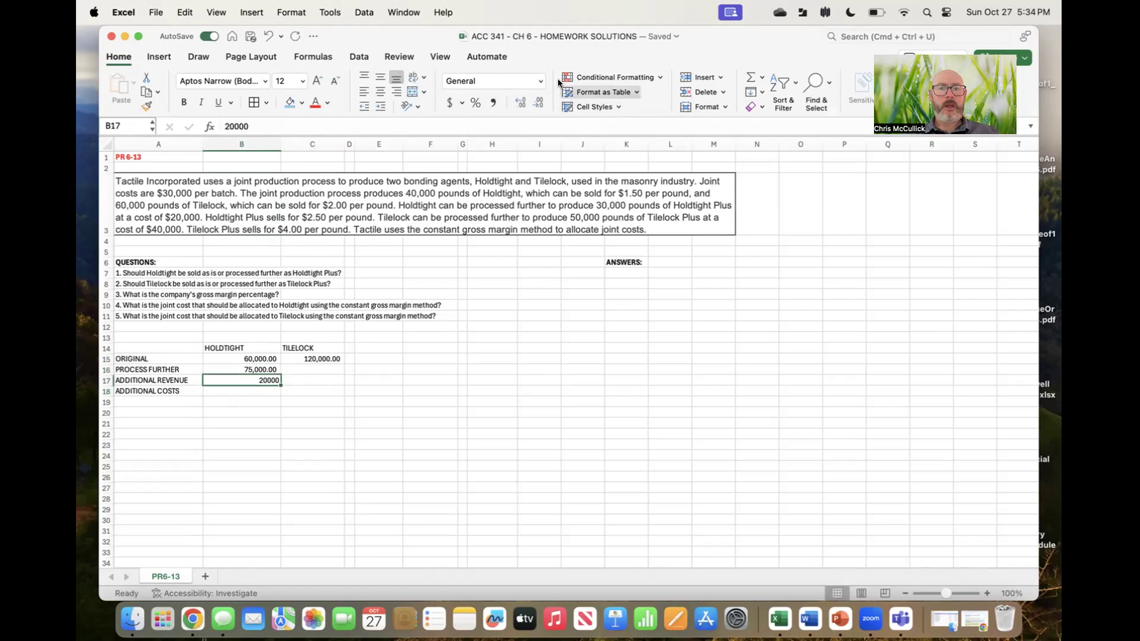
{"action": "left_click", "coordinate": [493, 103]}
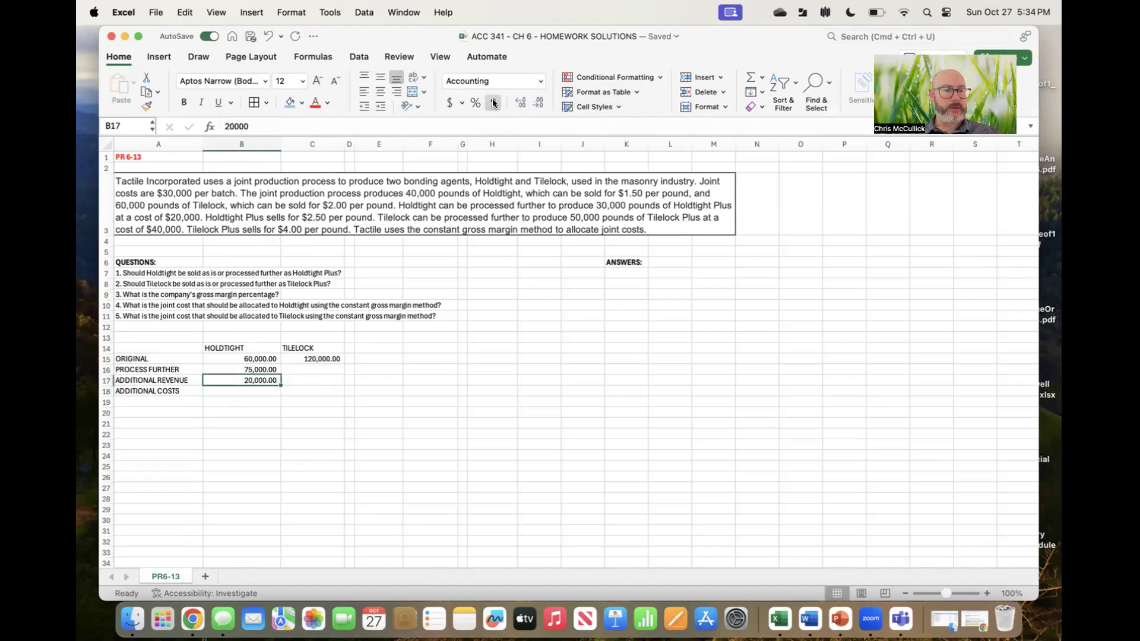
Move the 20,000.00 amount from B17 to the Holdtight additional costs cell B18.
{"action": "key", "text": "super+x"}
{"action": "key", "text": "Down"}
{"action": "key", "text": "super+v"}
Calculate Tilelock's process-further revenue in C16 with =50000*4 and format it in comma style.
{"action": "key", "text": "Up"}
{"action": "key", "text": "Right"}
{"action": "key", "text": "Up"}
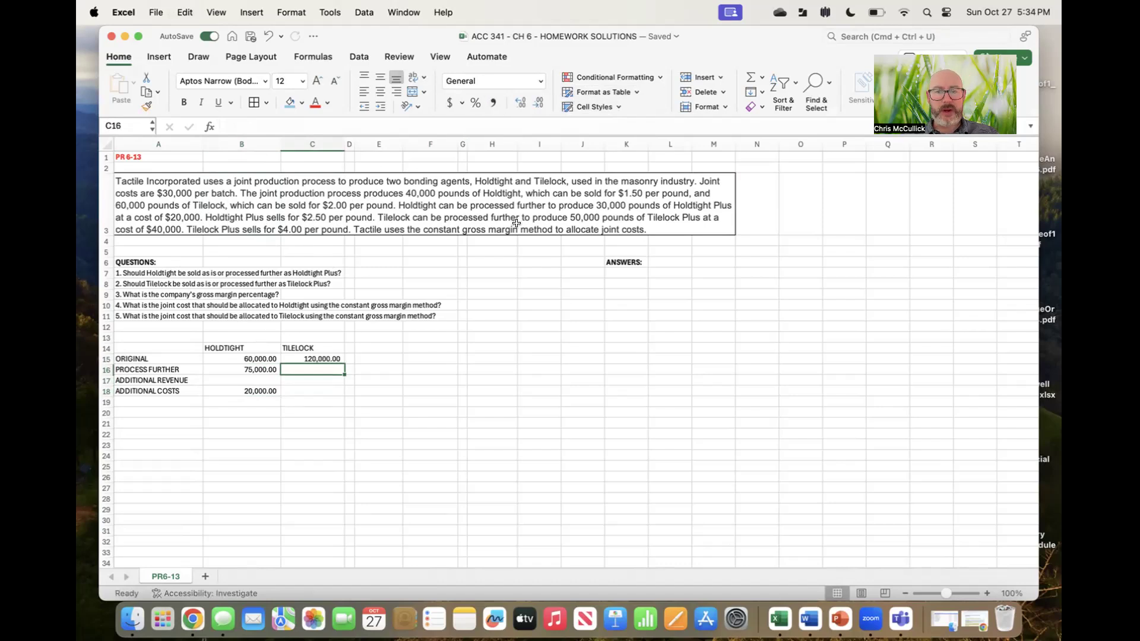
{"action": "type", "text": "="}
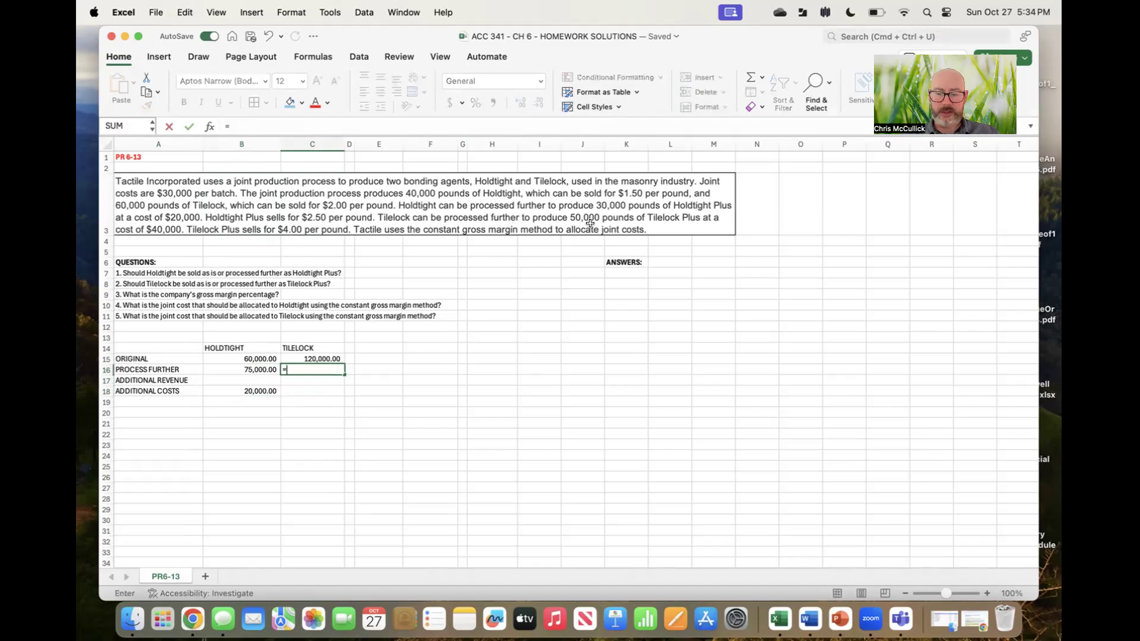
{"action": "type", "text": "50000*"}
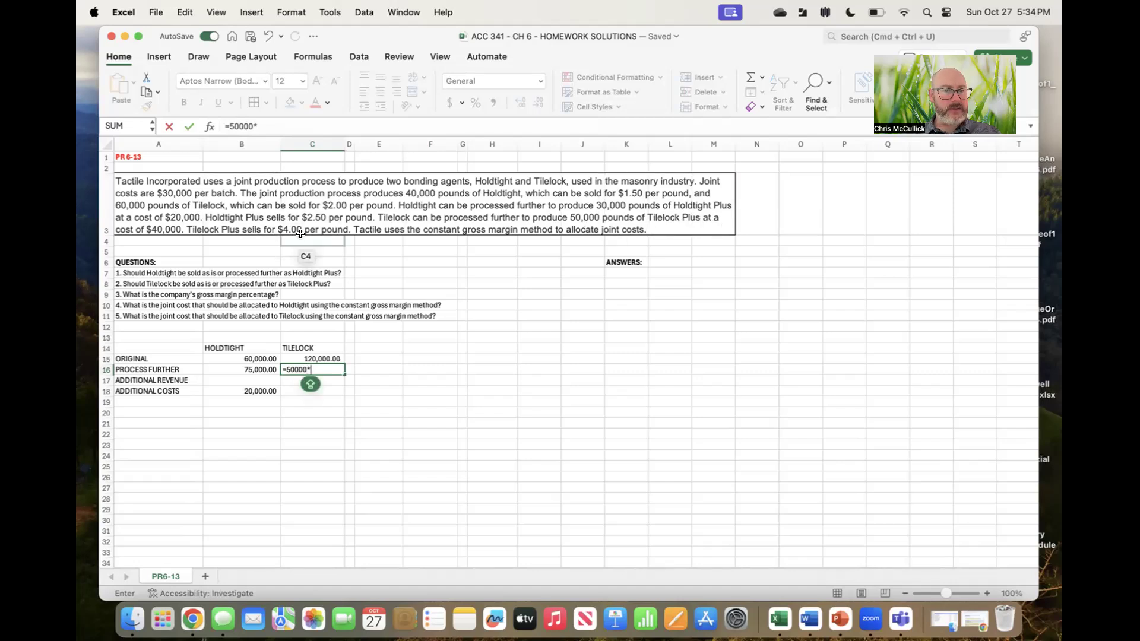
{"action": "type", "text": "4"}
{"action": "key", "text": "Return"}
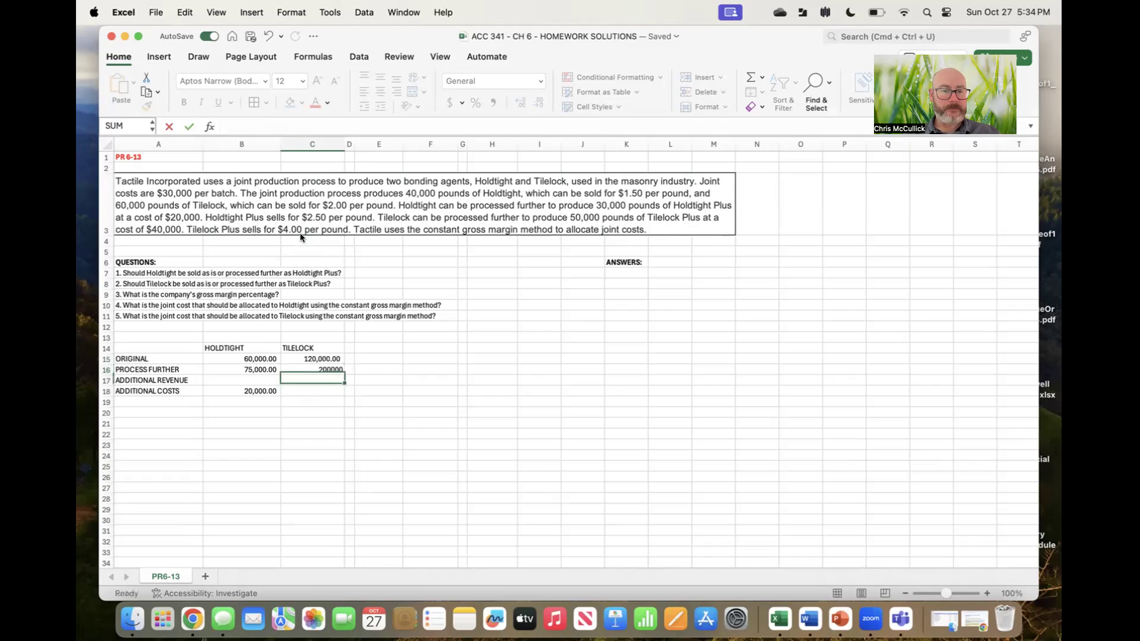
{"action": "left_click", "coordinate": [490, 101]}
Enter 40000 as Tilelock's additional costs in C18 and format it in comma style.
{"action": "key", "text": "Down"}
{"action": "key", "text": "Down"}
{"action": "key", "text": "Down"}
{"action": "key", "text": "Up"}
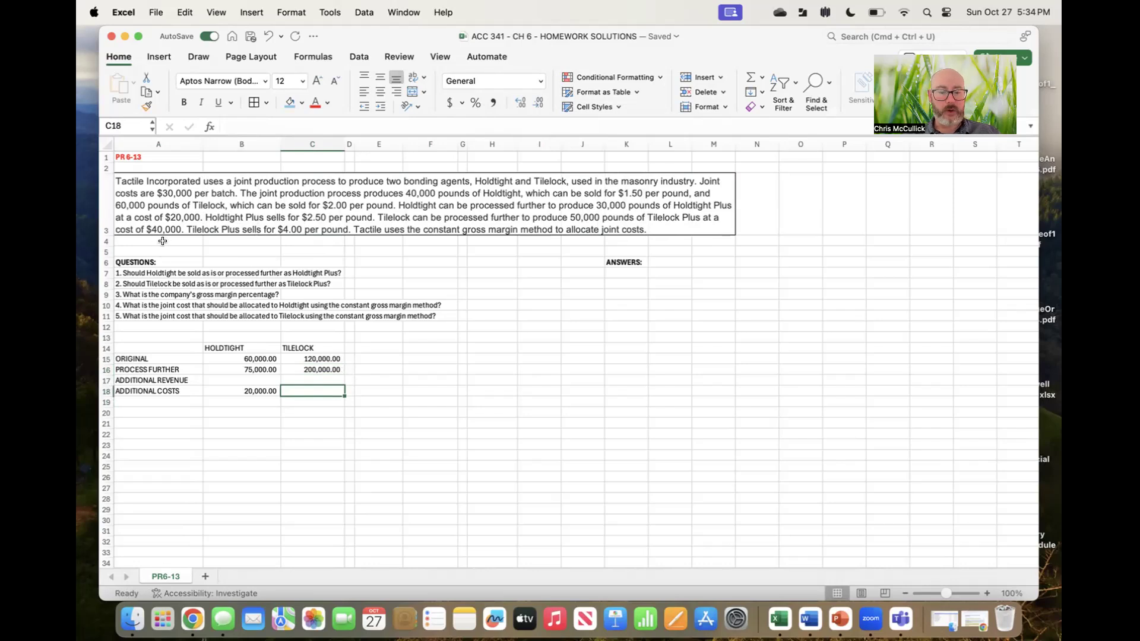
{"action": "type", "text": "40000"}
{"action": "key", "text": "Return"}
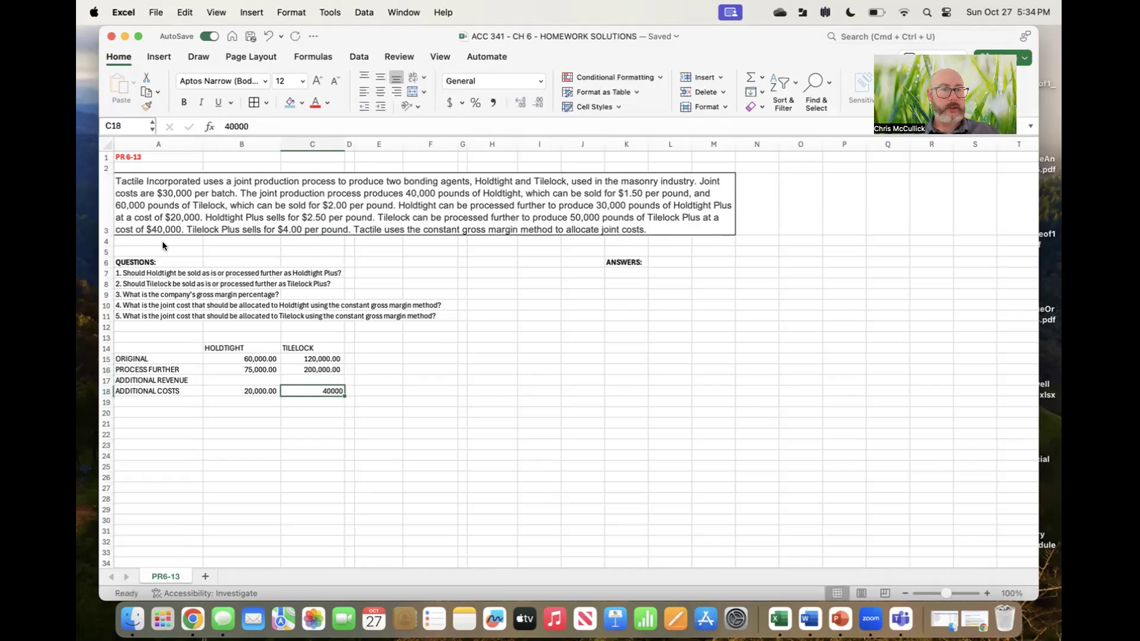
{"action": "left_click", "coordinate": [491, 101]}
Calculate Holdtight's additional revenue in B17 as process-further revenue minus original revenue, using =B16-B15.
{"action": "key", "text": "Up"}
{"action": "key", "text": "Left"}
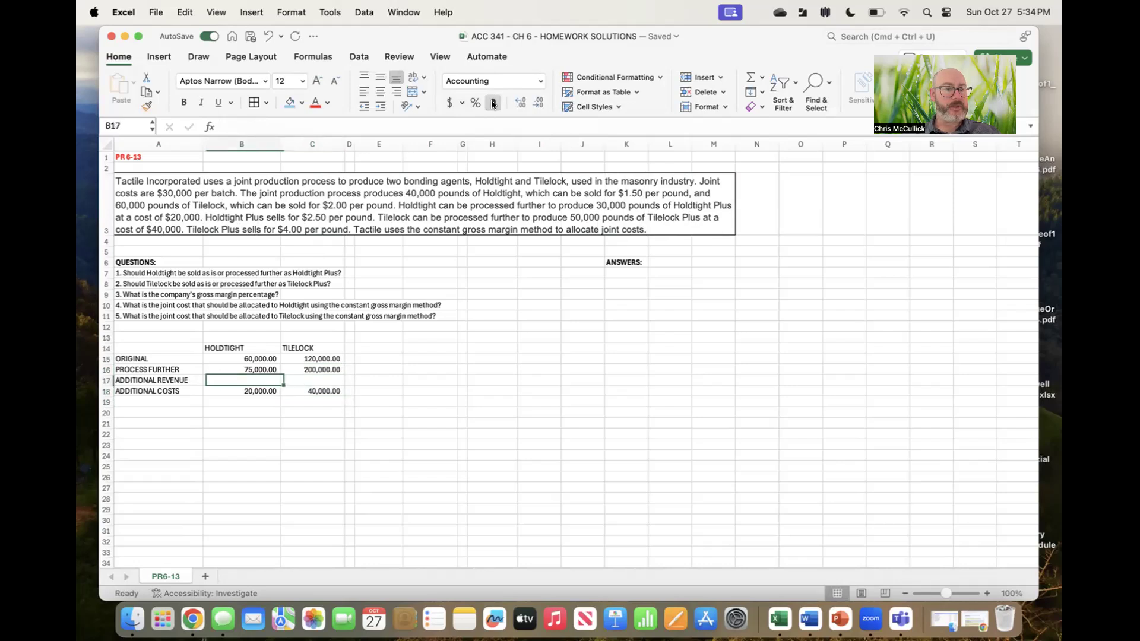
{"action": "key", "text": "Left"}
{"action": "key", "text": "Right"}
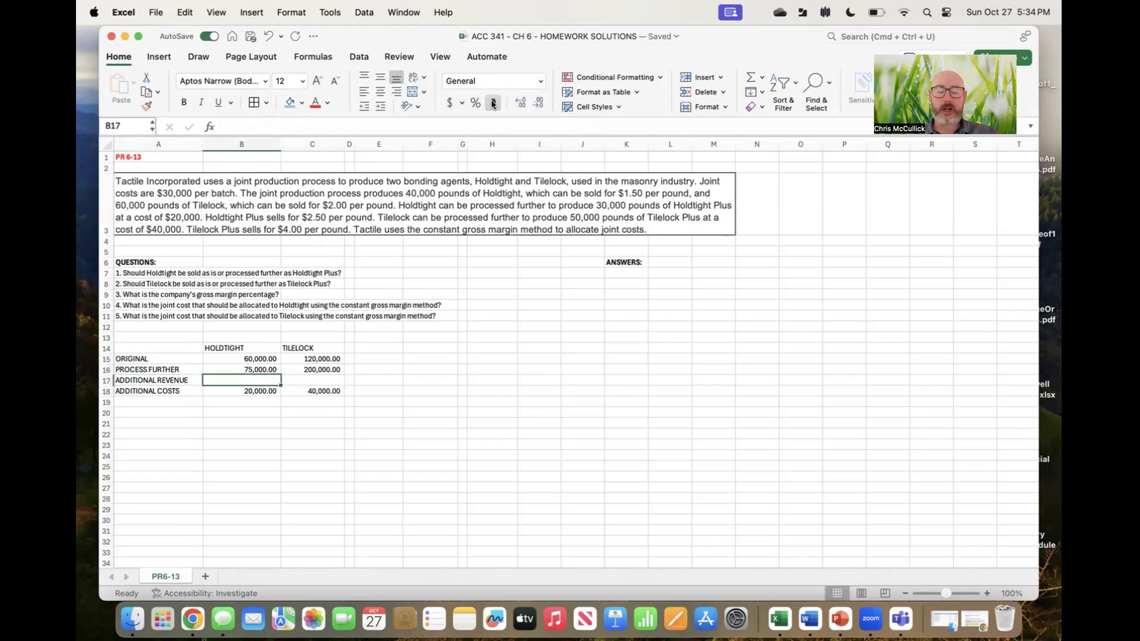
{"action": "type", "text": "="}
{"action": "key", "text": "Up"}
{"action": "type", "text": "-"}
{"action": "key", "text": "Up"}
{"action": "key", "text": "Up"}
{"action": "key", "text": "Return"}
Calculate Tilelock's additional revenue in C17 as process-further revenue minus original revenue, using =C16-C15.
{"action": "key", "text": "Up"}
{"action": "key", "text": "Right"}
{"action": "type", "text": "="}
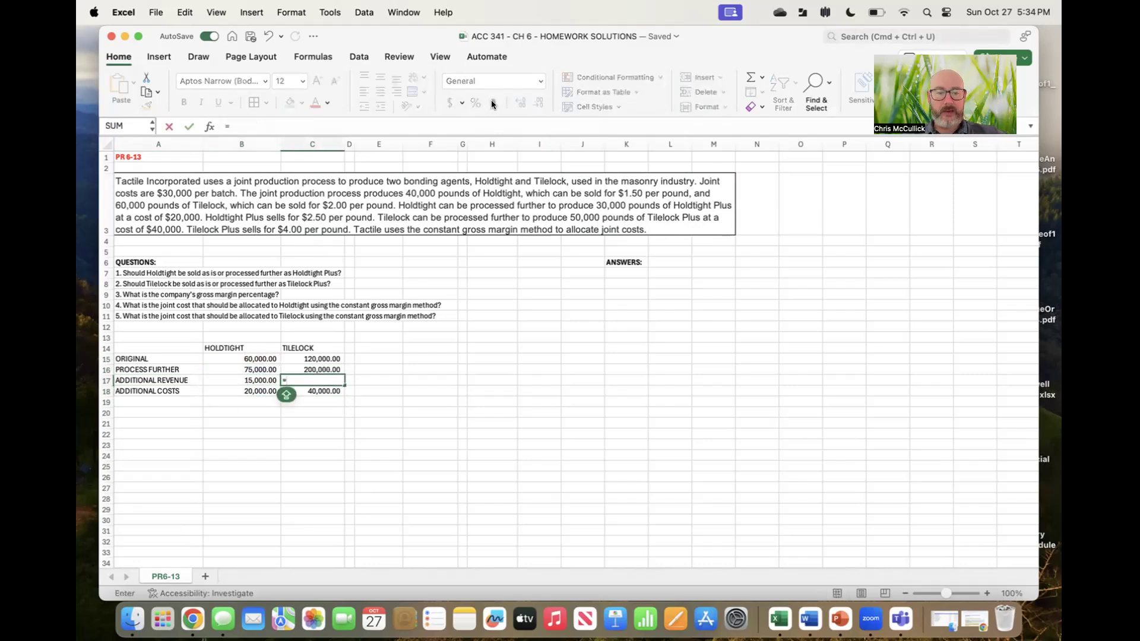
{"action": "key", "text": "Up"}
{"action": "type", "text": "-"}
{"action": "key", "text": "Up"}
{"action": "key", "text": "Up"}
{"action": "key", "text": "Return"}
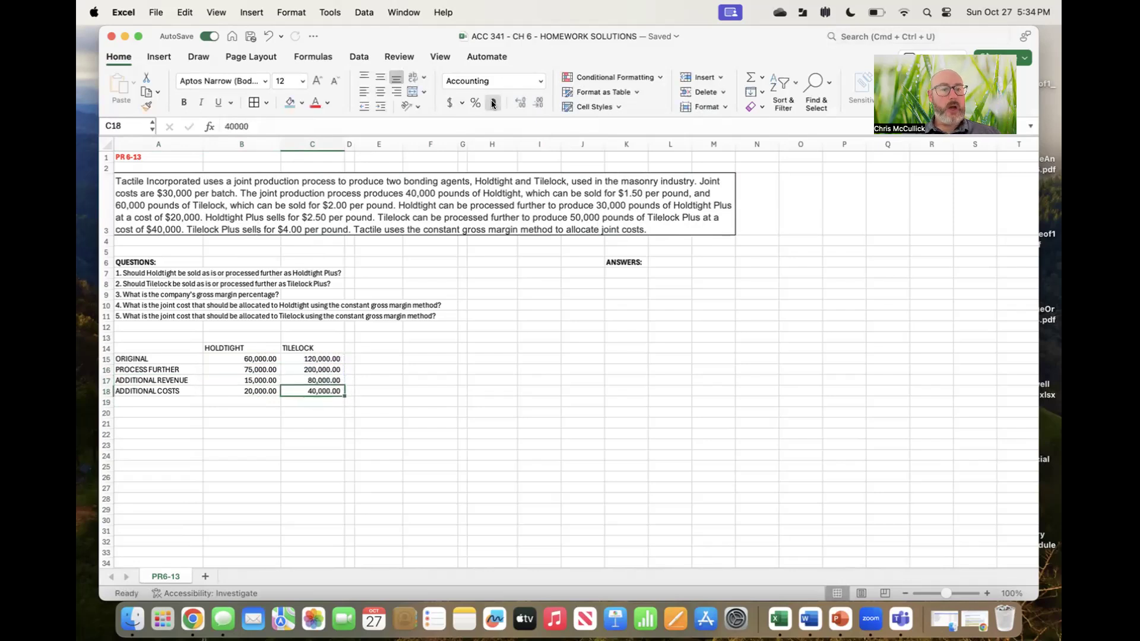
Compare the additional revenue and cost rows, and answer question 1 with AS IS in K7 and question 2 with PROCESS FURTHER in K8.
{"action": "left_click", "coordinate": [104, 380]}
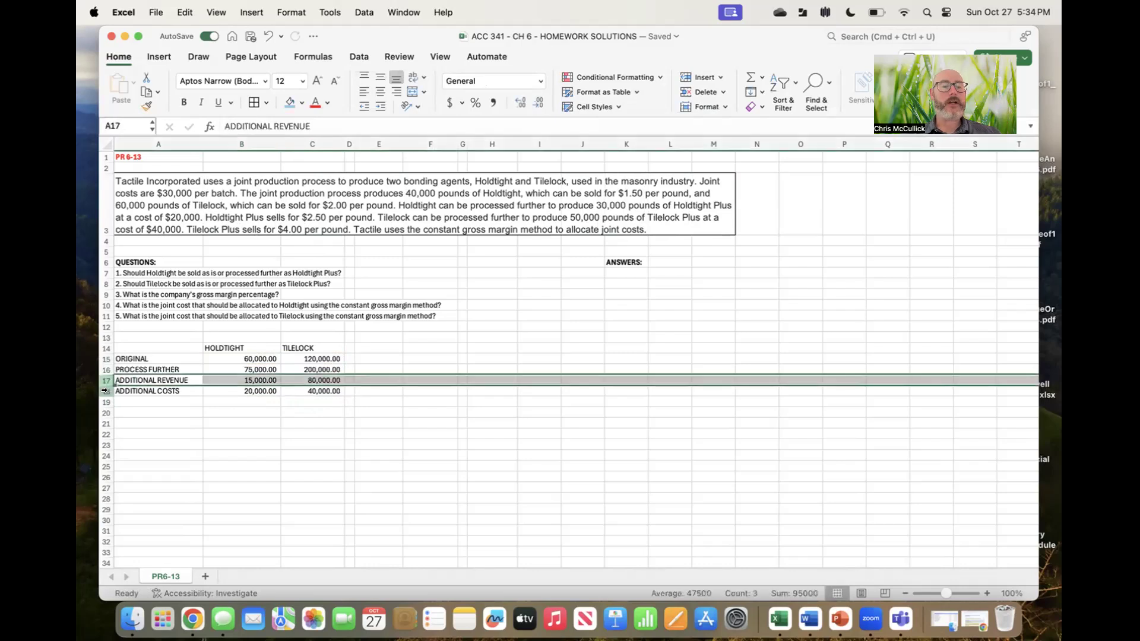
{"action": "left_click", "coordinate": [104, 390]}
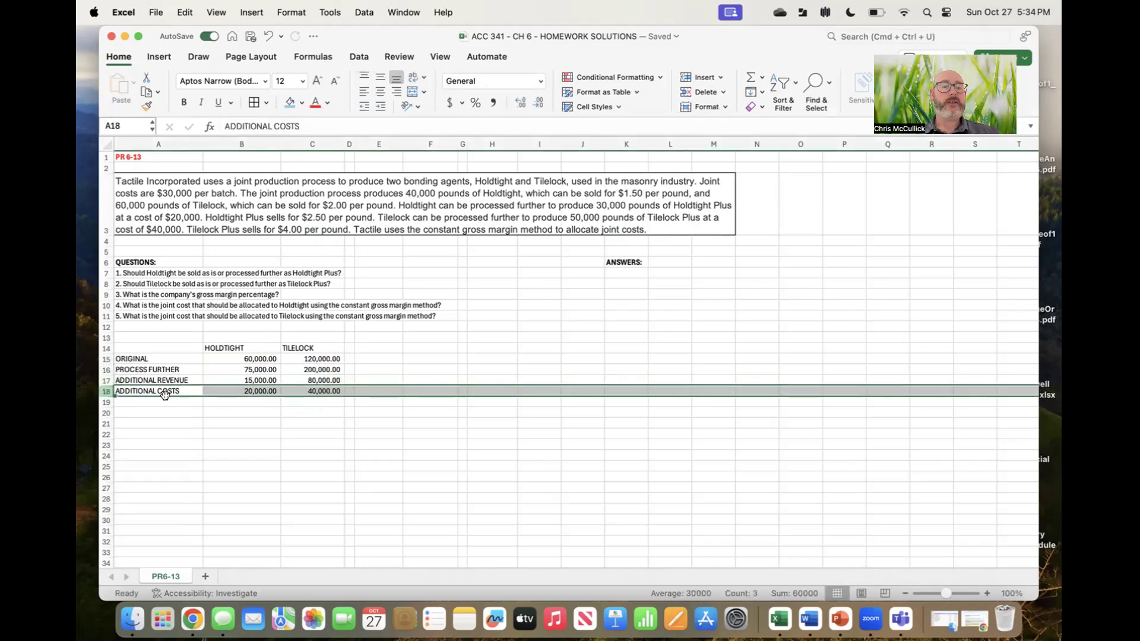
{"action": "left_click", "coordinate": [320, 338]}
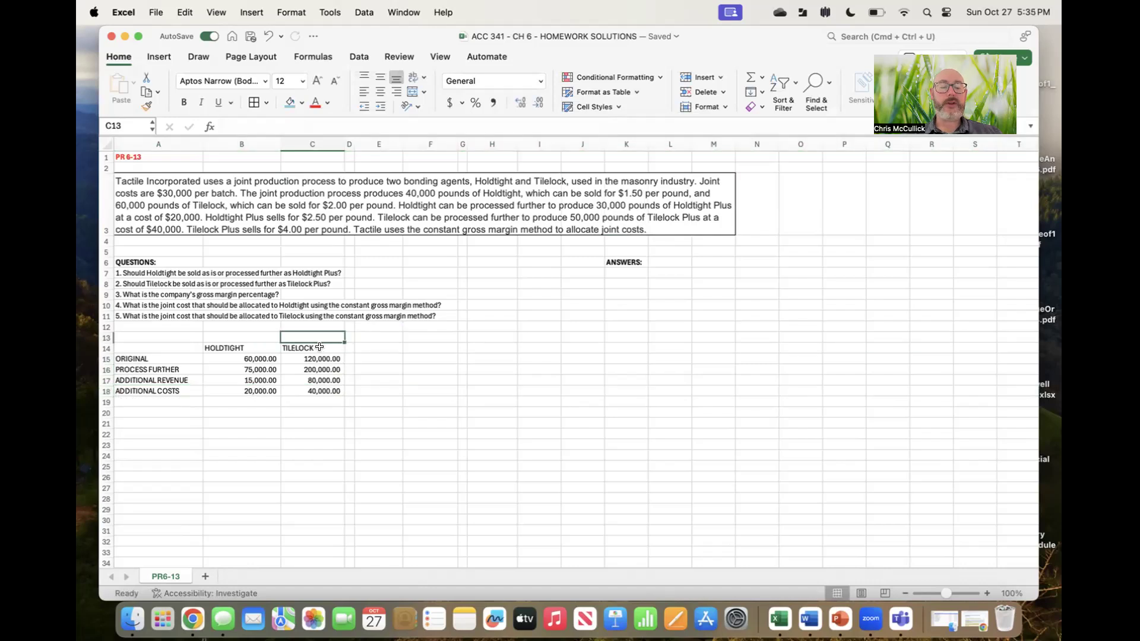
{"action": "left_click", "coordinate": [242, 390]}
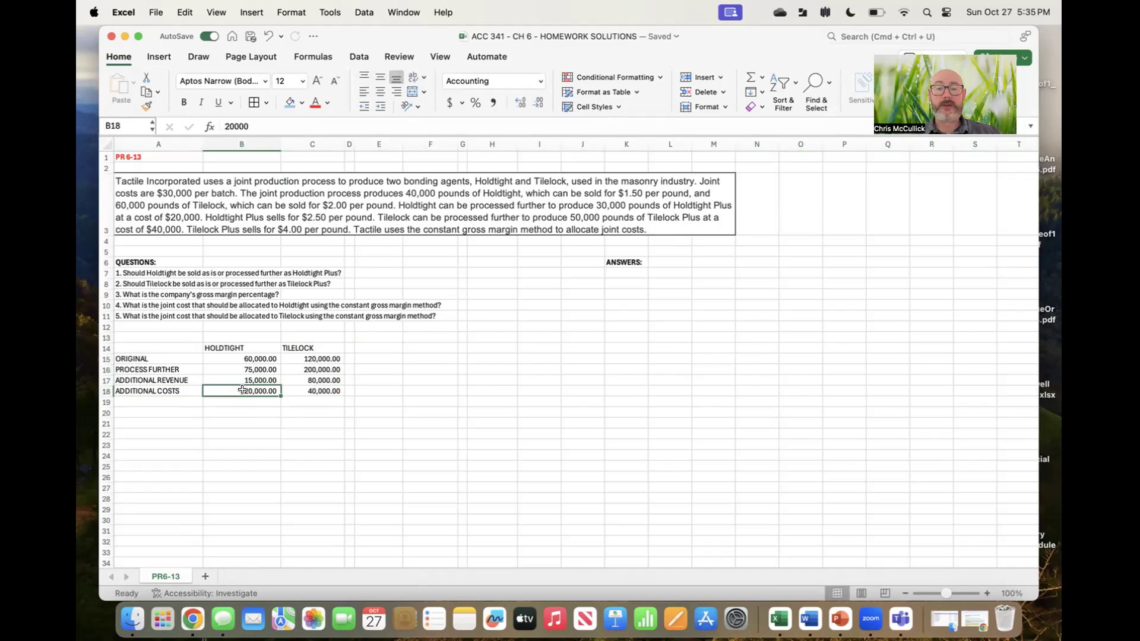
{"action": "left_click", "coordinate": [626, 269]}
{"action": "type", "text": "AS IS"}
{"action": "key", "text": "Return"}
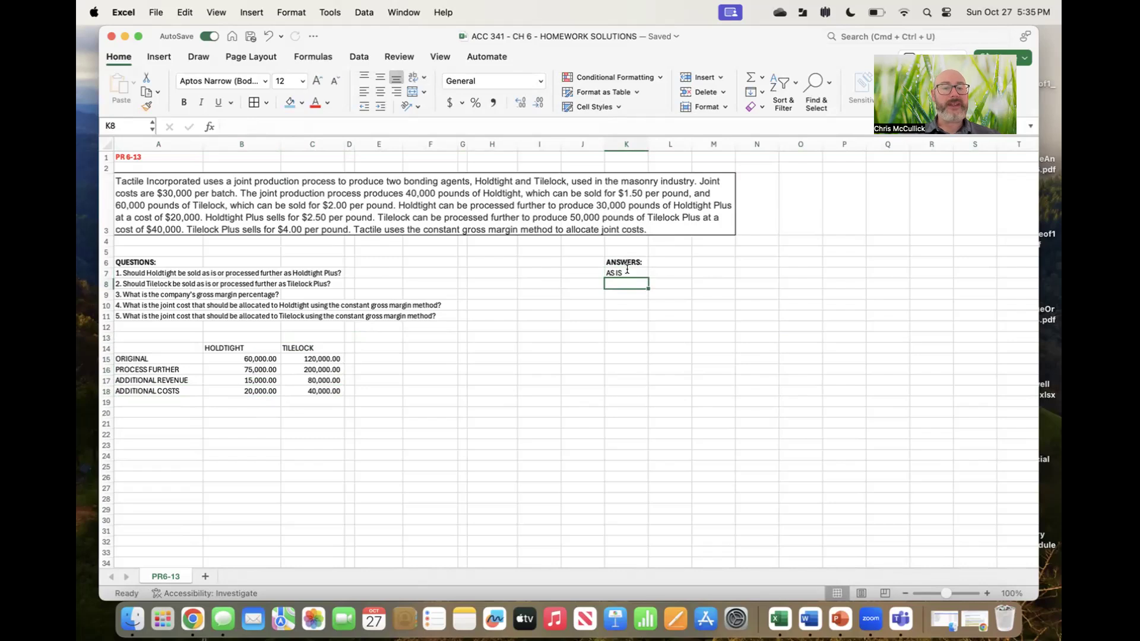
{"action": "type", "text": "PROCESS FURTHER"}
{"action": "key", "text": "Return"}
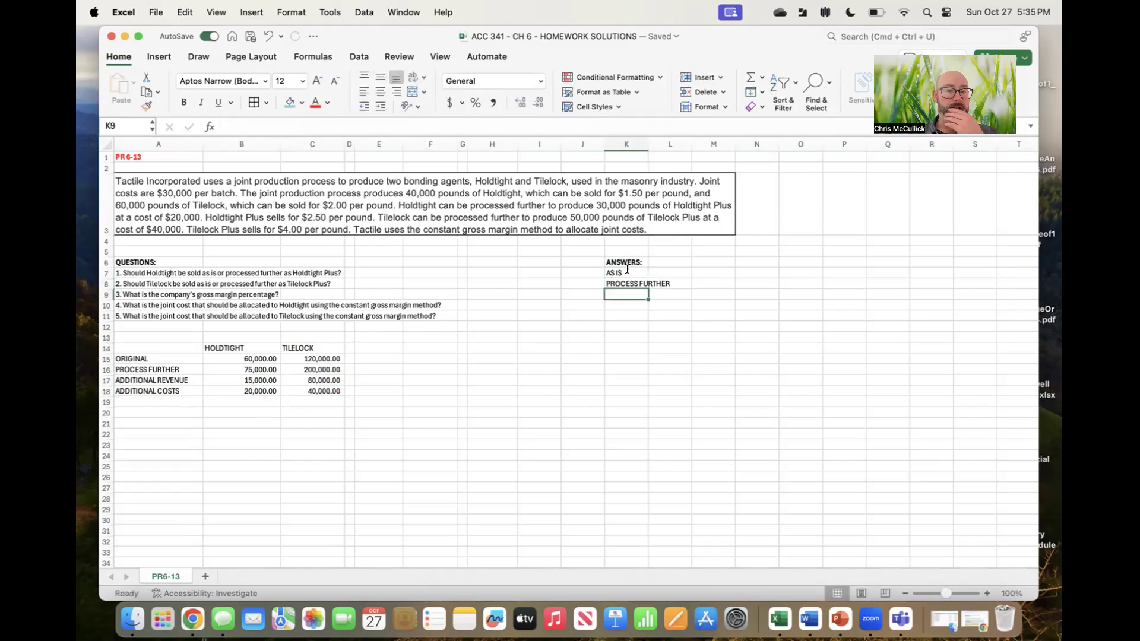
Start a gross margin table below the comparison by entering the label GROSS MARGIN: in A21.
{"action": "left_click", "coordinate": [106, 292]}
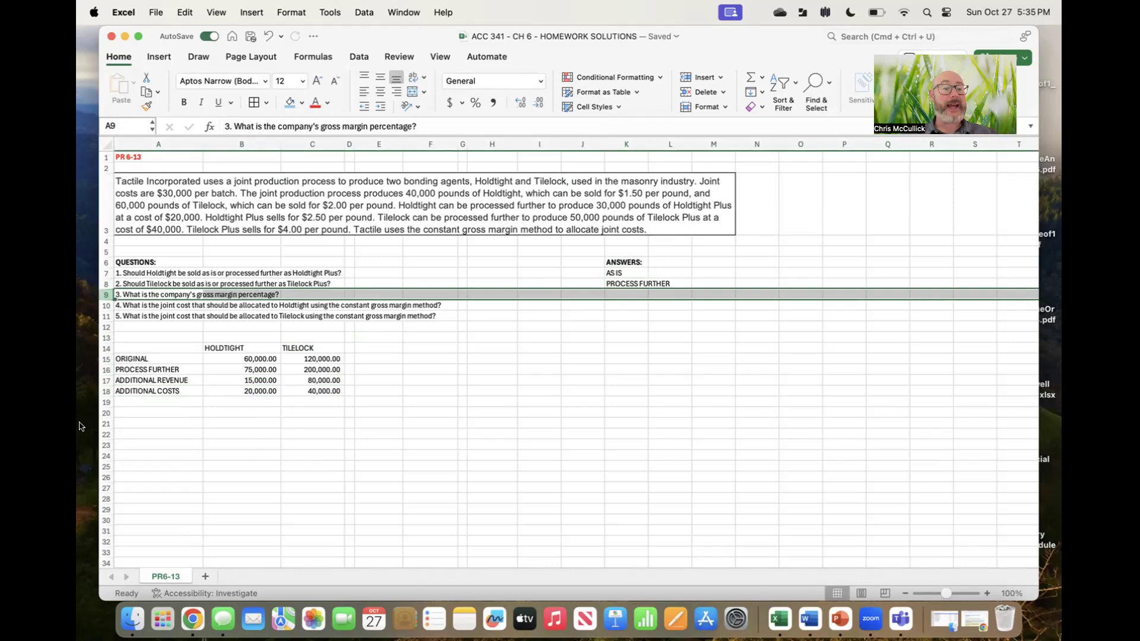
{"action": "left_click", "coordinate": [167, 418]}
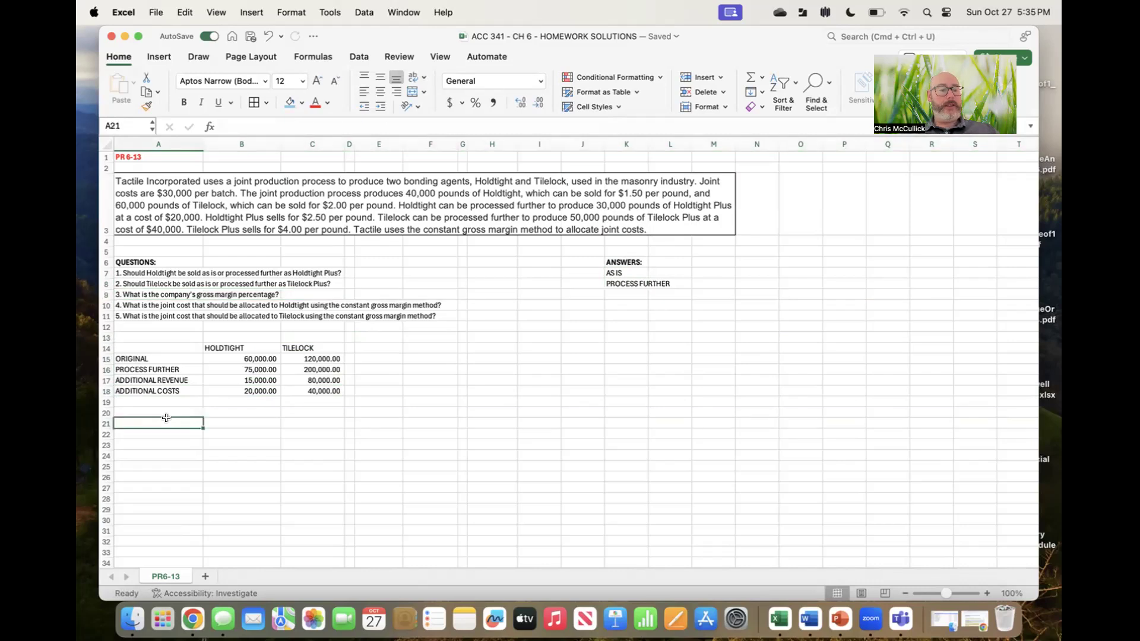
{"action": "type", "text": "CONSID"}
{"action": "key", "text": "BackSpace"}
{"action": "key", "text": "BackSpace"}
{"action": "key", "text": "BackSpace"}
{"action": "key", "text": "BackSpace"}
{"action": "key", "text": "BackSpace"}
{"action": "key", "text": "BackSpace"}
{"action": "type", "text": "R"}
{"action": "key", "text": "BackSpace"}
{"action": "type", "text": "GROSS MARGIN:"}
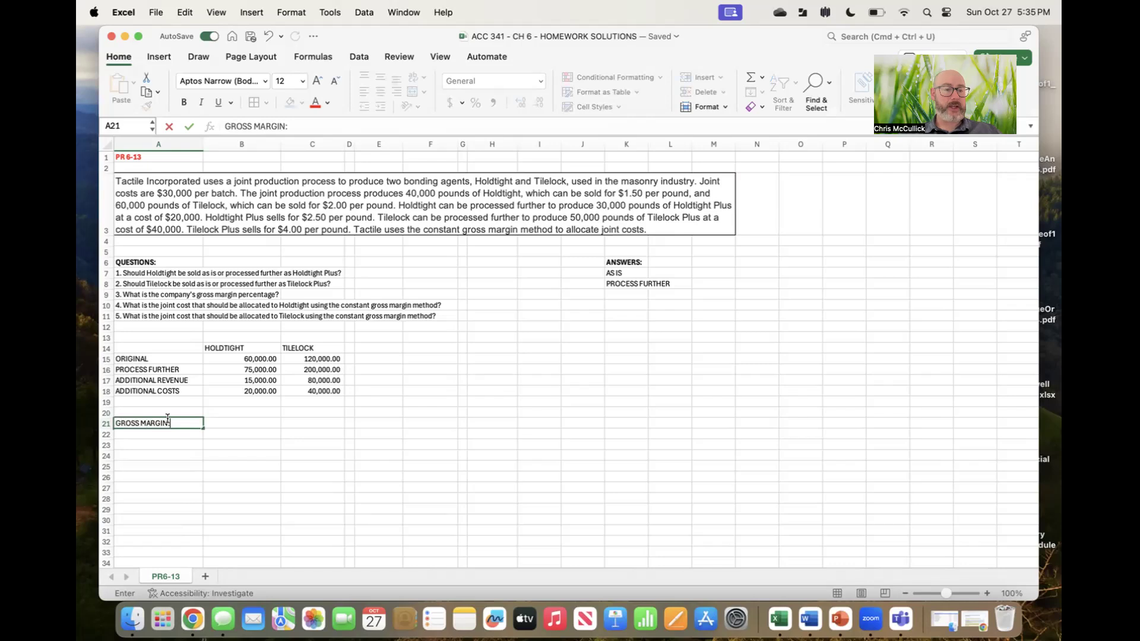
{"action": "key", "text": "Tab"}
Add the column headings COMPANY in B21, HOLDTIGHT in C21 and TILELOCK in E21.
{"action": "type", "text": "COMPAN"}
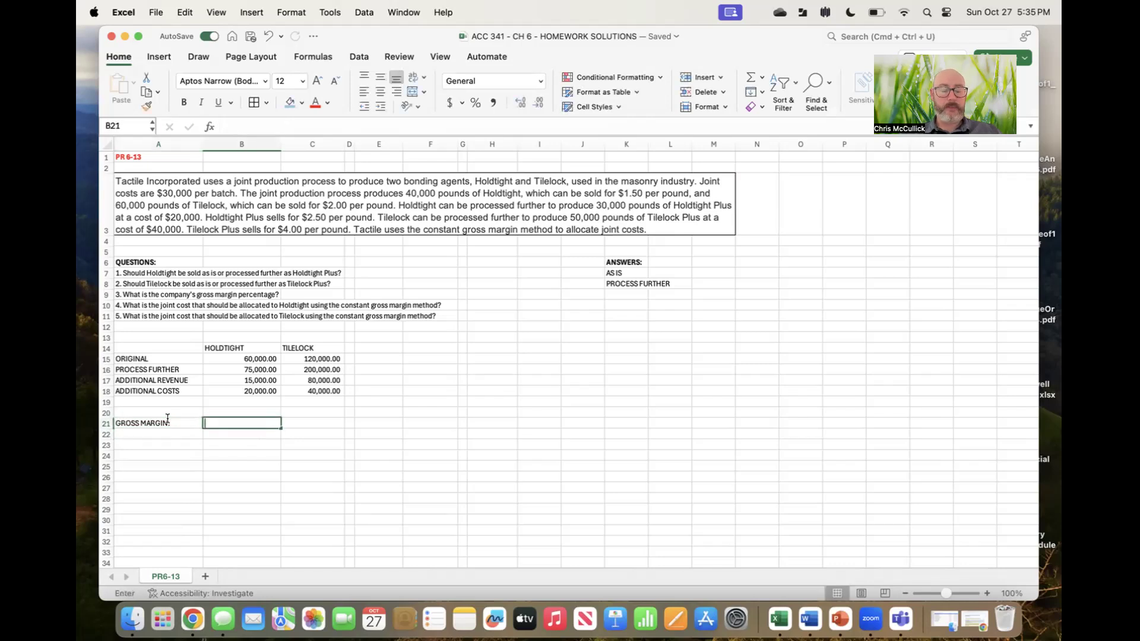
{"action": "key", "text": "Tab"}
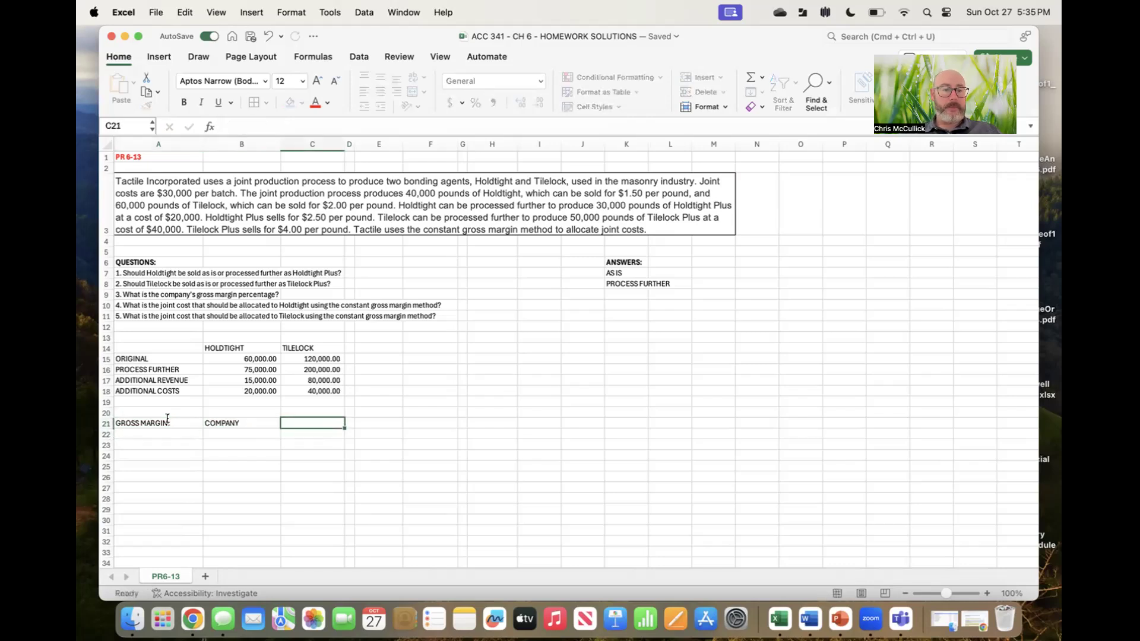
{"action": "type", "text": "HOLDTIGHT"}
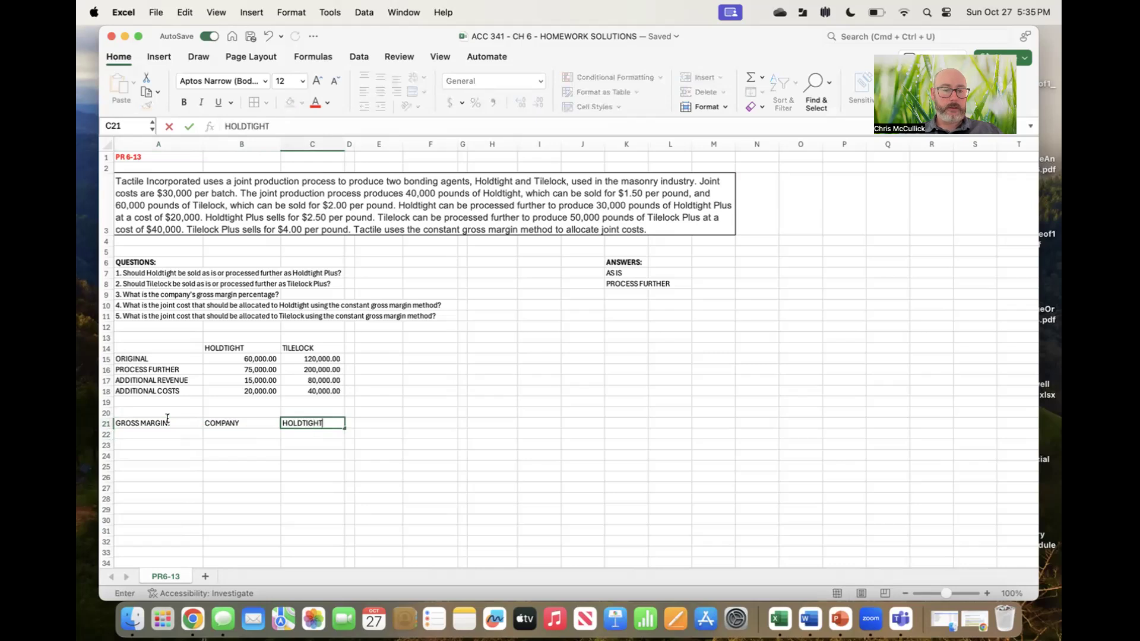
{"action": "key", "text": "Tab"}
{"action": "key", "text": "Tab"}
{"action": "type", "text": "T"}
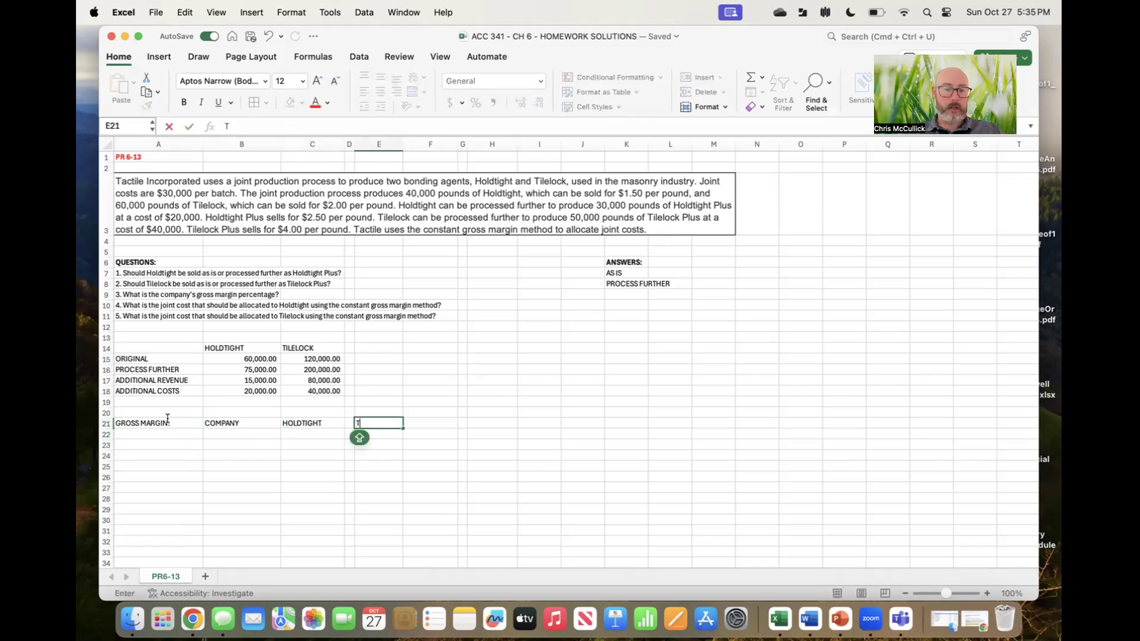
{"action": "type", "text": "ILELOCK"}
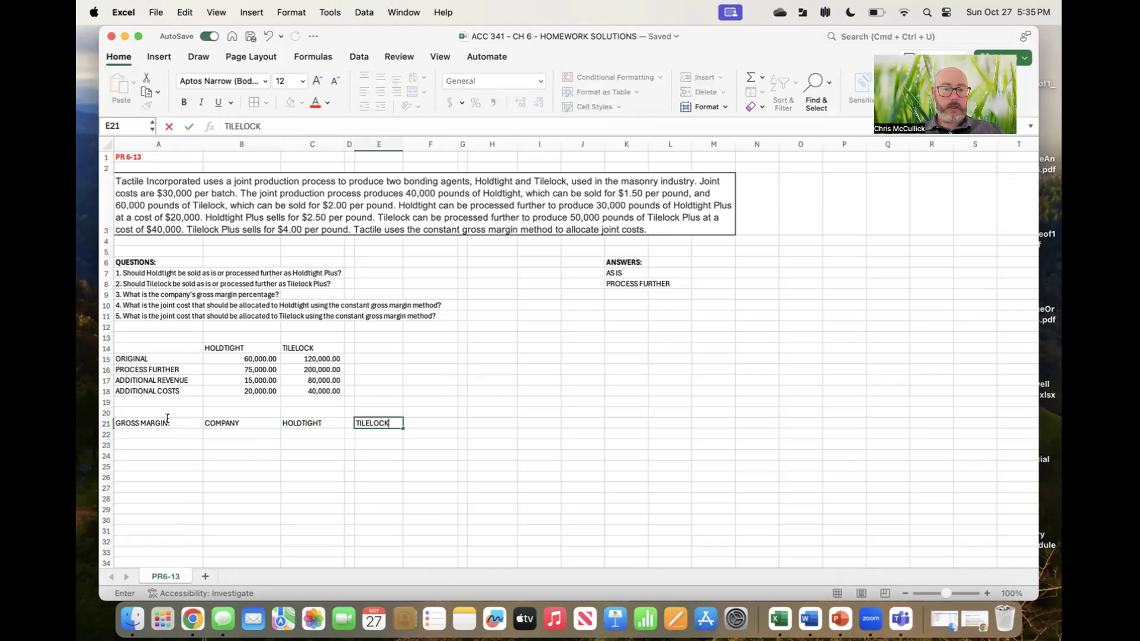
{"action": "key", "text": "Return"}
Enter the row label REVENUE in A22 of the gross margin table.
{"action": "key", "text": "Left"}
{"action": "key", "text": "Left"}
{"action": "key", "text": "Left"}
{"action": "key", "text": "Left"}
{"action": "type", "text": "REVENUE"}
{"action": "key", "text": "Return"}
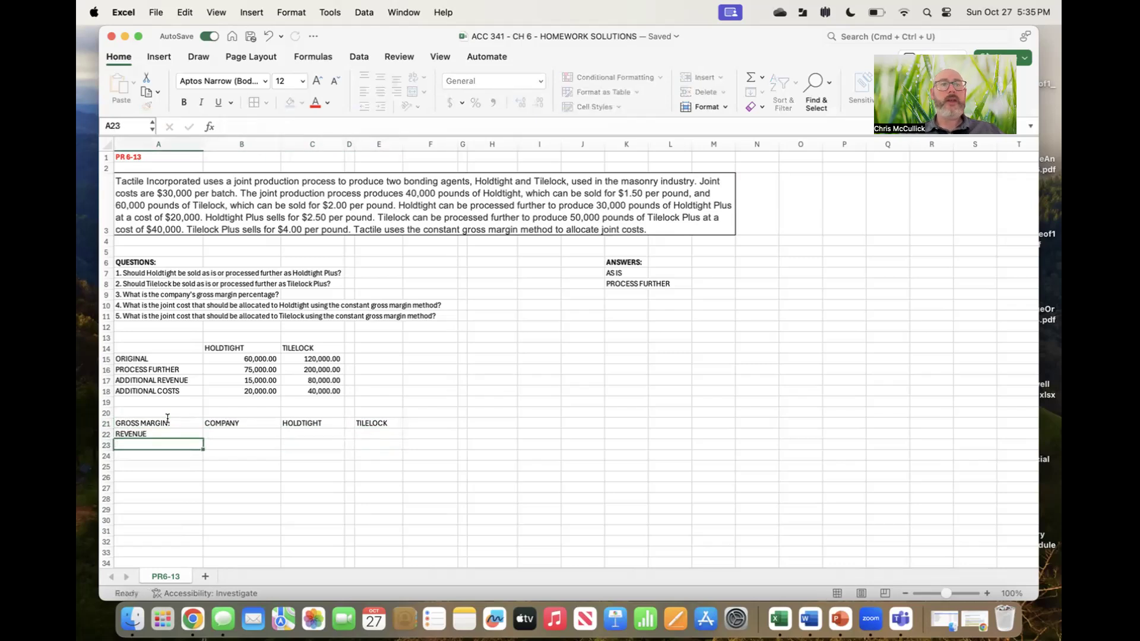
Calculate company revenue in B22 by adding Holdtight's original and Tilelock's process-further revenue, using =B15+C16.
{"action": "key", "text": "Up"}
{"action": "key", "text": "Right"}
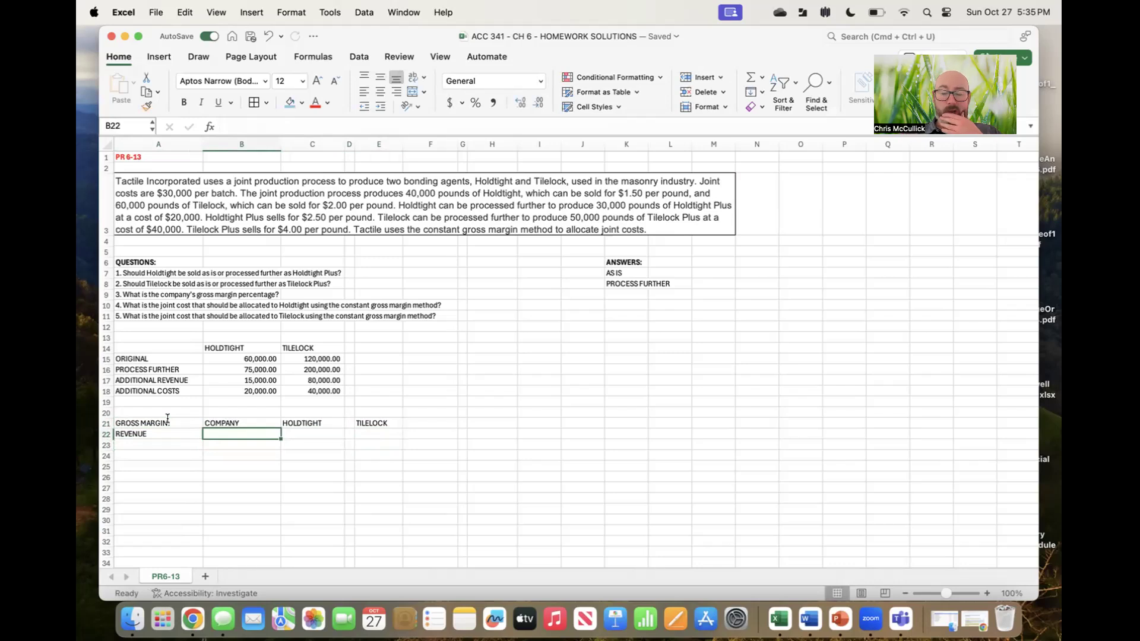
{"action": "type", "text": "="}
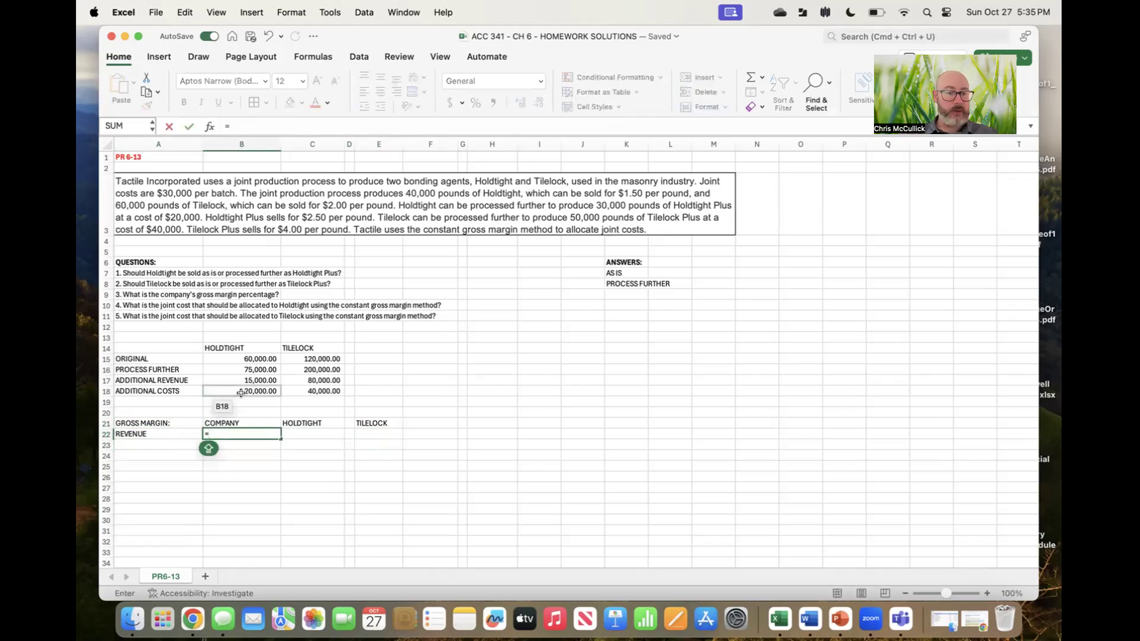
{"action": "left_click", "coordinate": [250, 359]}
{"action": "type", "text": "+"}
{"action": "left_click", "coordinate": [303, 370]}
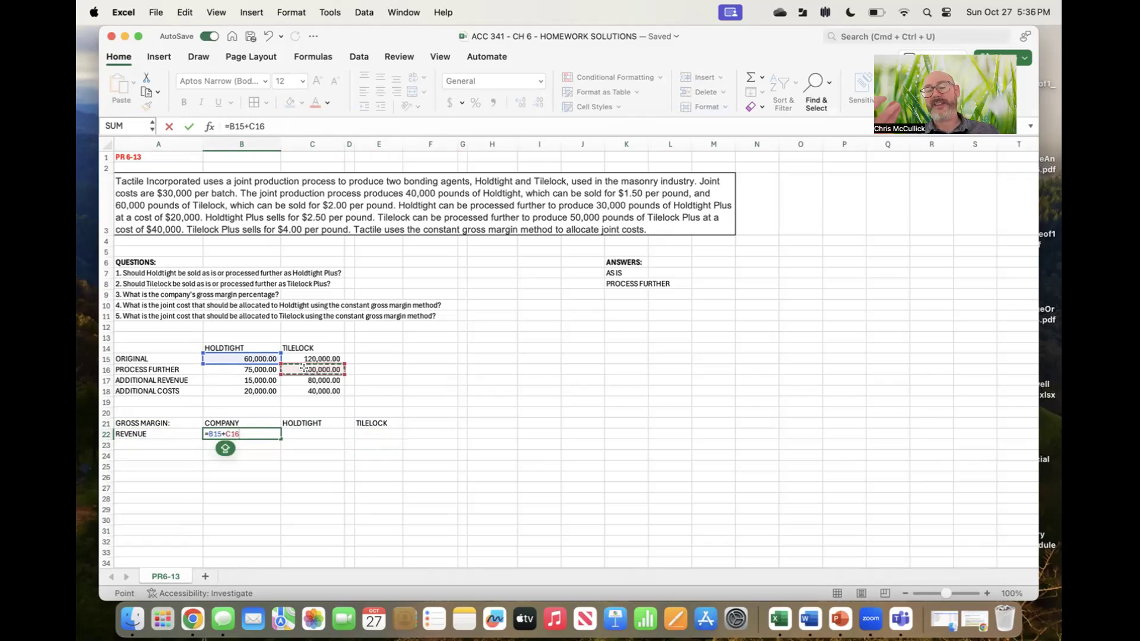
{"action": "key", "text": "Return"}
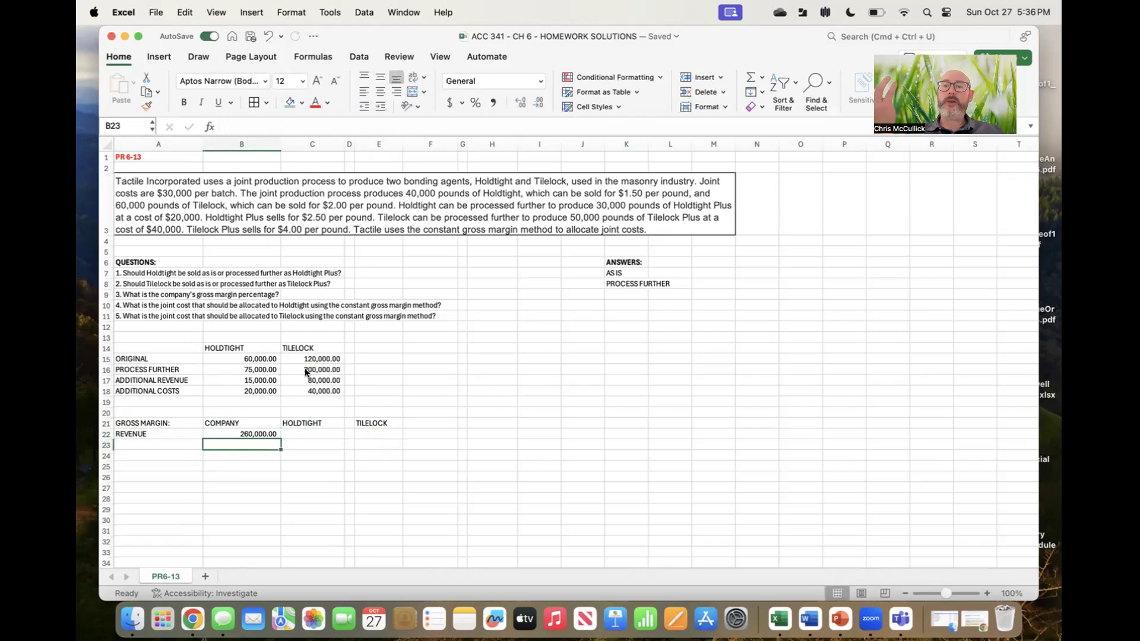
Add a JOINT COSTS row in A23 with a company amount of 30000 in B23, formatted in comma style.
{"action": "key", "text": "Left"}
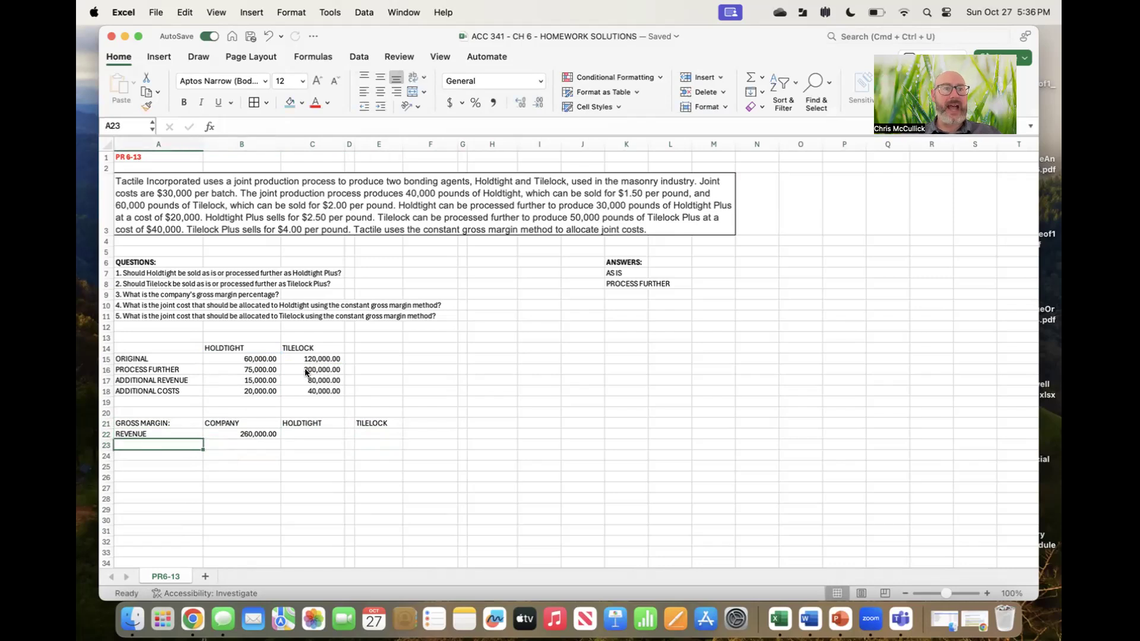
{"action": "type", "text": "JOINT COSTS"}
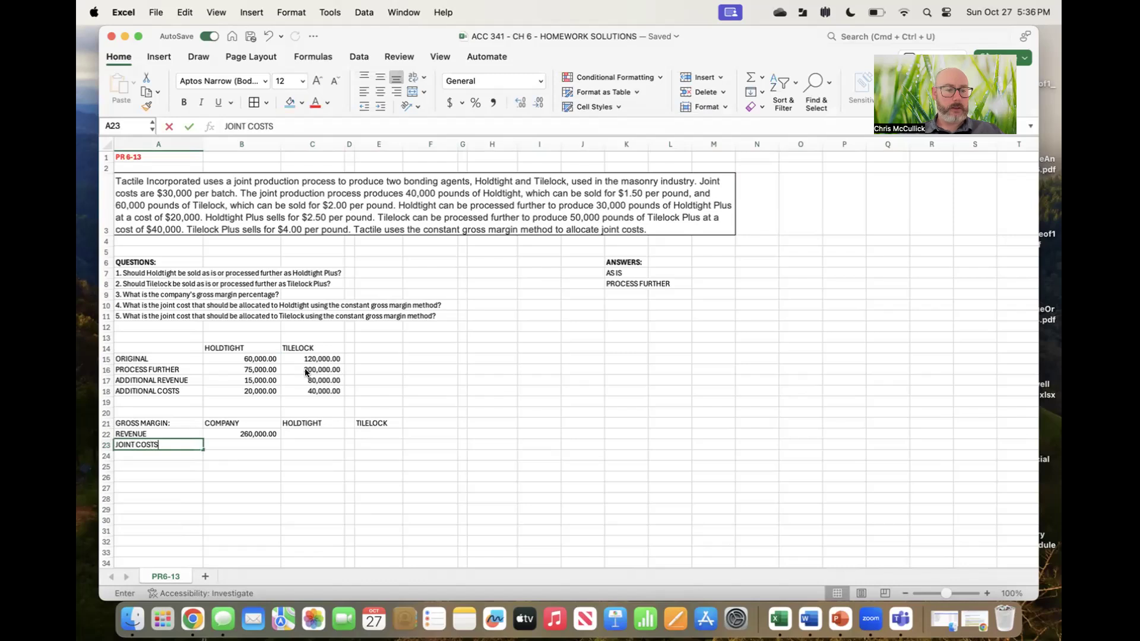
{"action": "key", "text": "Tab"}
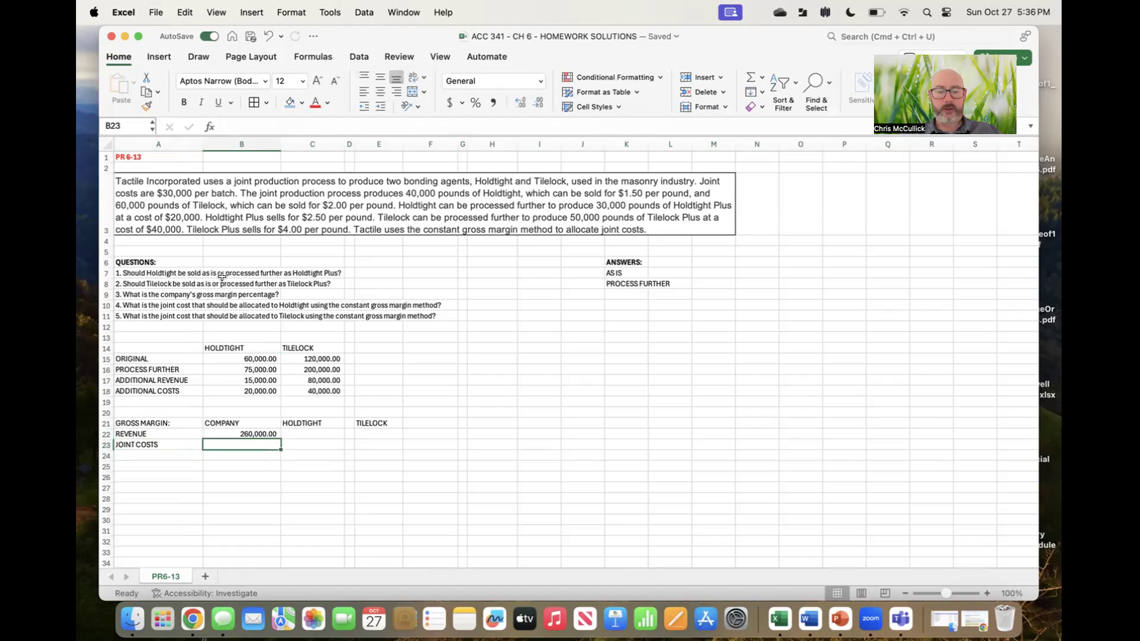
{"action": "type", "text": "30000"}
{"action": "key", "text": "Return"}
{"action": "key", "text": "Up"}
{"action": "left_click", "coordinate": [490, 98]}
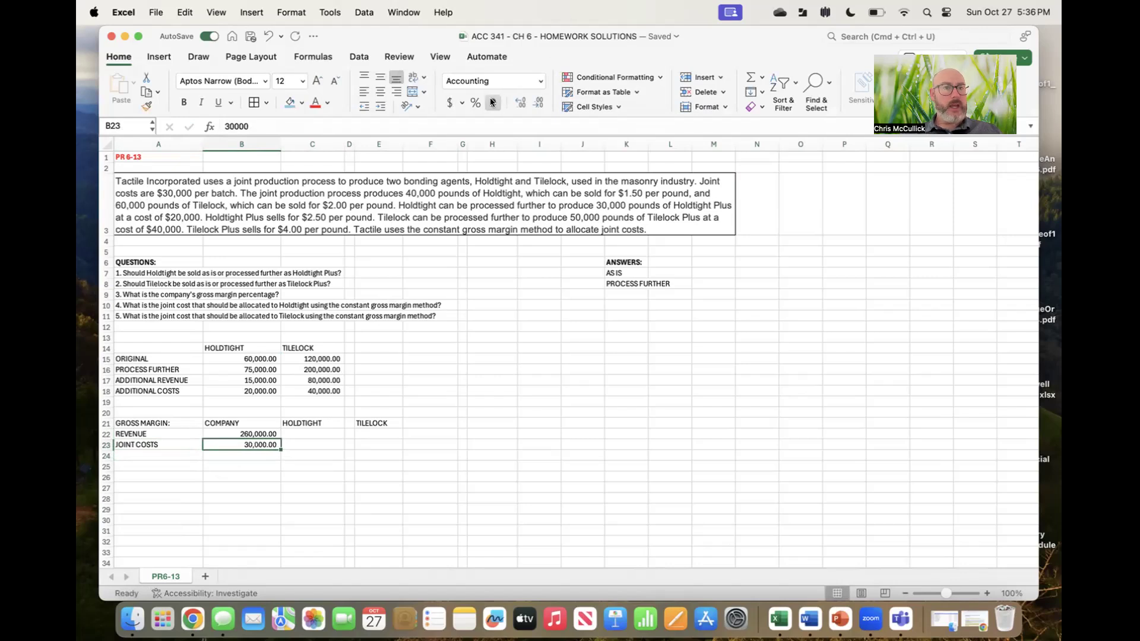
Enter the row label SEPARABLE COSTS in A24 of the gross margin table.
{"action": "key", "text": "Down"}
{"action": "key", "text": "Left"}
{"action": "type", "text": "SEPARA"}
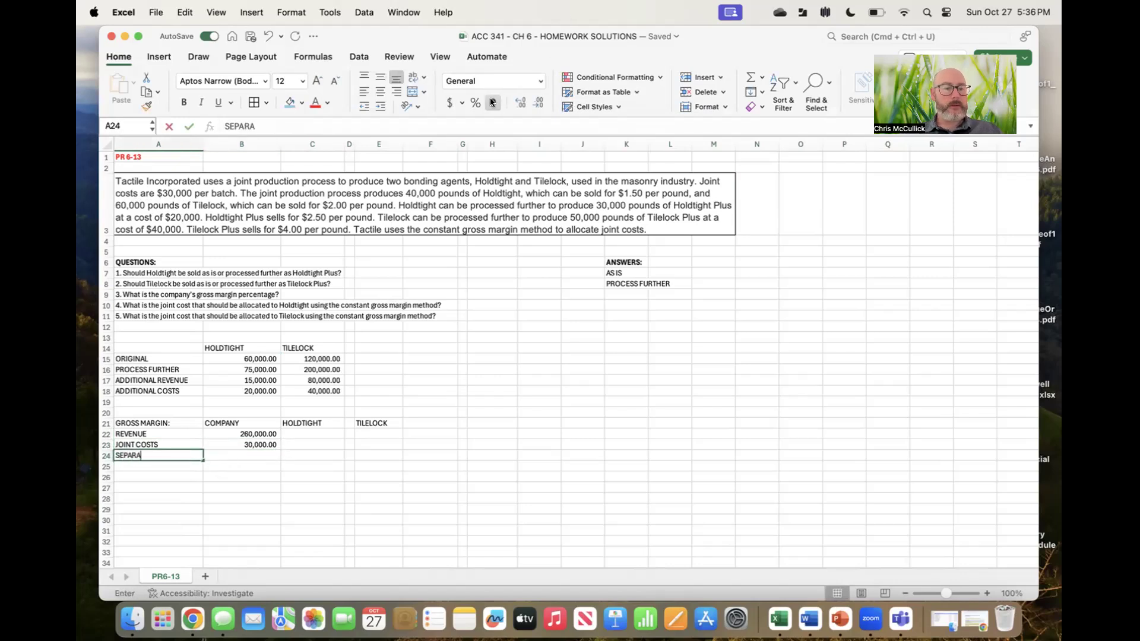
{"action": "type", "text": "BLE COSTS"}
{"action": "key", "text": "Return"}
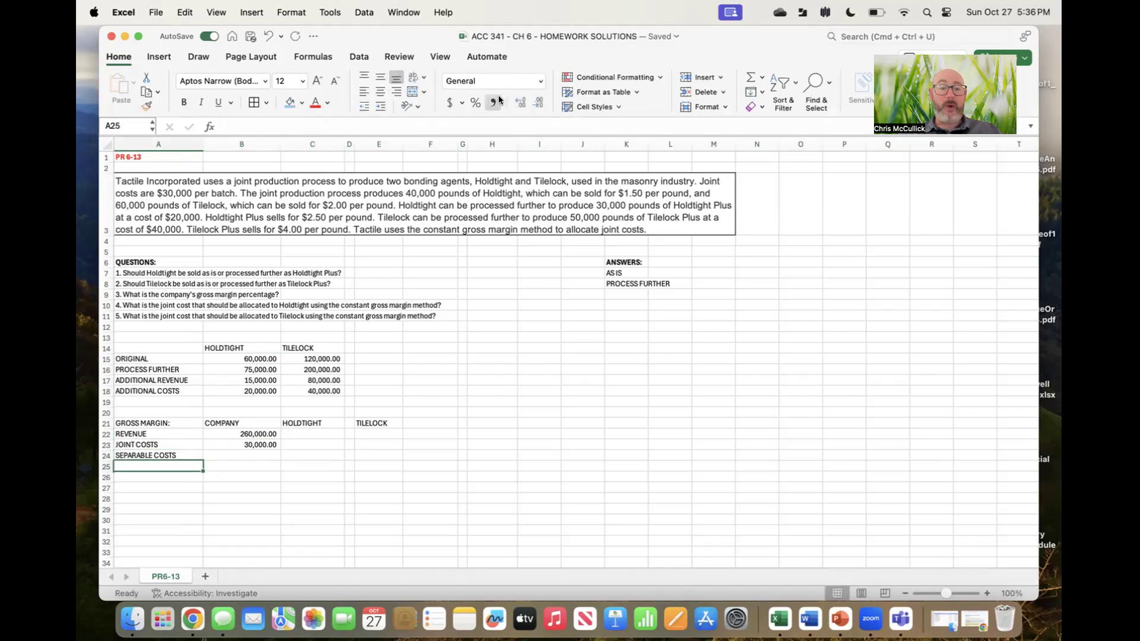
Link the company's separable costs in B24 to Tilelock's additional costs, using =C18.
{"action": "left_click", "coordinate": [106, 392]}
{"action": "left_click", "coordinate": [313, 348]}
{"action": "left_click", "coordinate": [319, 390]}
{"action": "left_click", "coordinate": [241, 423]}
{"action": "key", "text": "Down"}
{"action": "key", "text": "Down"}
{"action": "key", "text": "Down"}
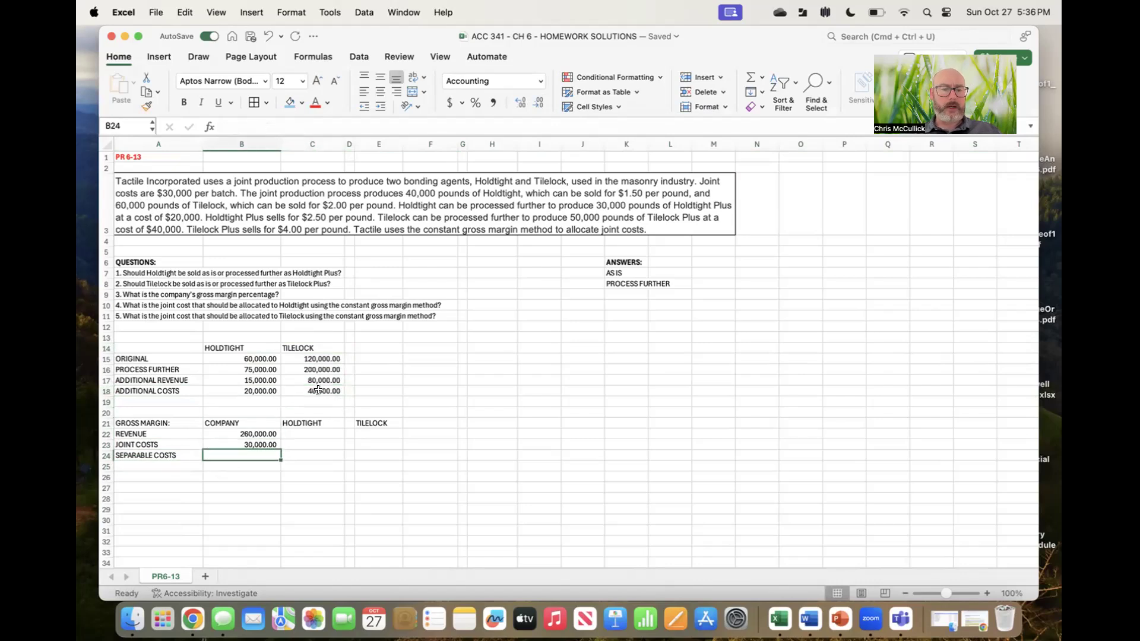
{"action": "type", "text": "="}
{"action": "left_click", "coordinate": [330, 391]}
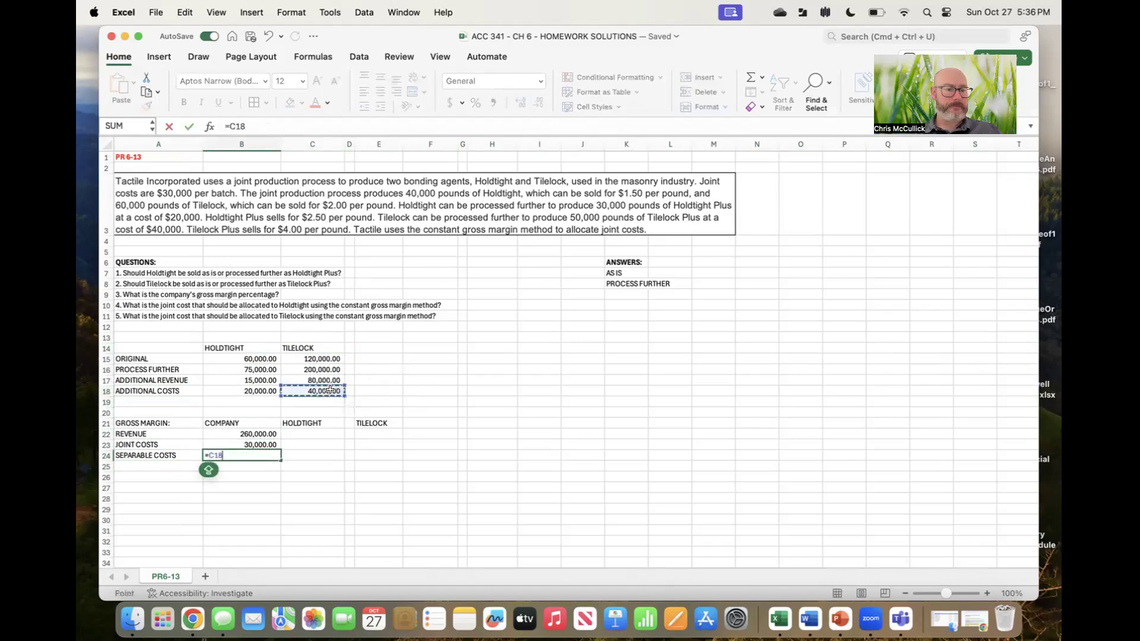
{"action": "key", "text": "Return"}
Enter the row label GROSS PROFIT in A25 of the gross margin table.
{"action": "key", "text": "Left"}
{"action": "type", "text": "GROSS PROFIT"}
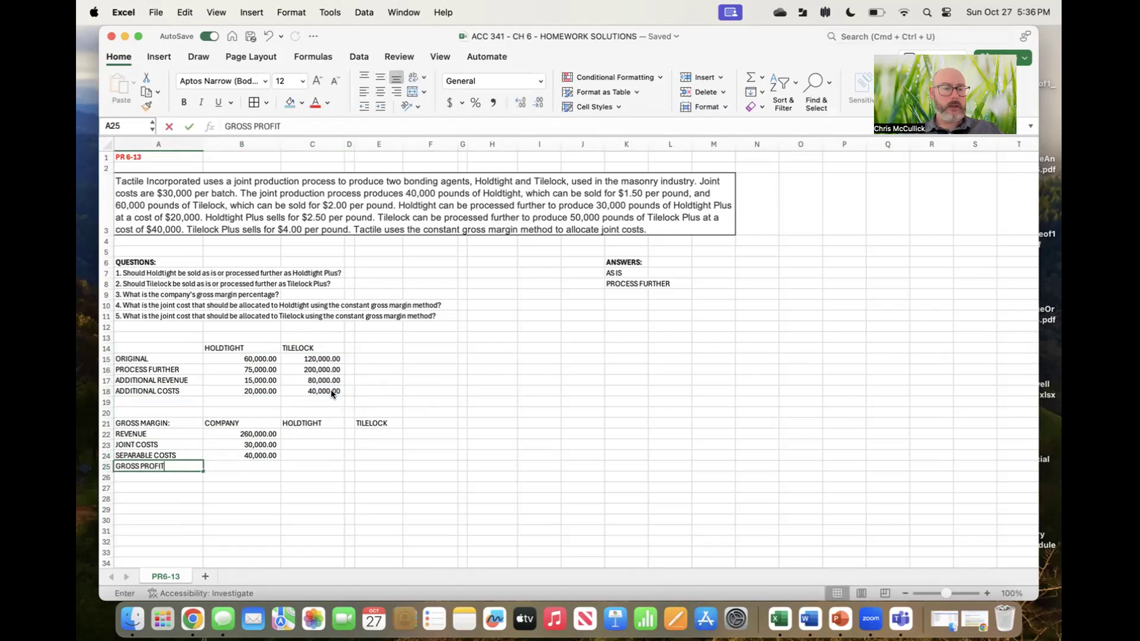
{"action": "key", "text": "Tab"}
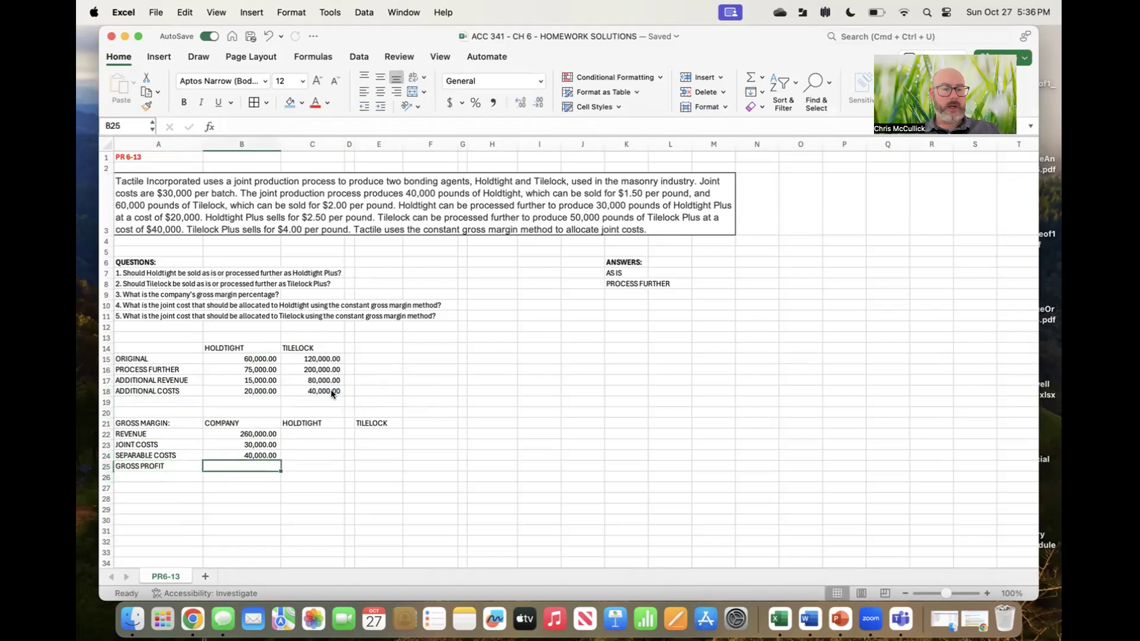
Calculate the company's gross profit in B25 as revenue minus joint and separable costs, using =B22-SUM(B23:B24).
{"action": "type", "text": "="}
{"action": "key", "text": "Up"}
{"action": "key", "text": "Up"}
{"action": "key", "text": "Up"}
{"action": "type", "text": "-S"}
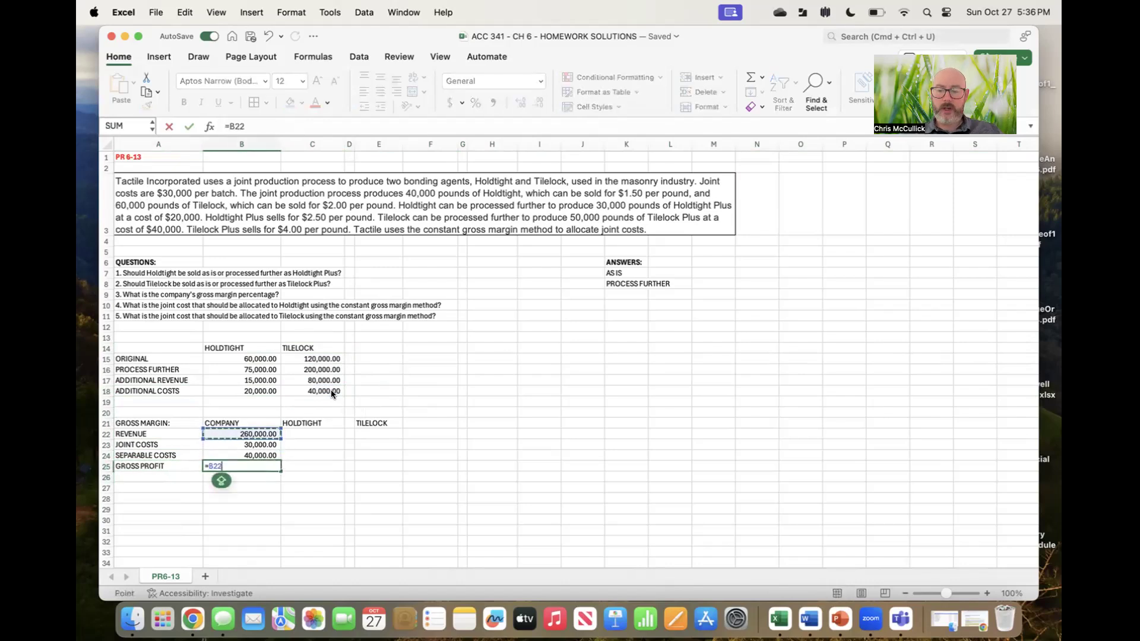
{"action": "type", "text": "UM("}
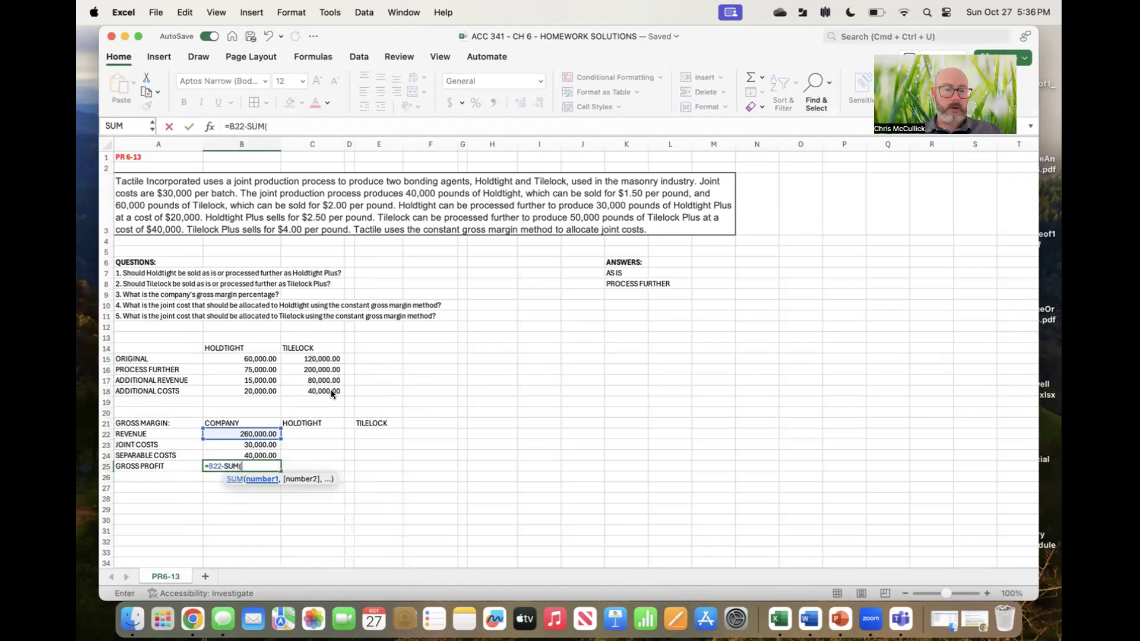
{"action": "key", "text": "Up"}
{"action": "key", "text": "Up"}
{"action": "key", "text": "shift+Down"}
{"action": "type", "text": ")"}
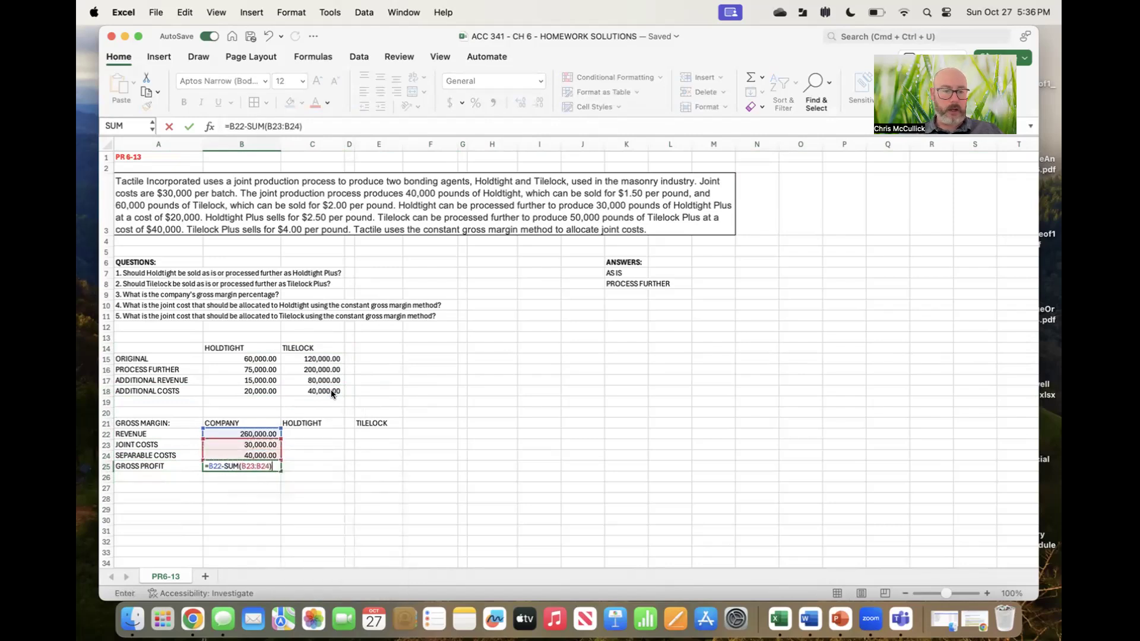
{"action": "key", "text": "Return"}
Enter the row label GROSS MARGIN (GPP) in A27, leaving row 26 blank.
{"action": "key", "text": "Left"}
{"action": "key", "text": "Down"}
{"action": "type", "text": "GROSS"}
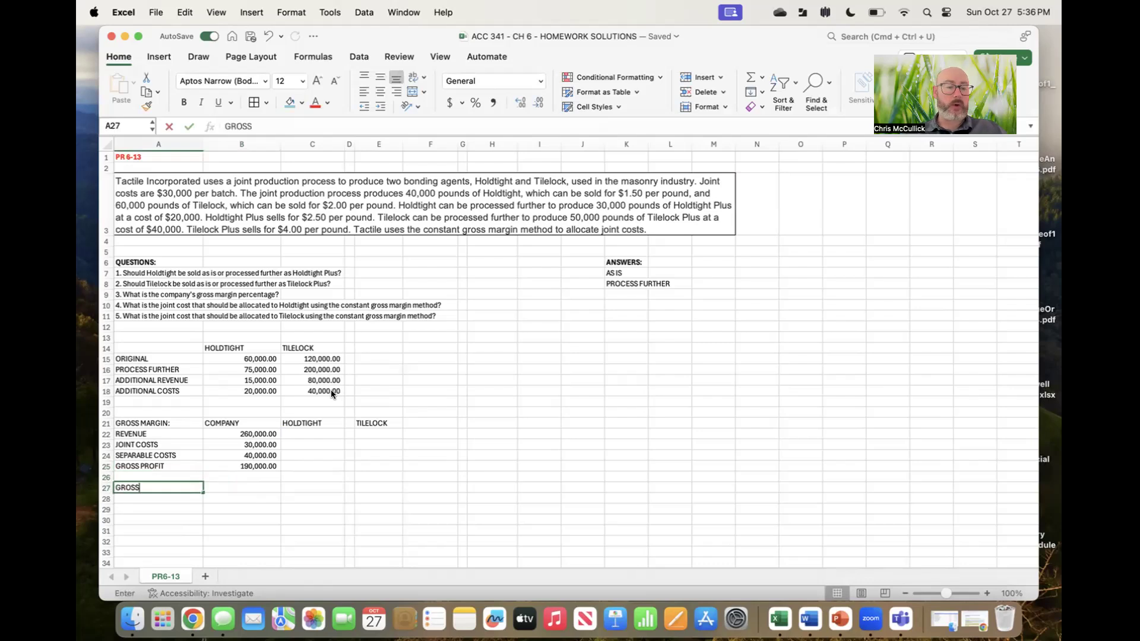
{"action": "type", "text": " MARGIN (GPP)"}
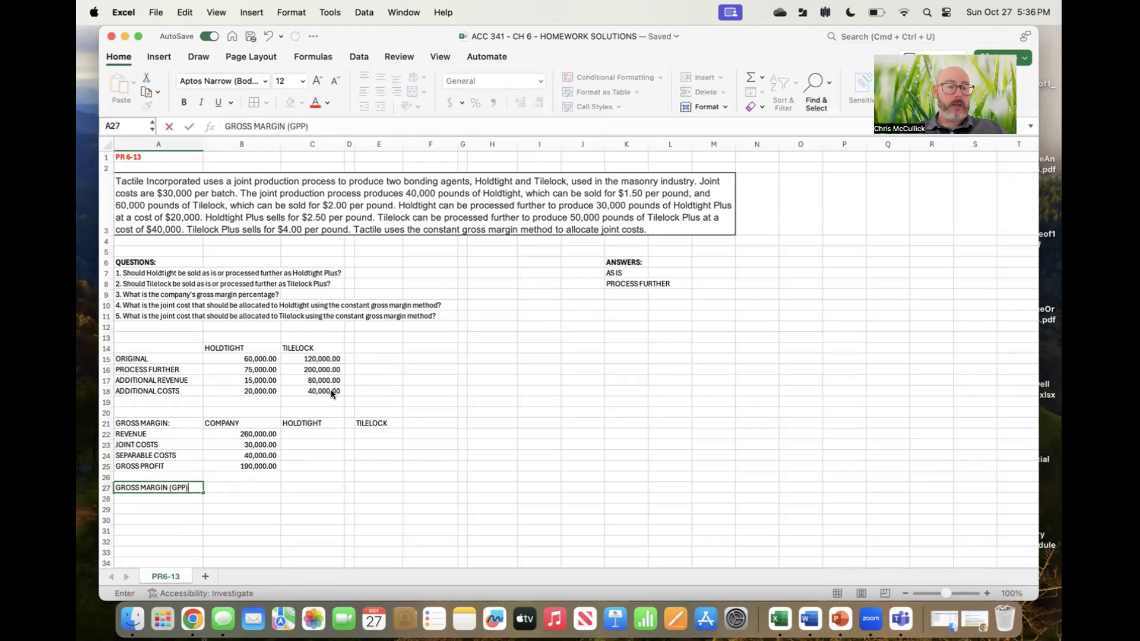
{"action": "key", "text": "Return"}
Calculate the company's gross margin in B27 by dividing gross profit by revenue, using =B25/B22.
{"action": "key", "text": "Right"}
{"action": "key", "text": "Up"}
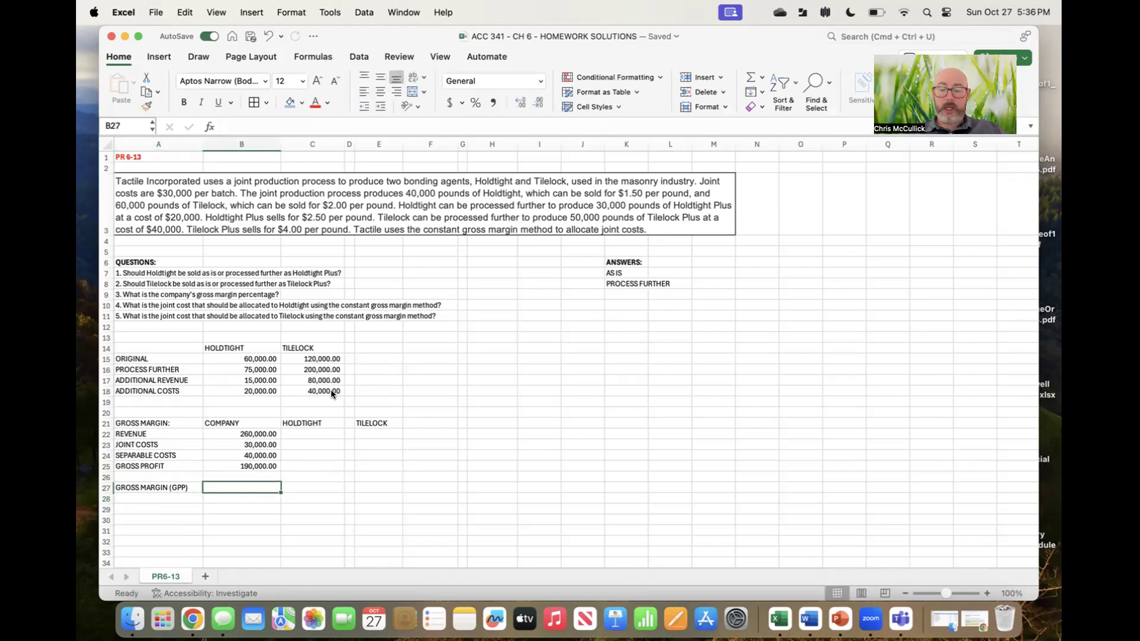
{"action": "type", "text": "="}
{"action": "key", "text": "Up"}
{"action": "key", "text": "Up"}
{"action": "type", "text": "/"}
{"action": "key", "text": "Up"}
{"action": "key", "text": "Up"}
{"action": "key", "text": "Up"}
{"action": "key", "text": "Up"}
{"action": "key", "text": "Up"}
{"action": "key", "text": "Return"}
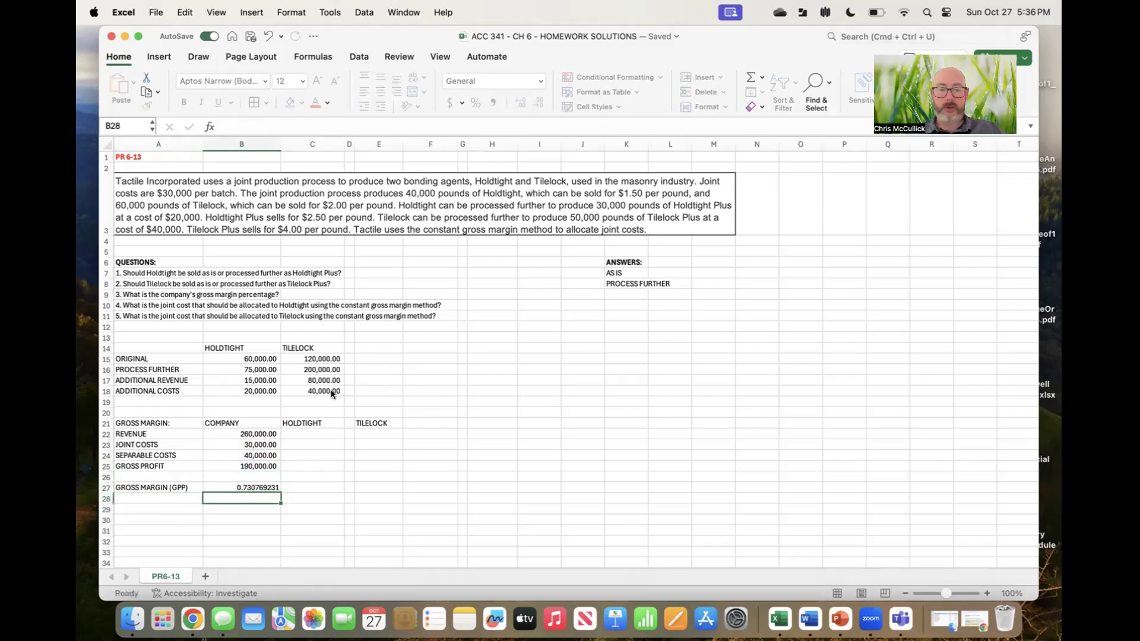
Format the gross margin in B27 as a percentage with two decimal places.
{"action": "key", "text": "Up"}
{"action": "left_click", "coordinate": [476, 103]}
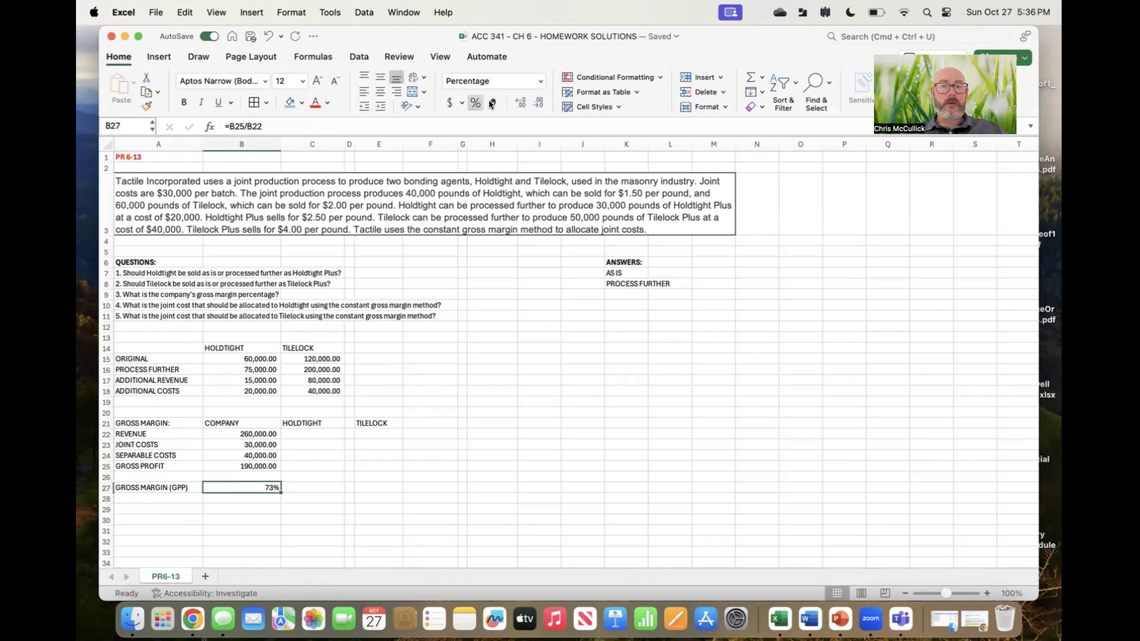
{"action": "left_click", "coordinate": [520, 102]}
{"action": "left_click", "coordinate": [520, 103]}
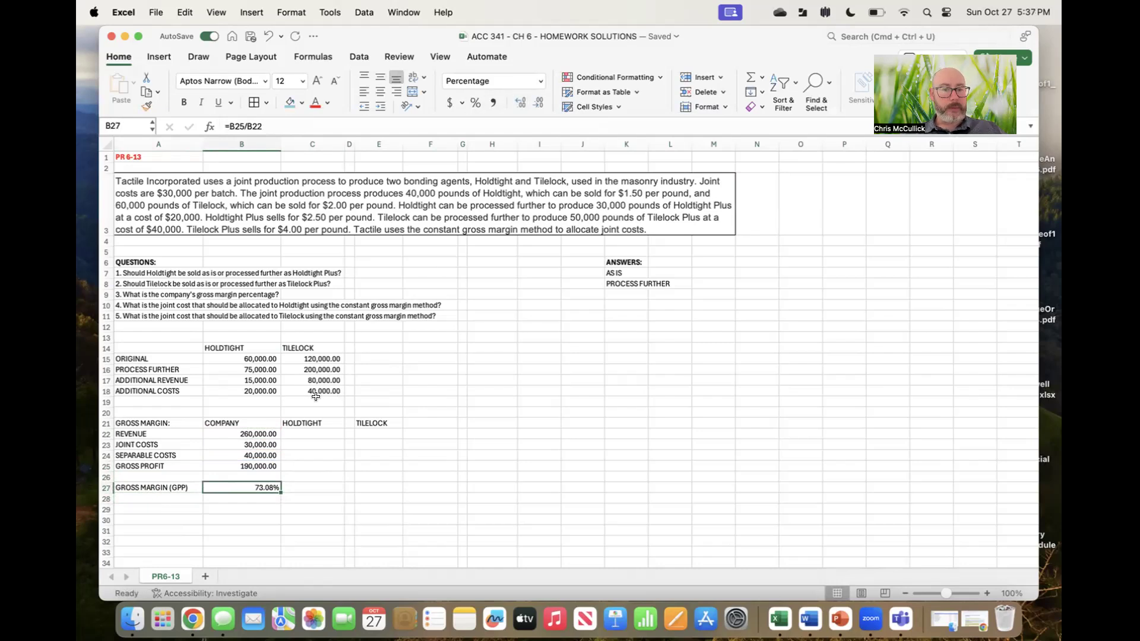
Answer question 3 in K9 by linking it to the company's gross margin percentage, using =B27.
{"action": "left_click_drag", "start_coordinate": [107, 294], "coordinate": [107, 292]}
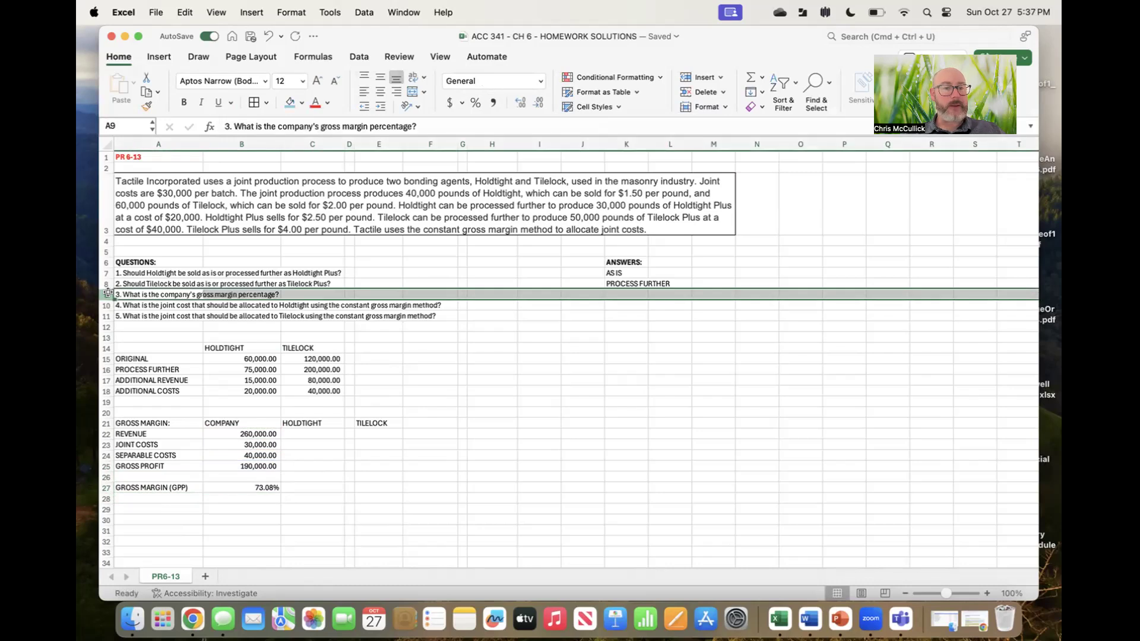
{"action": "left_click", "coordinate": [631, 291]}
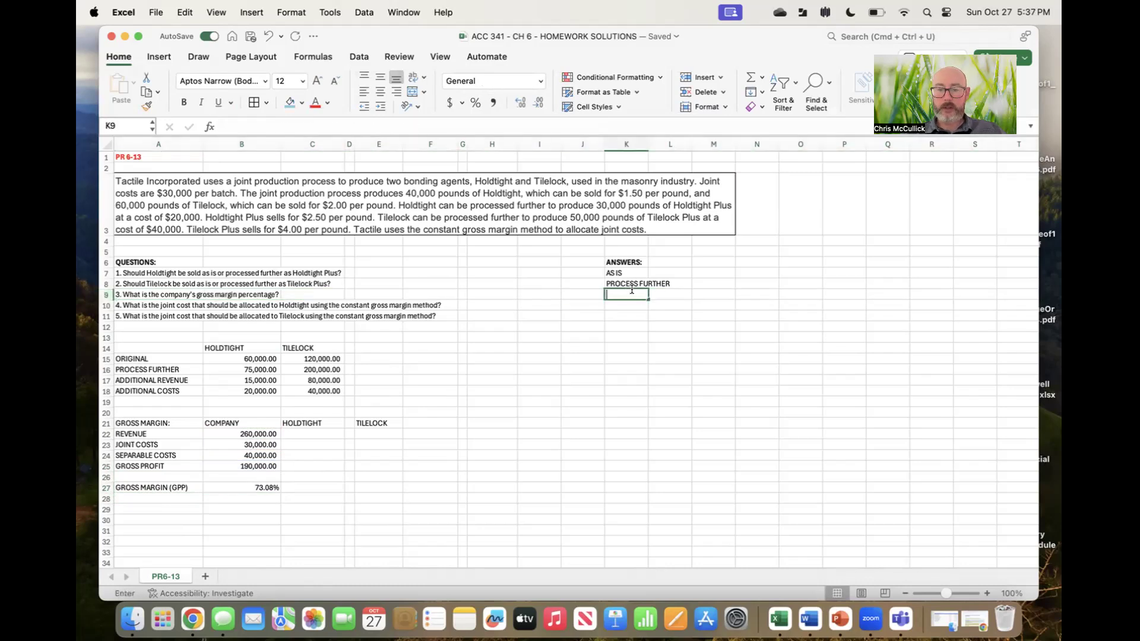
{"action": "type", "text": "="}
{"action": "left_click", "coordinate": [241, 487]}
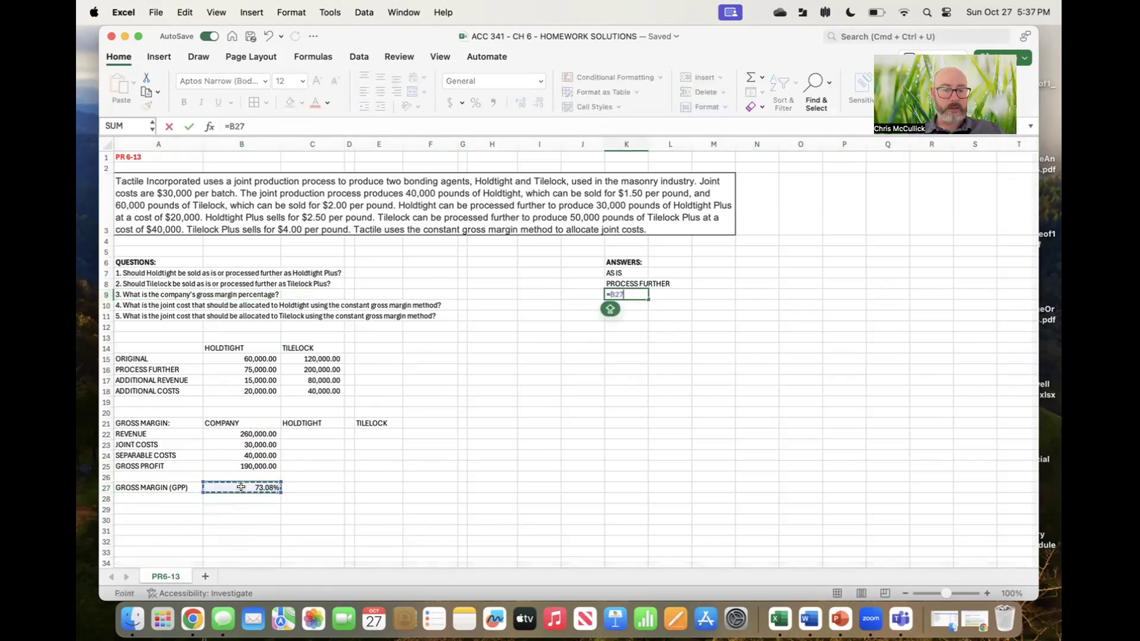
{"action": "key", "text": "Return"}
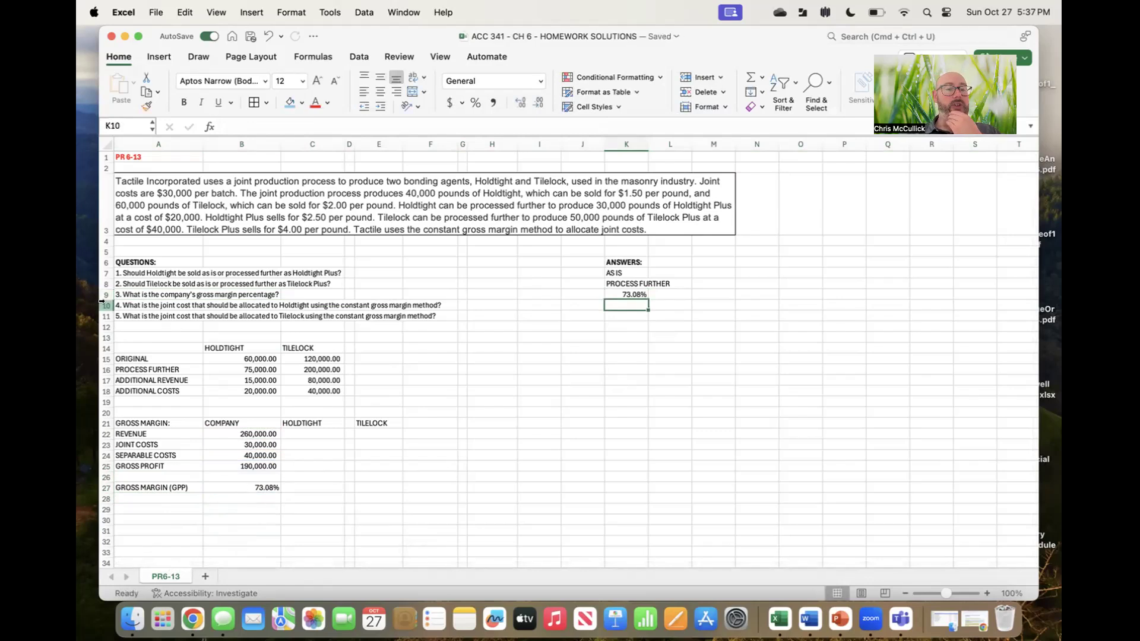
Review questions 4 and 5, and change the Tilelock column header in E21 to TILELOCK+.
{"action": "left_click", "coordinate": [103, 304]}
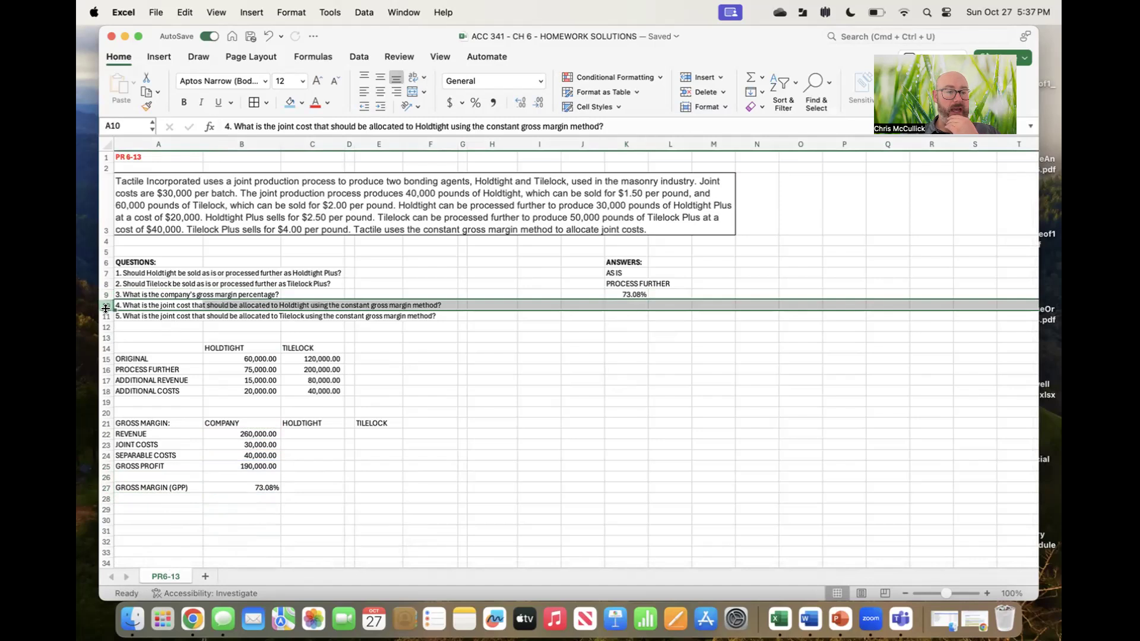
{"action": "left_click", "coordinate": [104, 314]}
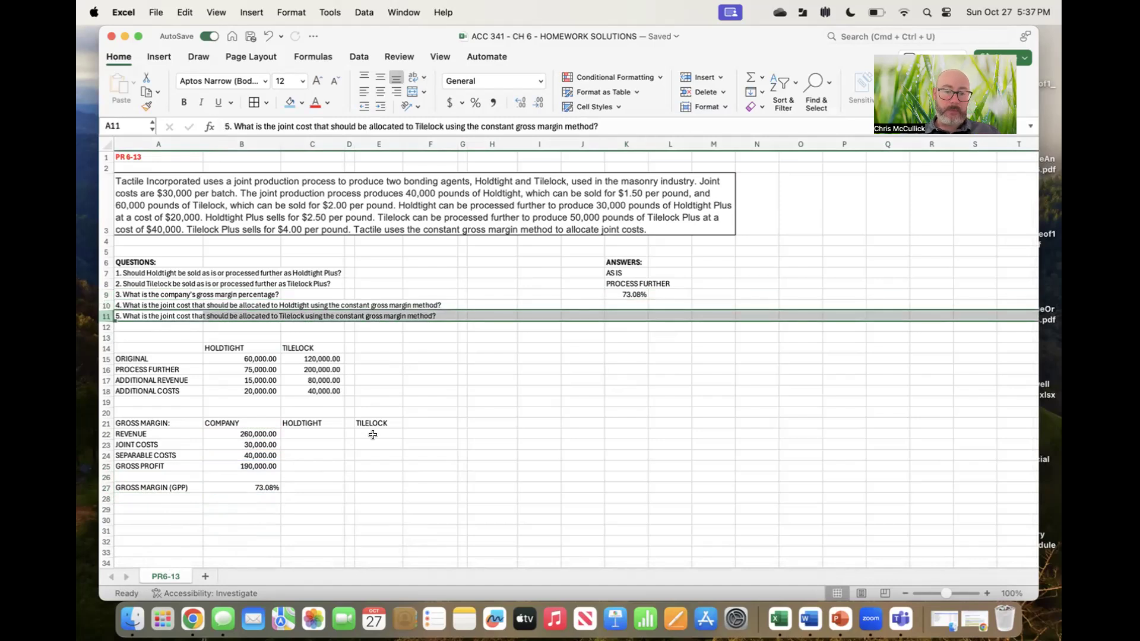
{"action": "double_click", "coordinate": [393, 422]}
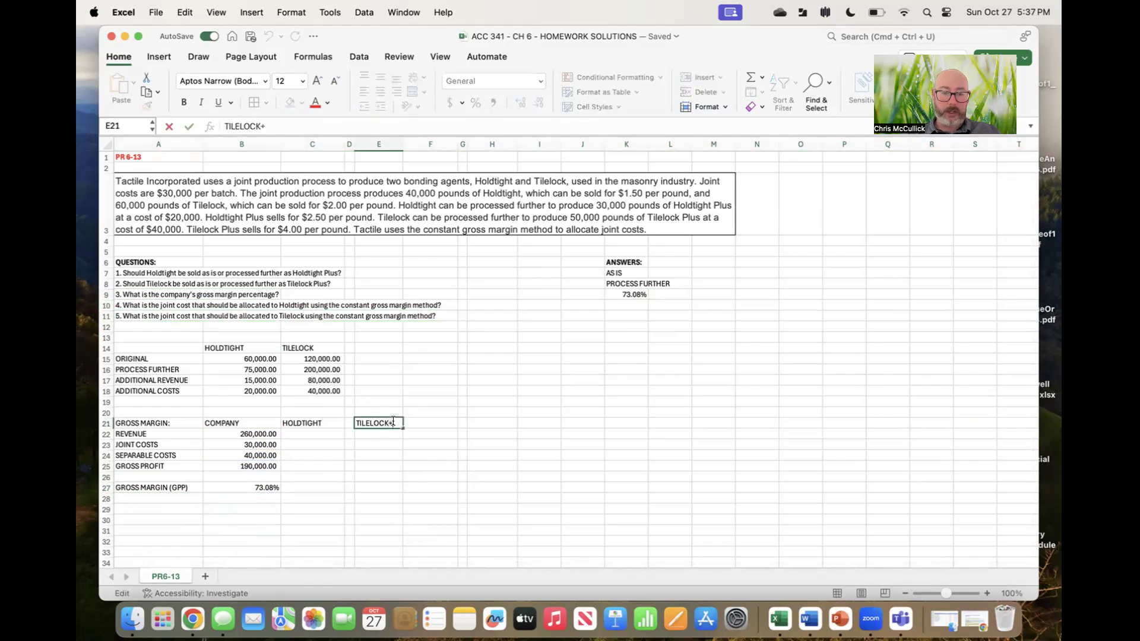
{"action": "key", "text": "Return"}
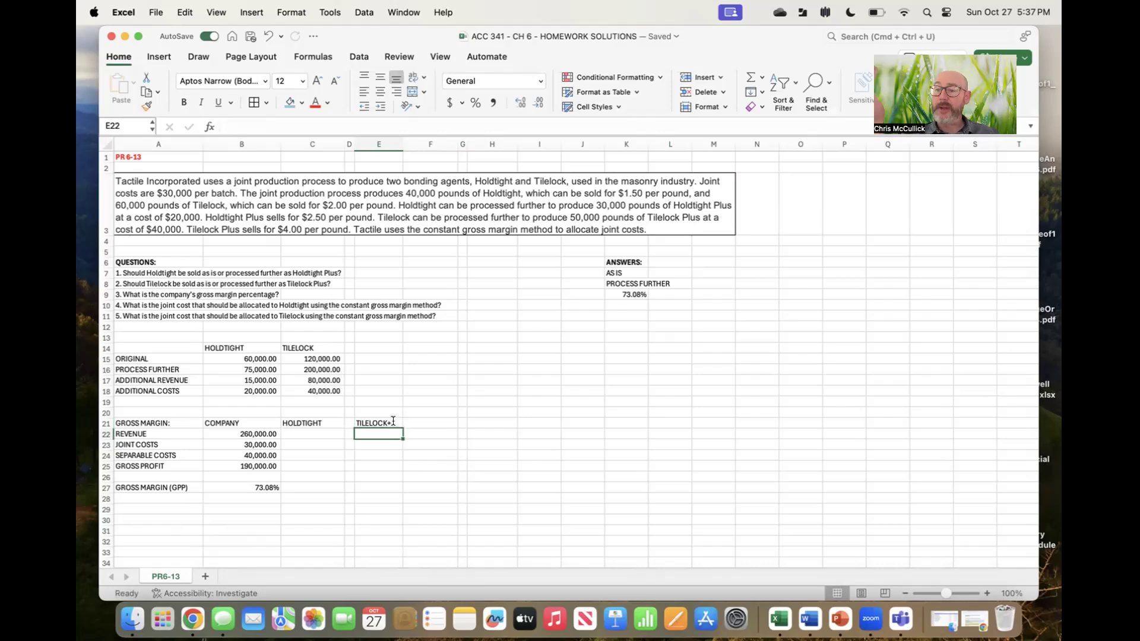
Fill Holdtight's revenue in C22 with its original revenue, using =B15, and enter separable costs of 0 in C24.
{"action": "left_click", "coordinate": [312, 435]}
{"action": "type", "text": "="}
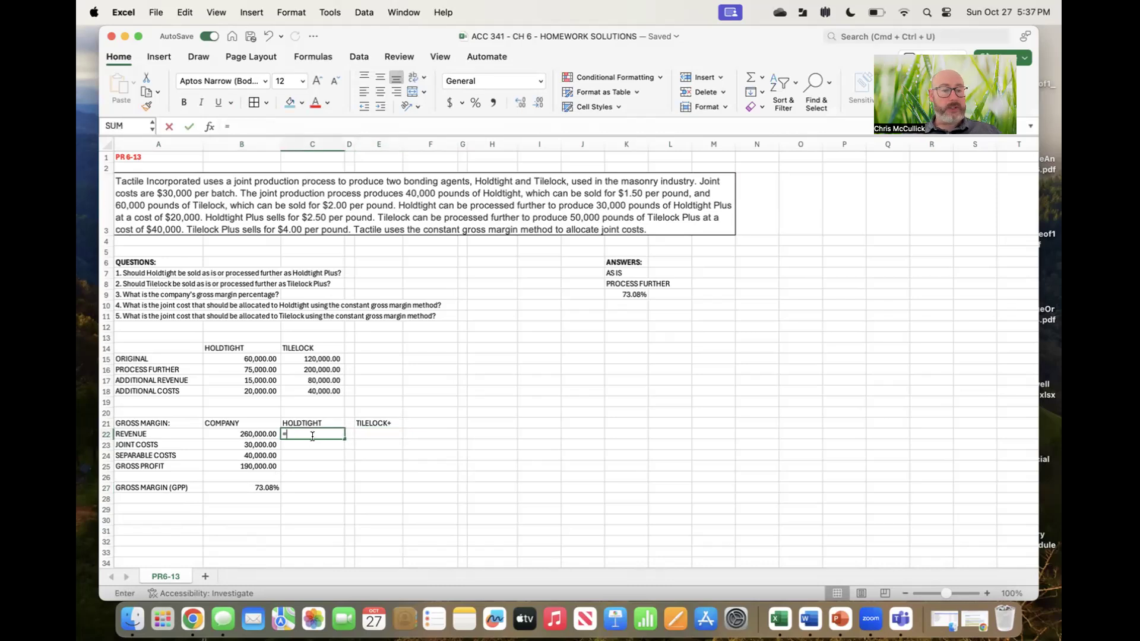
{"action": "left_click", "coordinate": [240, 359]}
{"action": "key", "text": "Return"}
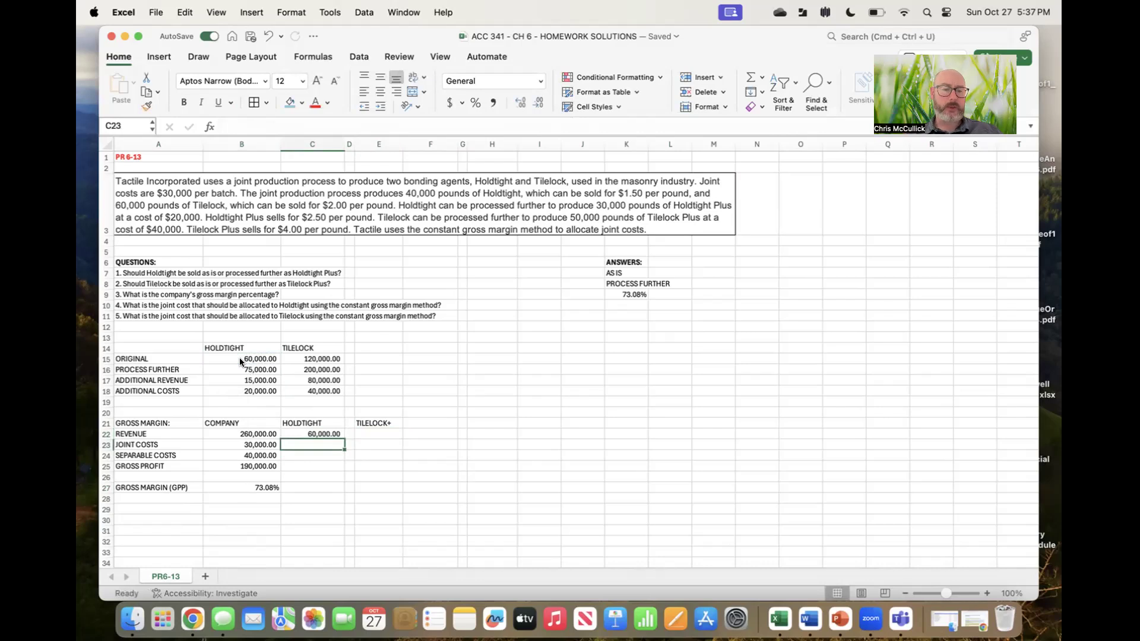
{"action": "key", "text": "Down"}
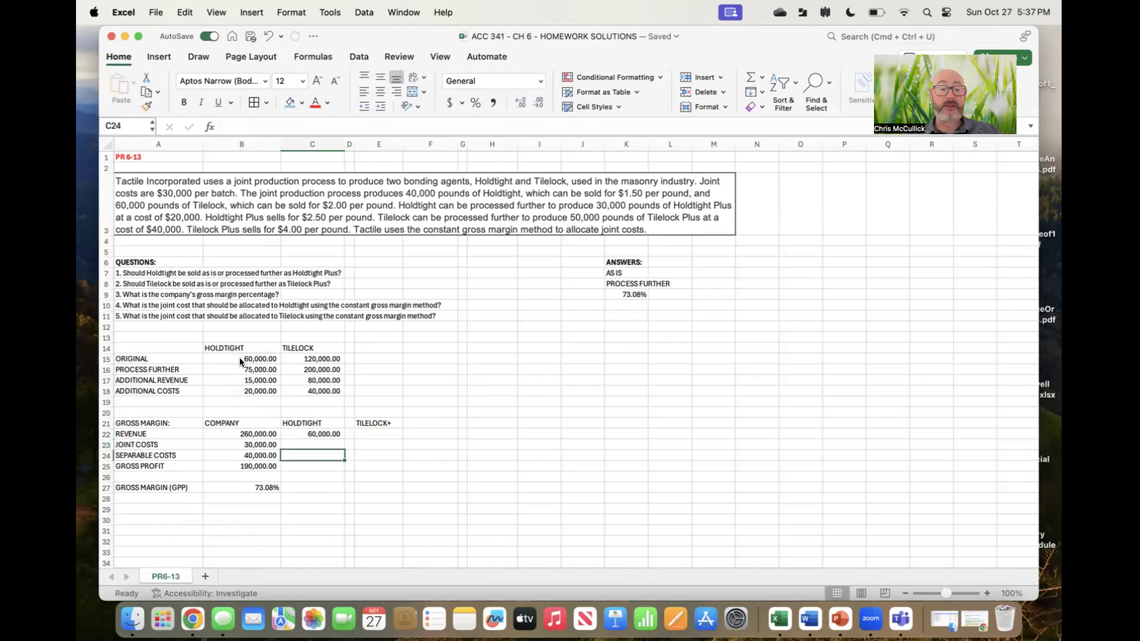
{"action": "type", "text": "0"}
{"action": "key", "text": "Return"}
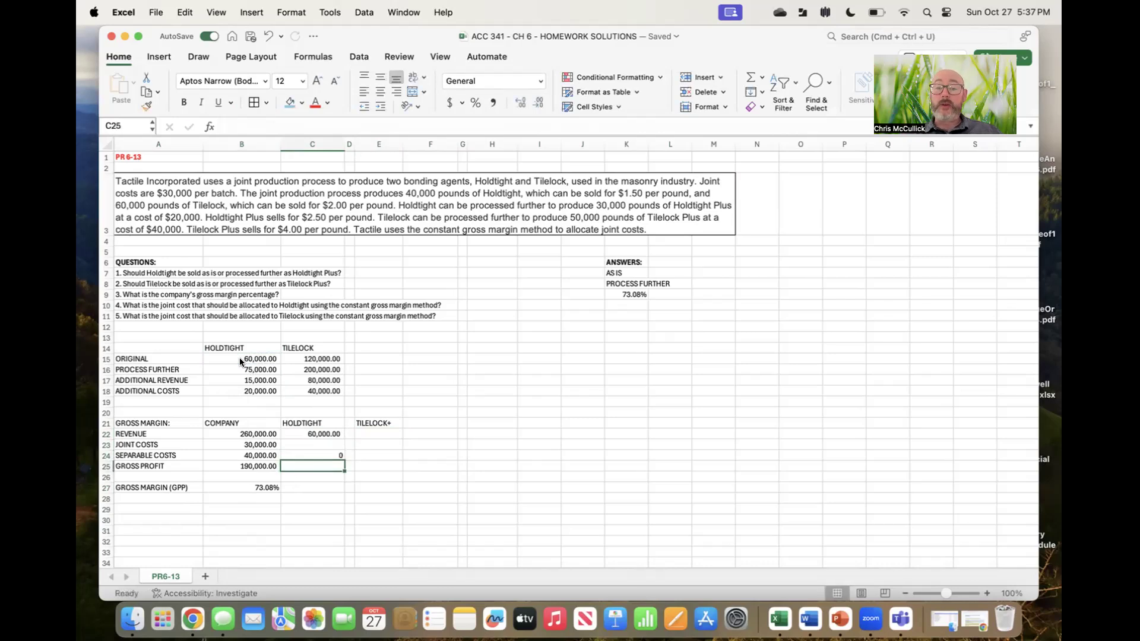
Add a bottom border under the separable costs cells B24, C24 and E24.
{"action": "key", "text": "Up"}
{"action": "key", "text": "Left"}
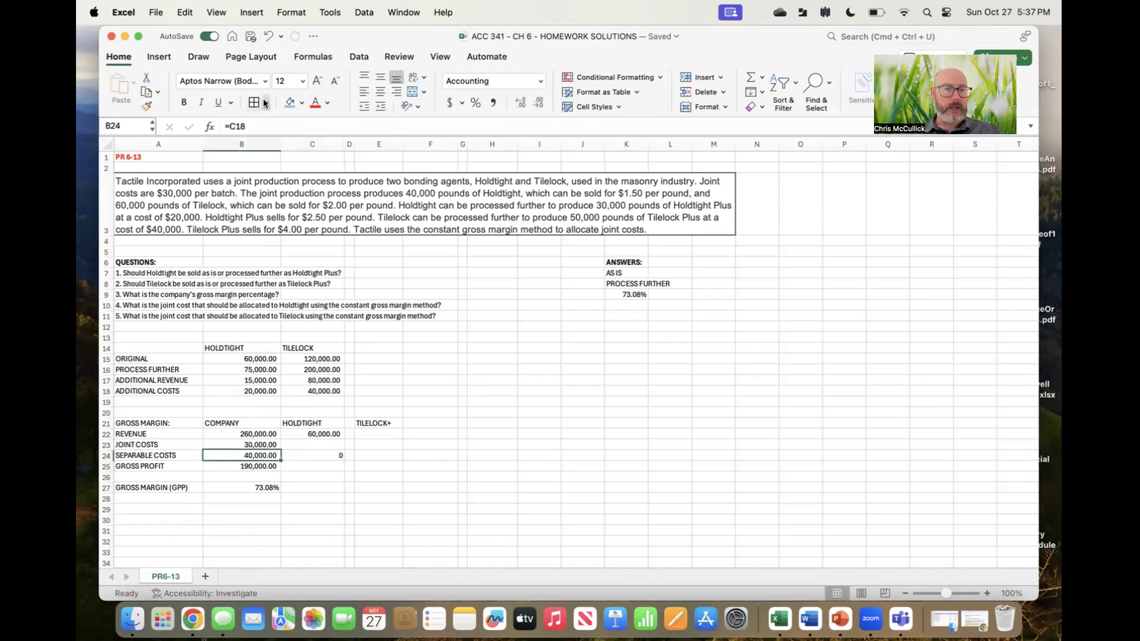
{"action": "left_click", "coordinate": [266, 103]}
{"action": "left_click", "coordinate": [297, 132]}
{"action": "key", "text": "Right"}
{"action": "key", "text": "Down"}
{"action": "key", "text": "Down"}
{"action": "key", "text": "Up"}
{"action": "key", "text": "Up"}
{"action": "key", "text": "Right"}
{"action": "key", "text": "Right"}
{"action": "left_click", "coordinate": [254, 101]}
Calculate Holdtight's gross profit in C25 as its revenue times the company gross margin, using =C22*B27.
{"action": "key", "text": "Left"}
{"action": "key", "text": "Left"}
{"action": "key", "text": "Down"}
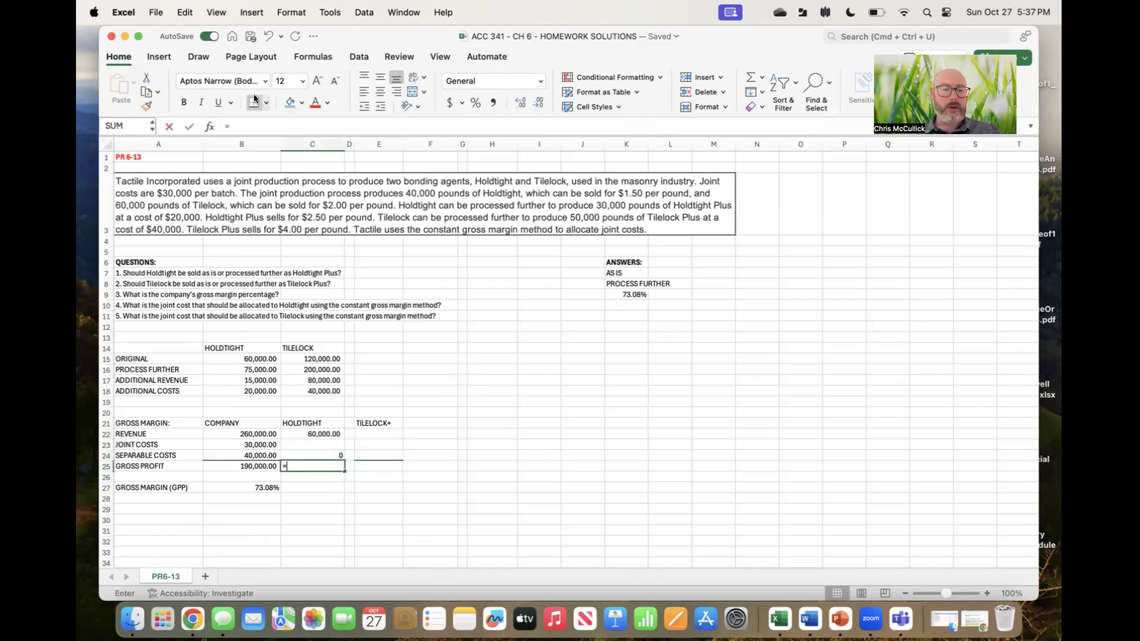
{"action": "type", "text": "="}
{"action": "key", "text": "Up"}
{"action": "key", "text": "Up"}
{"action": "key", "text": "Up"}
{"action": "type", "text": "*"}
{"action": "key", "text": "Left"}
{"action": "key", "text": "Down"}
{"action": "key", "text": "Down"}
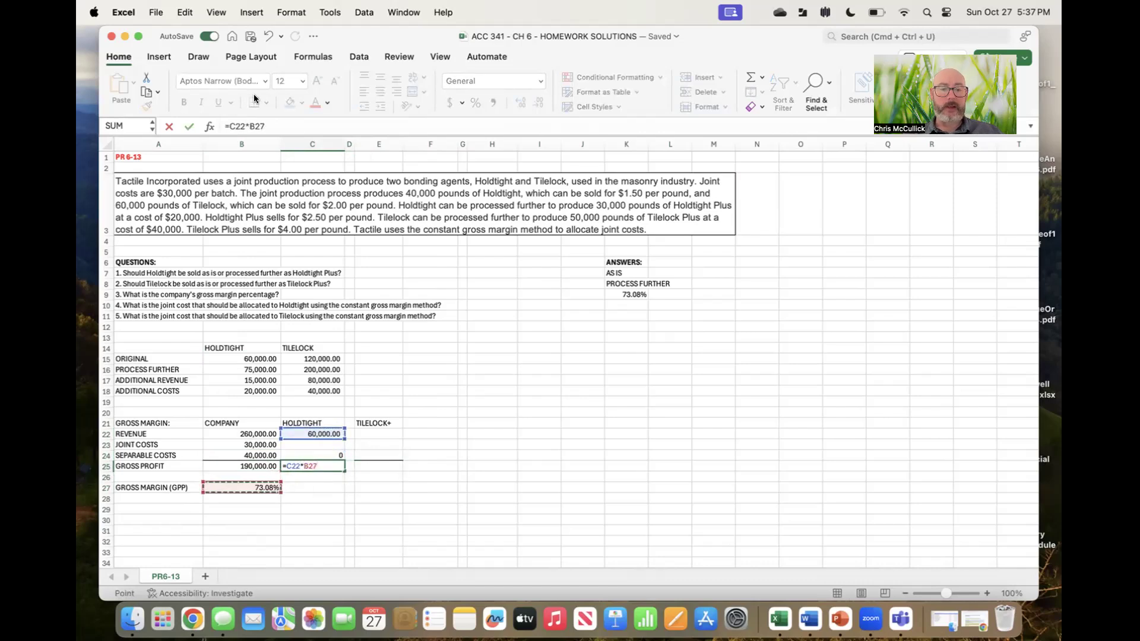
{"action": "key", "text": "Return"}
Link Tilelock+ revenue in E22 to Tilelock's process-further revenue, using =C16.
{"action": "key", "text": "Up"}
{"action": "key", "text": "Right"}
{"action": "key", "text": "Up"}
{"action": "key", "text": "Right"}
{"action": "key", "text": "Up"}
{"action": "key", "text": "Up"}
{"action": "type", "text": "="}
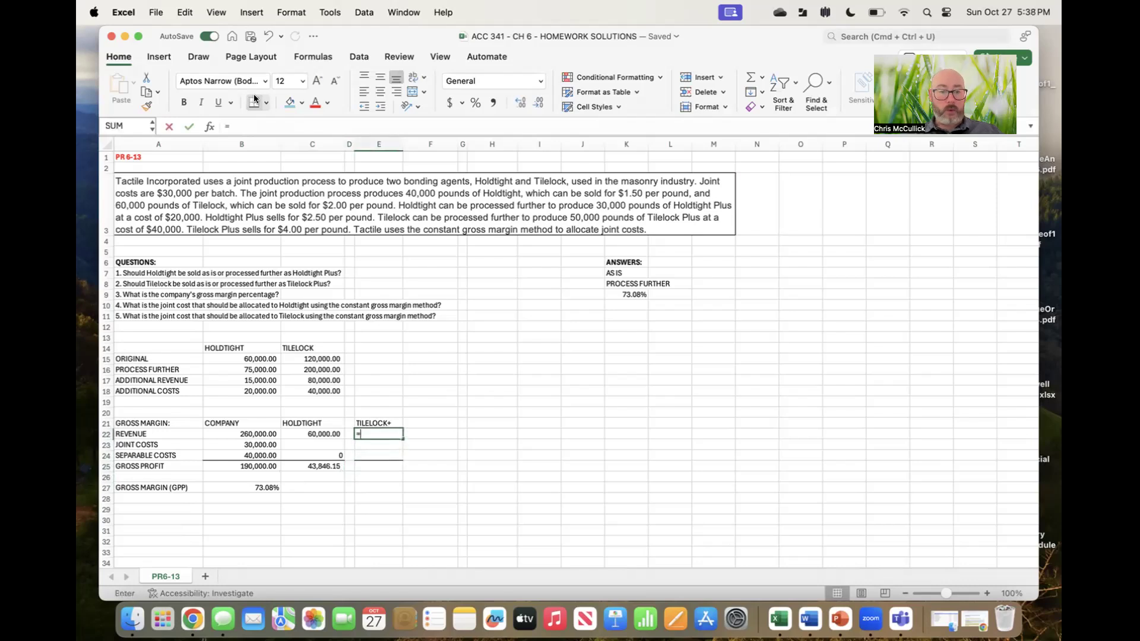
{"action": "key", "text": "Left"}
{"action": "key", "text": "Up"}
{"action": "key", "text": "Up"}
{"action": "key", "text": "Up"}
{"action": "key", "text": "Up"}
{"action": "key", "text": "Left"}
{"action": "key", "text": "Up"}
{"action": "key", "text": "Up"}
{"action": "key", "text": "shift"}
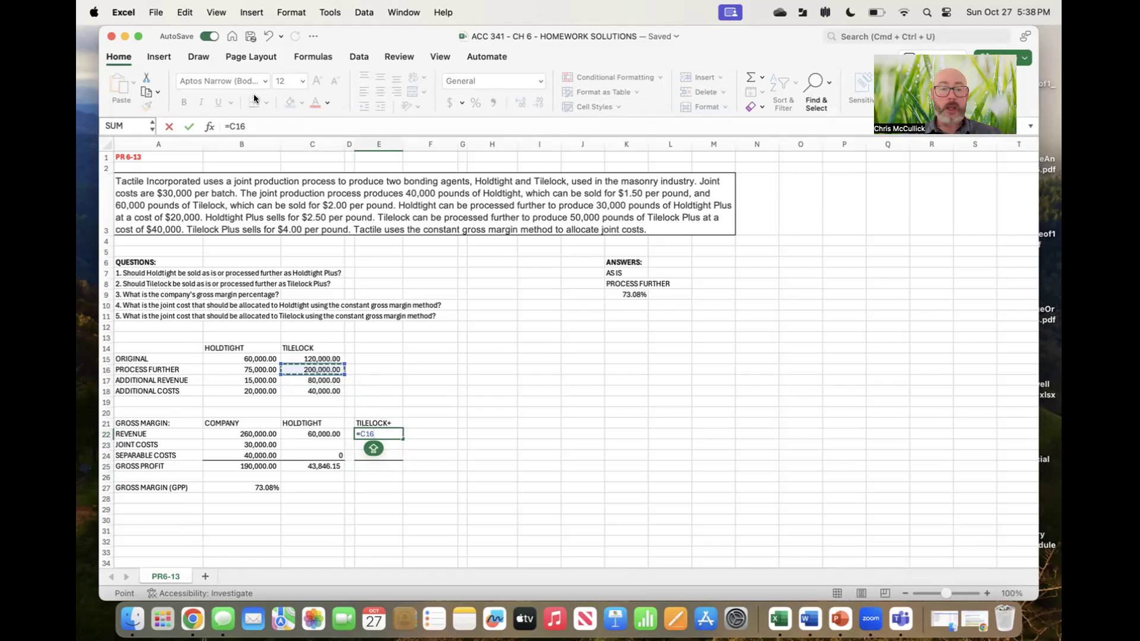
{"action": "key", "text": "Return"}
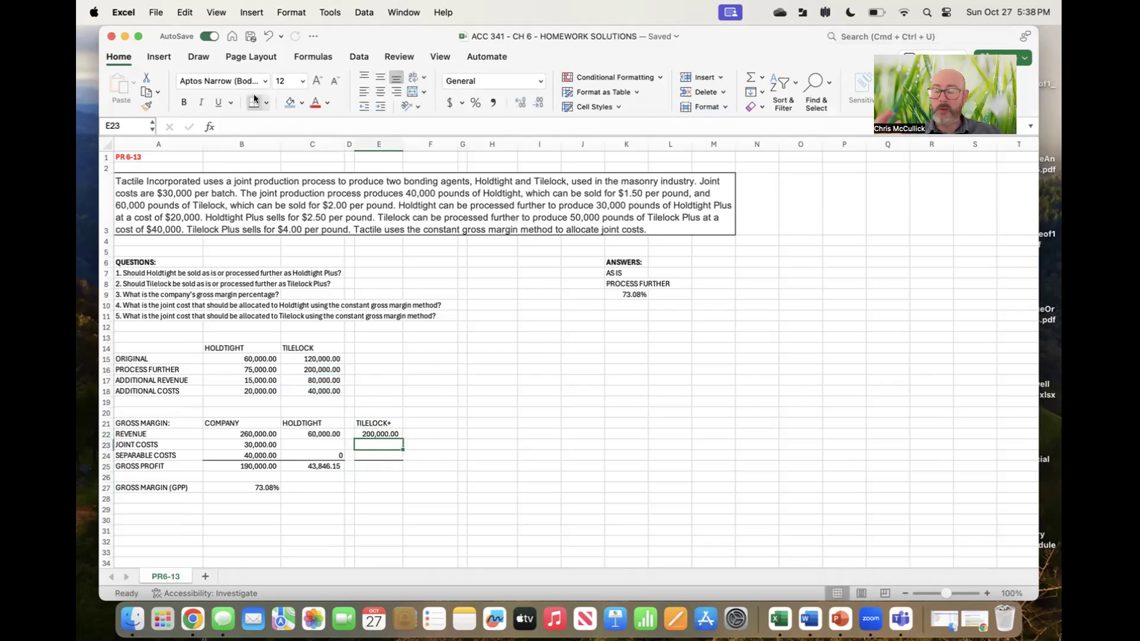
Link Tilelock+ separable costs in E24 to Tilelock's additional costs, using =C18.
{"action": "key", "text": "Down"}
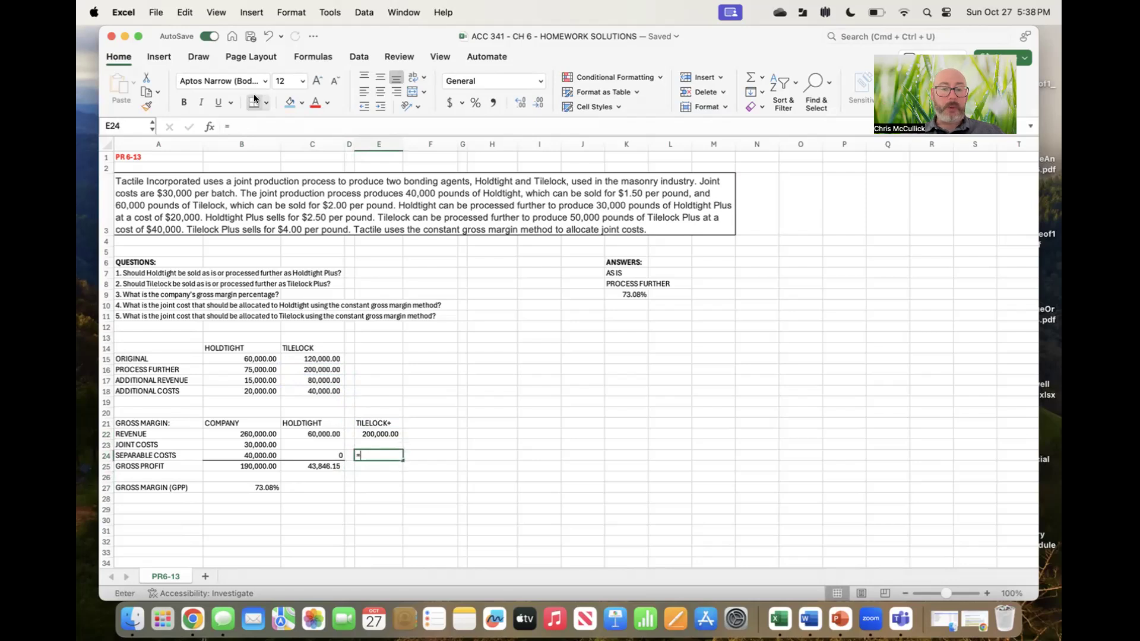
{"action": "type", "text": "="}
{"action": "key", "text": "Left"}
{"action": "key", "text": "Up"}
{"action": "key", "text": "Up"}
{"action": "key", "text": "Left"}
{"action": "key", "text": "Up"}
{"action": "key", "text": "Up"}
{"action": "key", "text": "Up"}
{"action": "key", "text": "Up"}
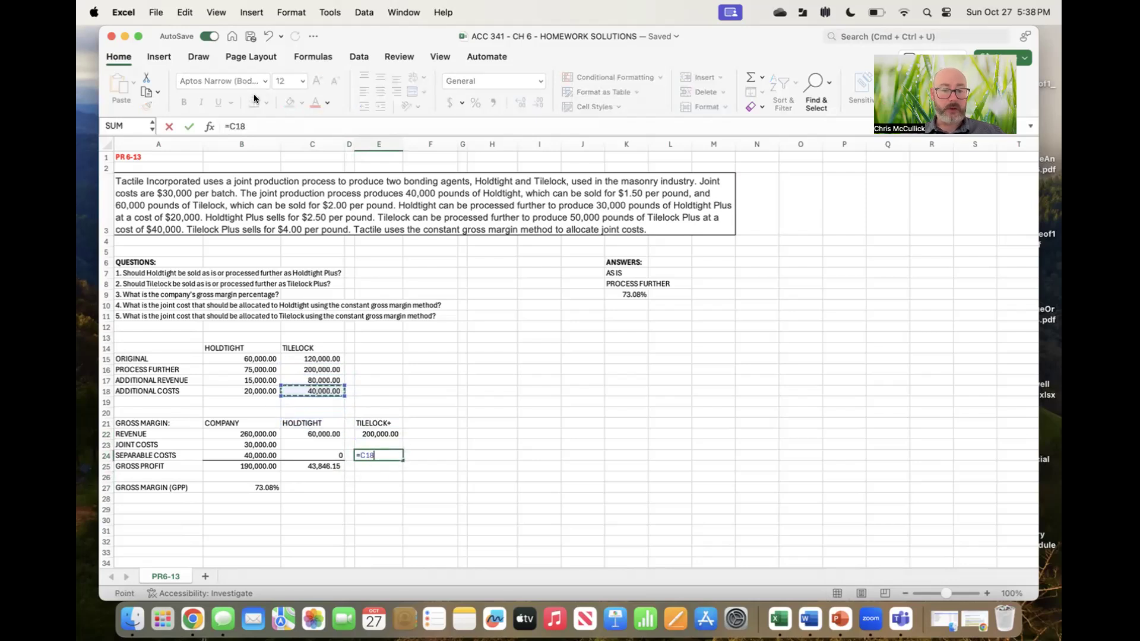
{"action": "key", "text": "Return"}
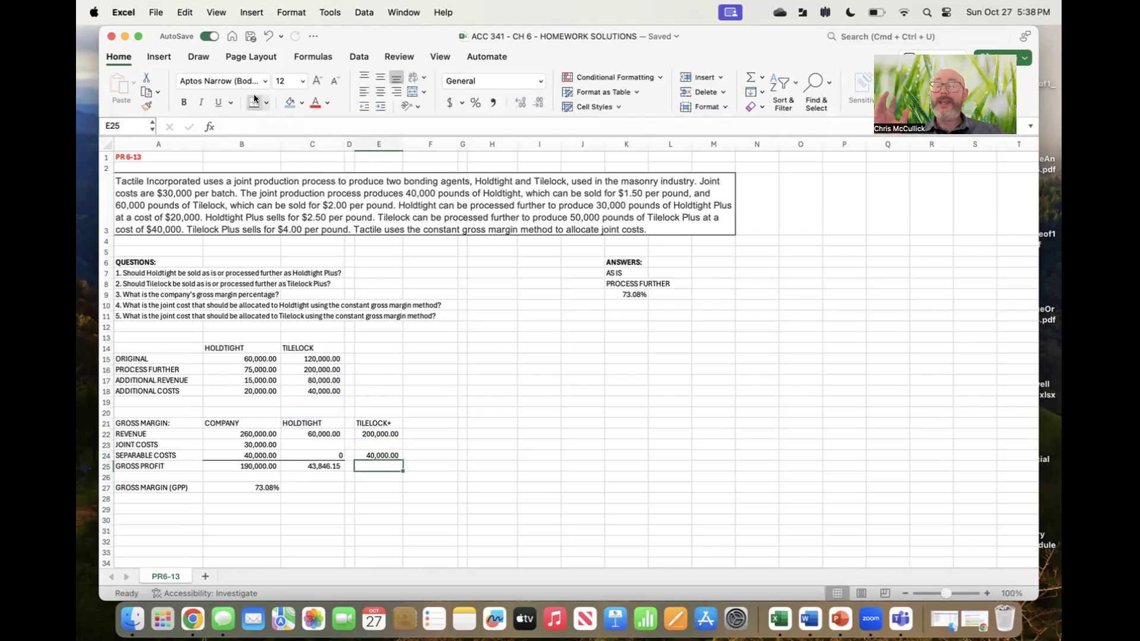
Calculate Tilelock+ gross profit in E25 as its revenue times the company gross margin, using =E22*B27.
{"action": "type", "text": "="}
{"action": "key", "text": "Up"}
{"action": "key", "text": "Up"}
{"action": "key", "text": "Up"}
{"action": "type", "text": "*"}
{"action": "key", "text": "Down"}
{"action": "key", "text": "Down"}
{"action": "key", "text": "Left"}
{"action": "key", "text": "Left"}
{"action": "key", "text": "Left"}
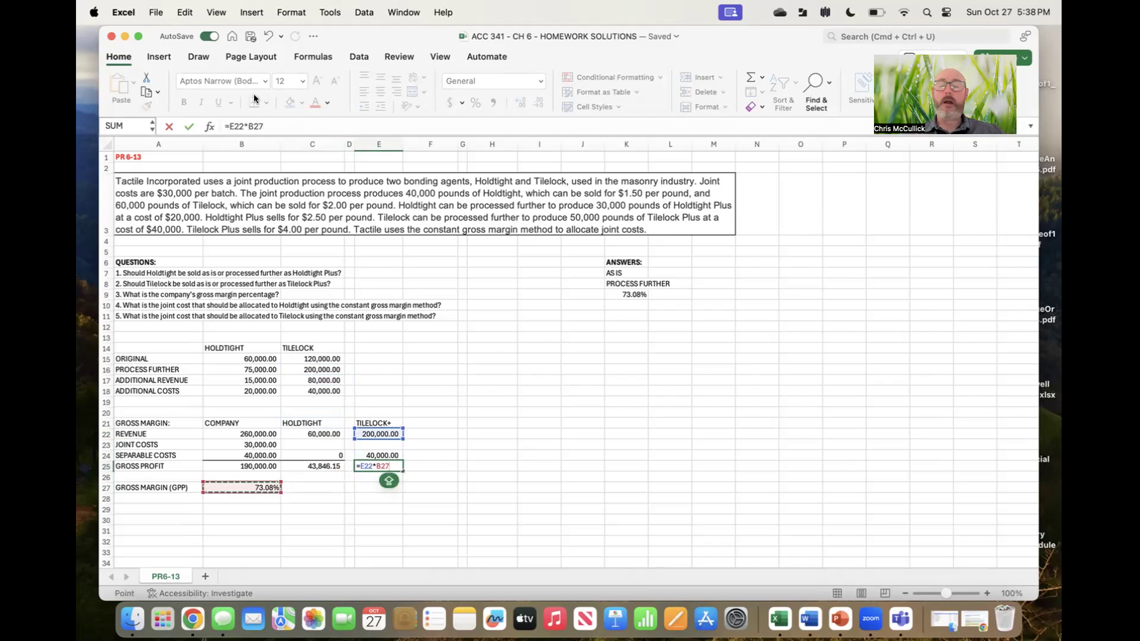
{"action": "key", "text": "Return"}
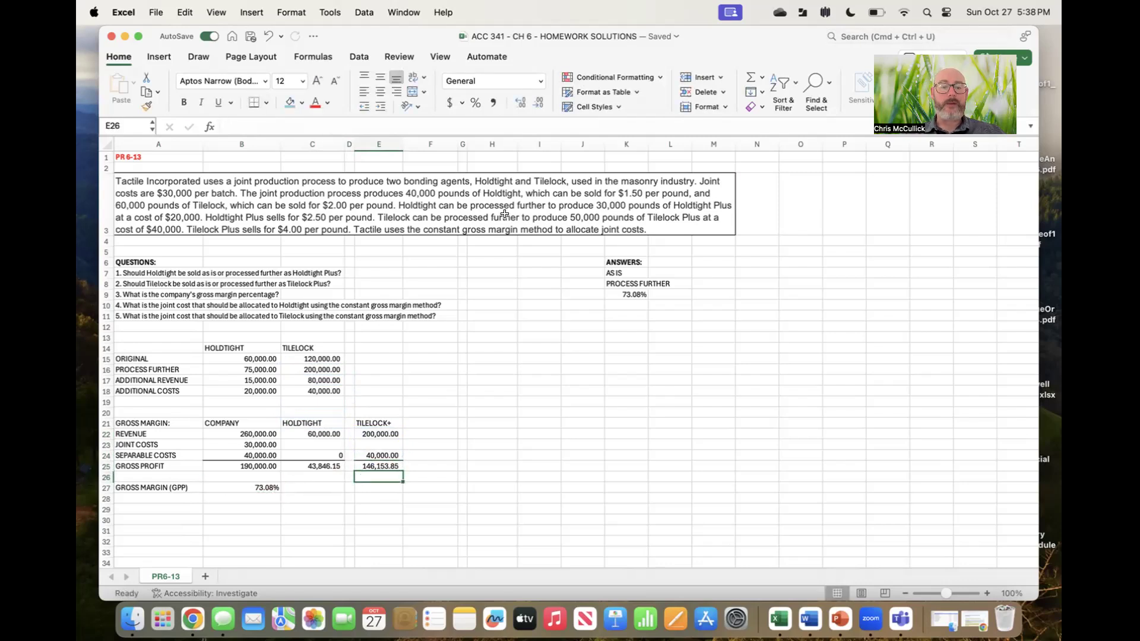
Calculate Holdtight's allocated joint cost in C23 as revenue less gross profit, using =C22-C25.
{"action": "key", "text": "Up"}
{"action": "key", "text": "Up"}
{"action": "key", "text": "Up"}
{"action": "key", "text": "Left"}
{"action": "key", "text": "Left"}
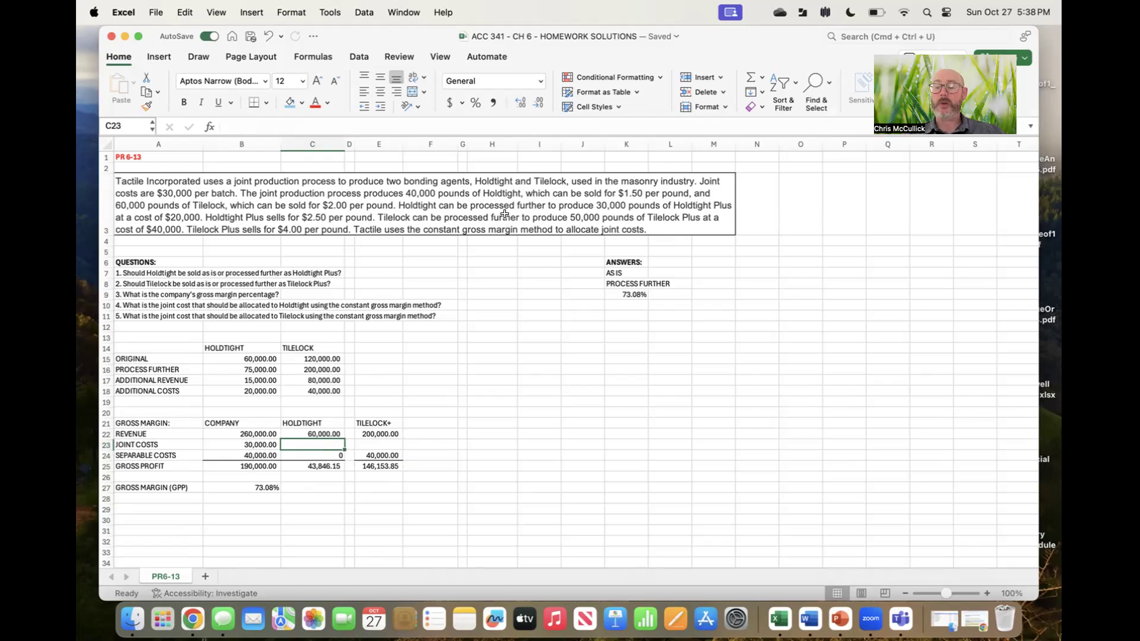
{"action": "type", "text": "="}
{"action": "key", "text": "Up"}
{"action": "type", "text": "-"}
{"action": "key", "text": "Down"}
{"action": "key", "text": "Down"}
{"action": "key", "text": "Down"}
{"action": "key", "text": "Up"}
{"action": "key", "text": "Return"}
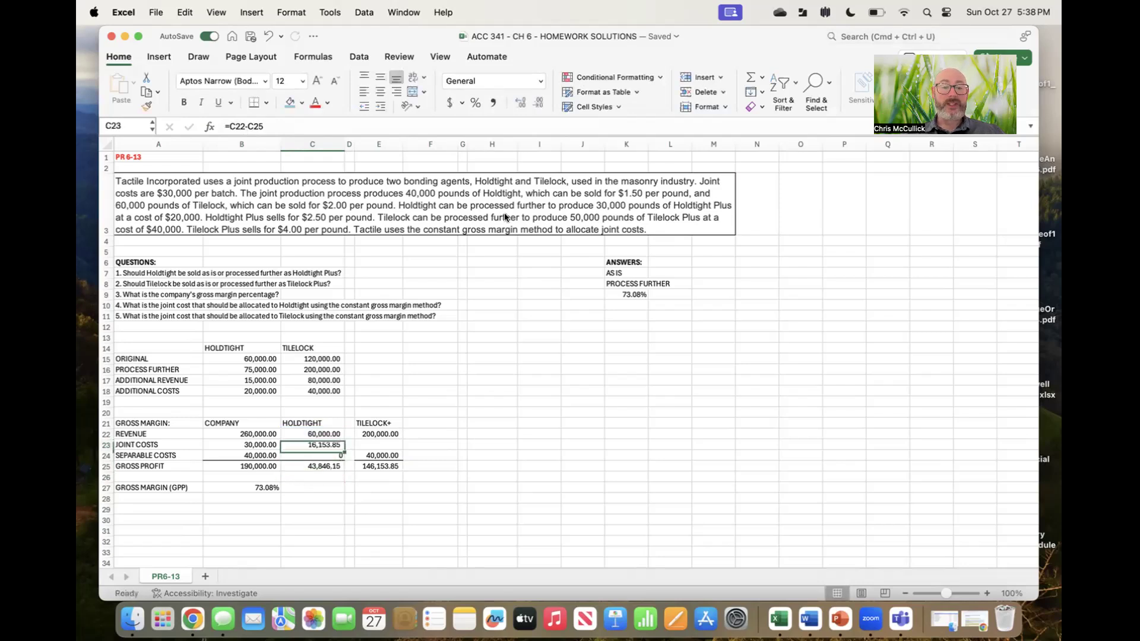
Calculate Tilelock+ allocated joint cost in E23 as revenue less gross profit and separable costs, using =E22-E25-E24.
{"action": "key", "text": "Up"}
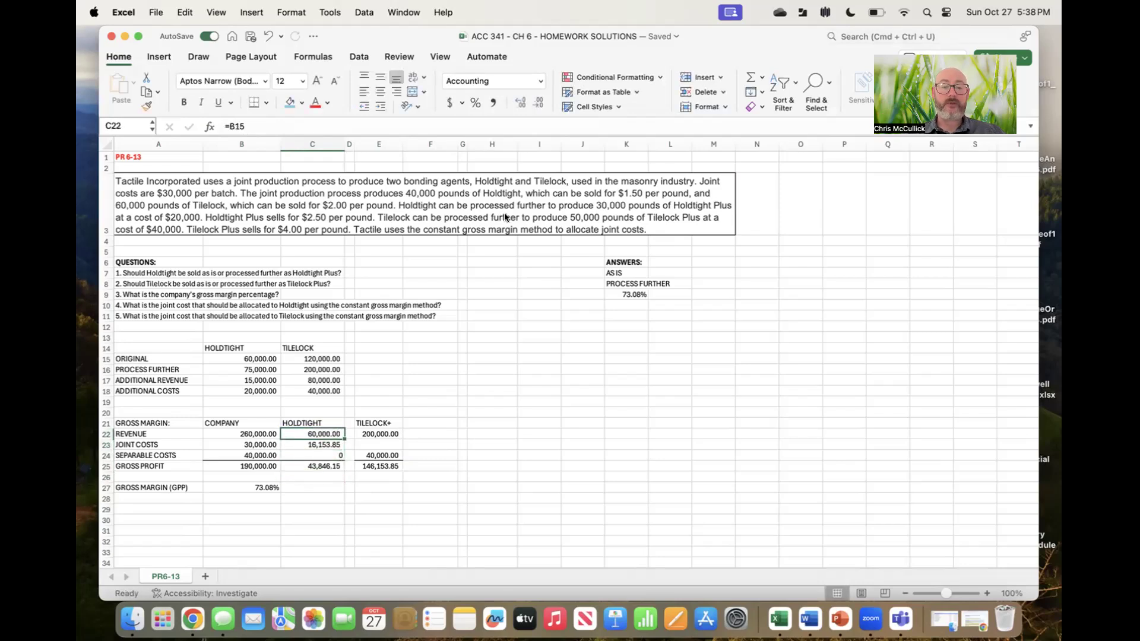
{"action": "key", "text": "Down"}
{"action": "key", "text": "Down"}
{"action": "key", "text": "Down"}
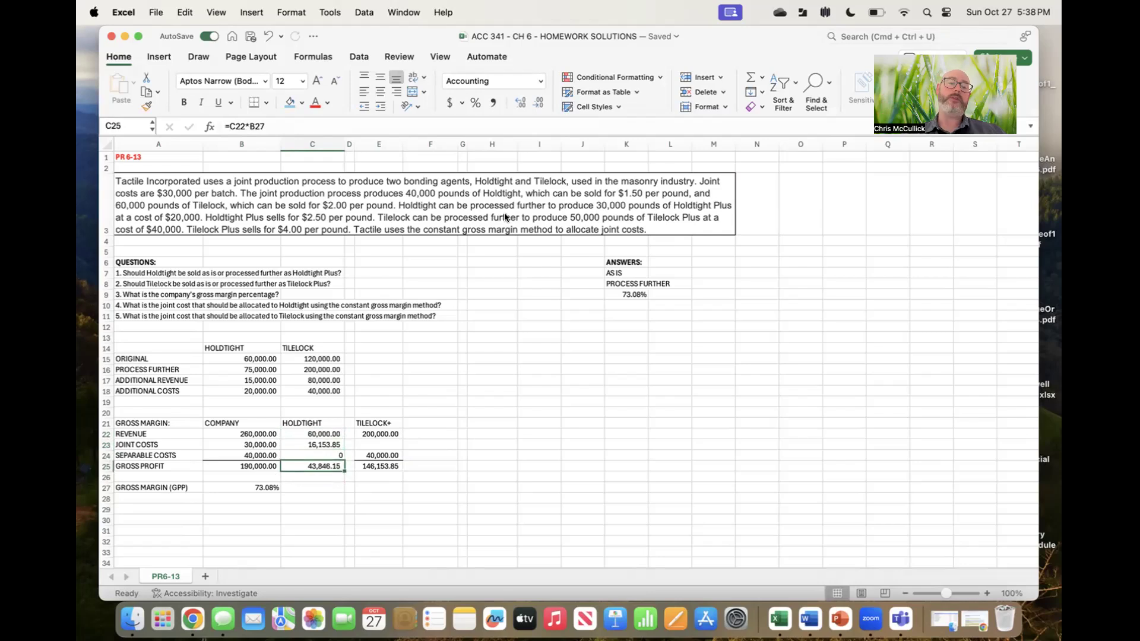
{"action": "key", "text": "Right"}
{"action": "key", "text": "Up"}
{"action": "key", "text": "Up"}
{"action": "key", "text": "Right"}
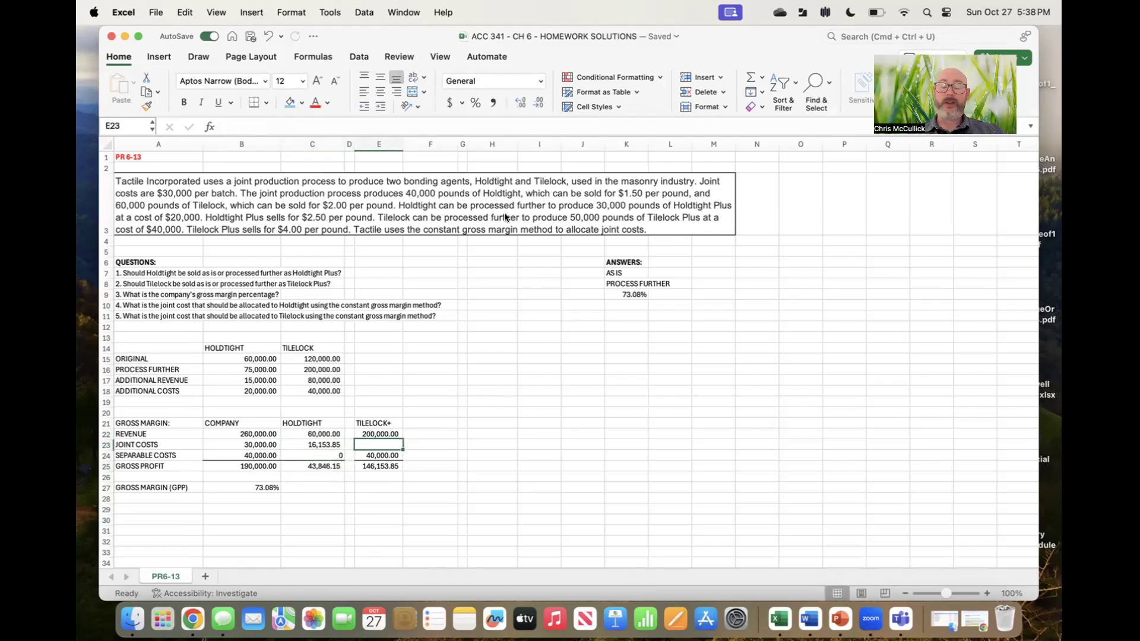
{"action": "type", "text": "="}
{"action": "key", "text": "Up"}
{"action": "type", "text": "-"}
{"action": "key", "text": "Down"}
{"action": "key", "text": "Down"}
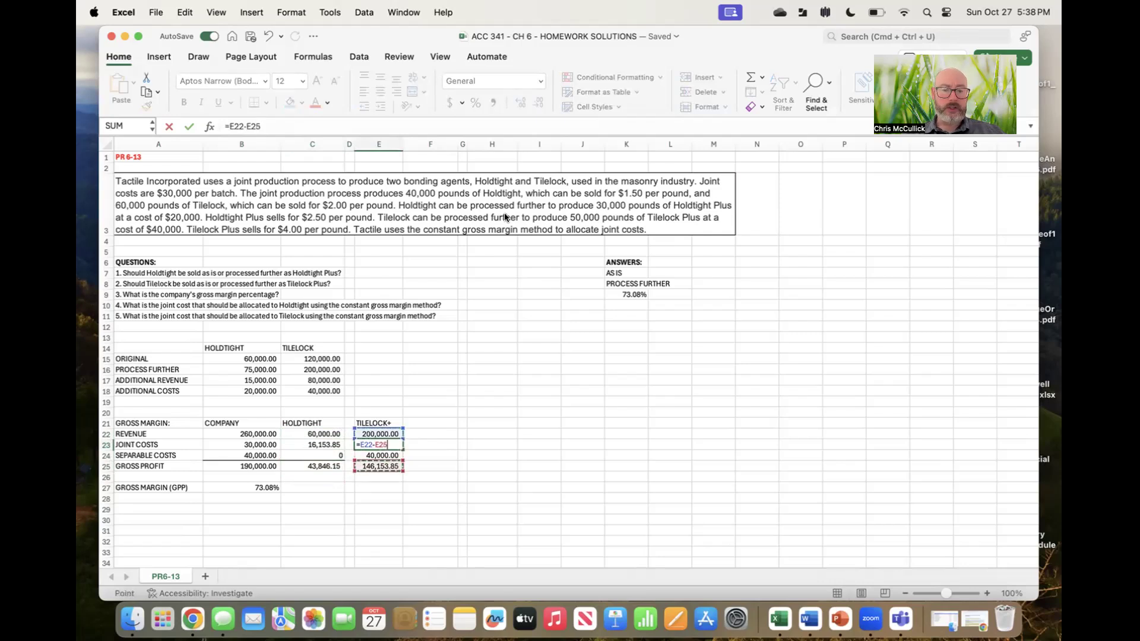
{"action": "type", "text": "-"}
{"action": "key", "text": "Down"}
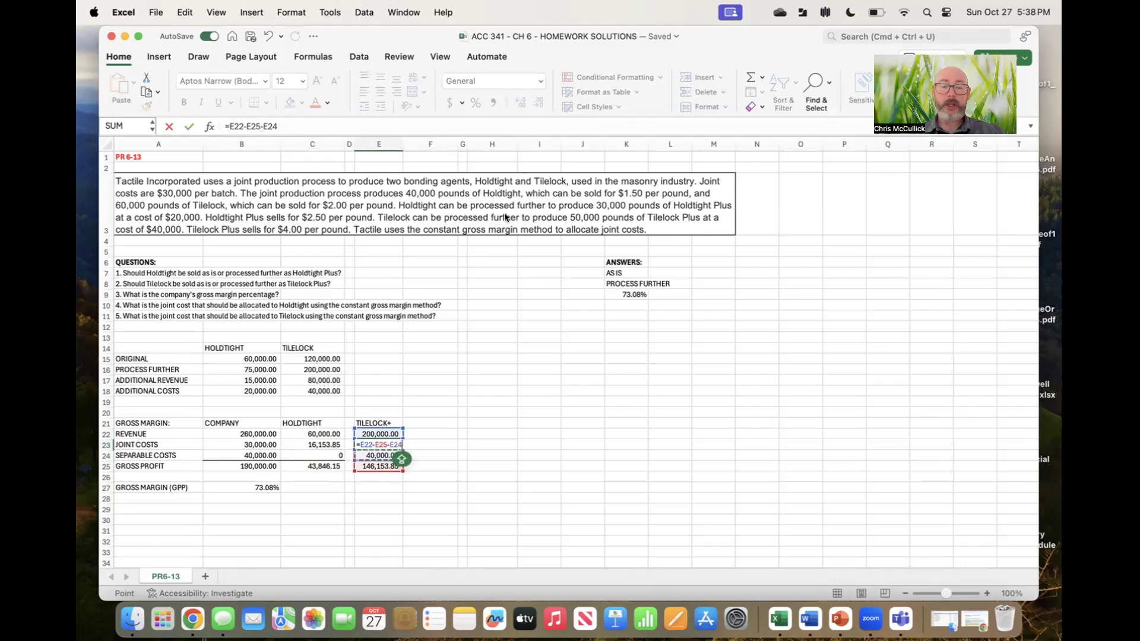
{"action": "key", "text": "Return"}
{"action": "key", "text": "Up"}
{"action": "key", "text": "Up"}
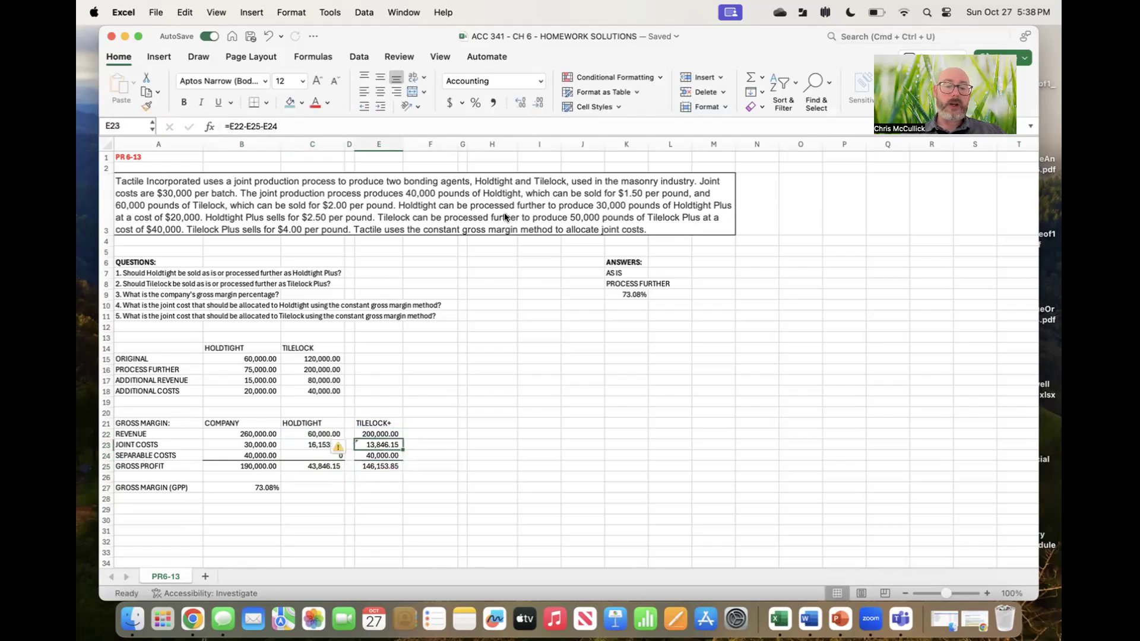
{"action": "key", "text": "Down"}
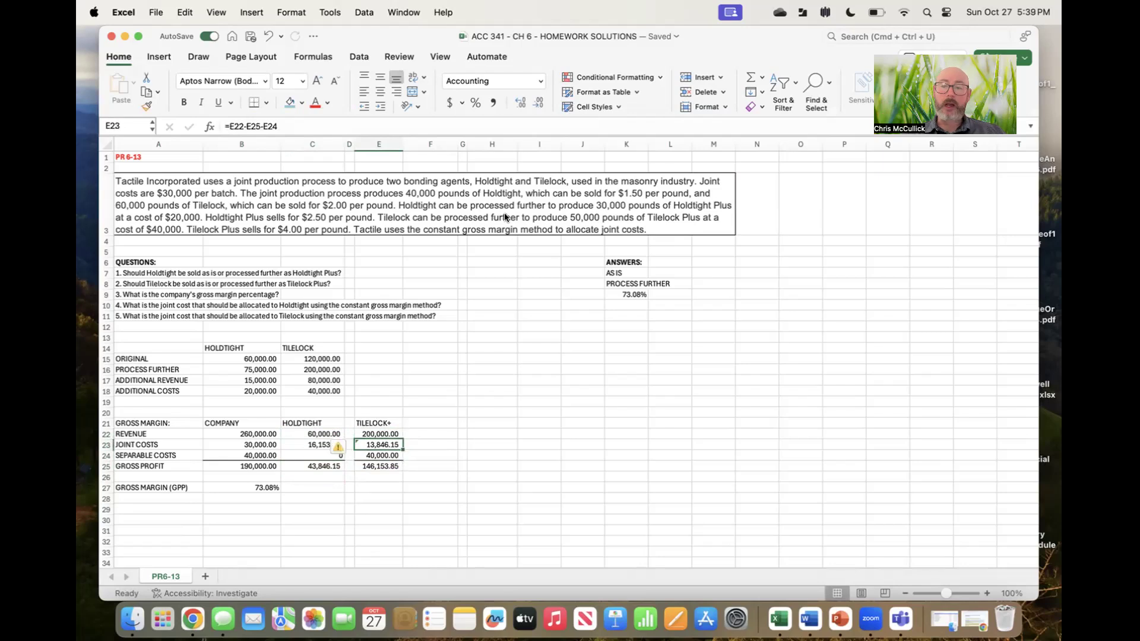
{"action": "key", "text": "Down"}
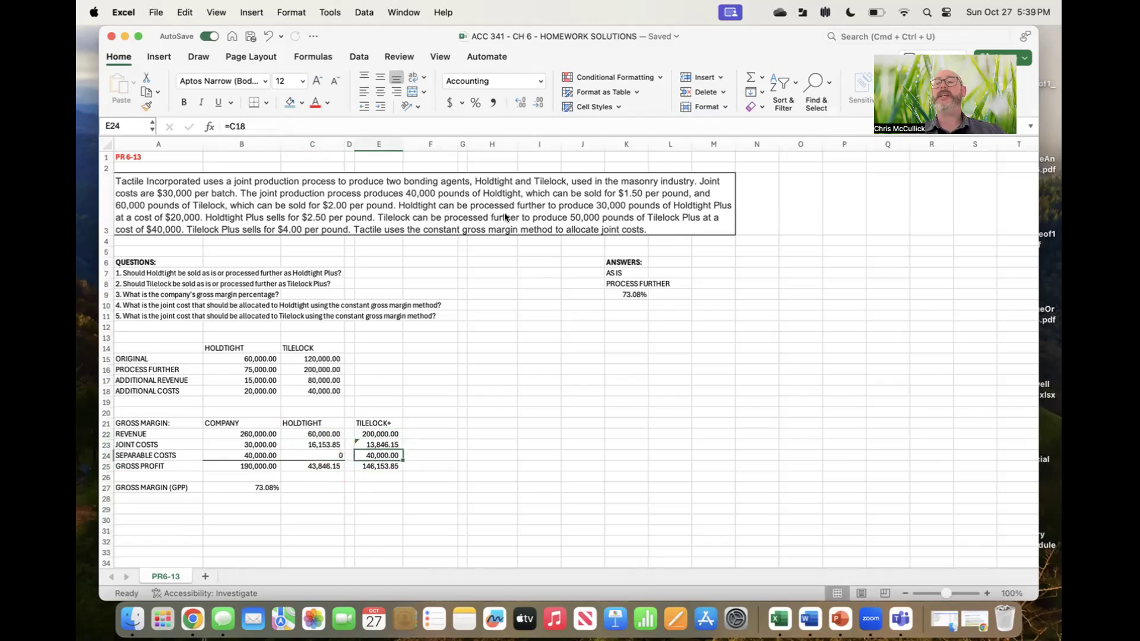
{"action": "key", "text": "Down"}
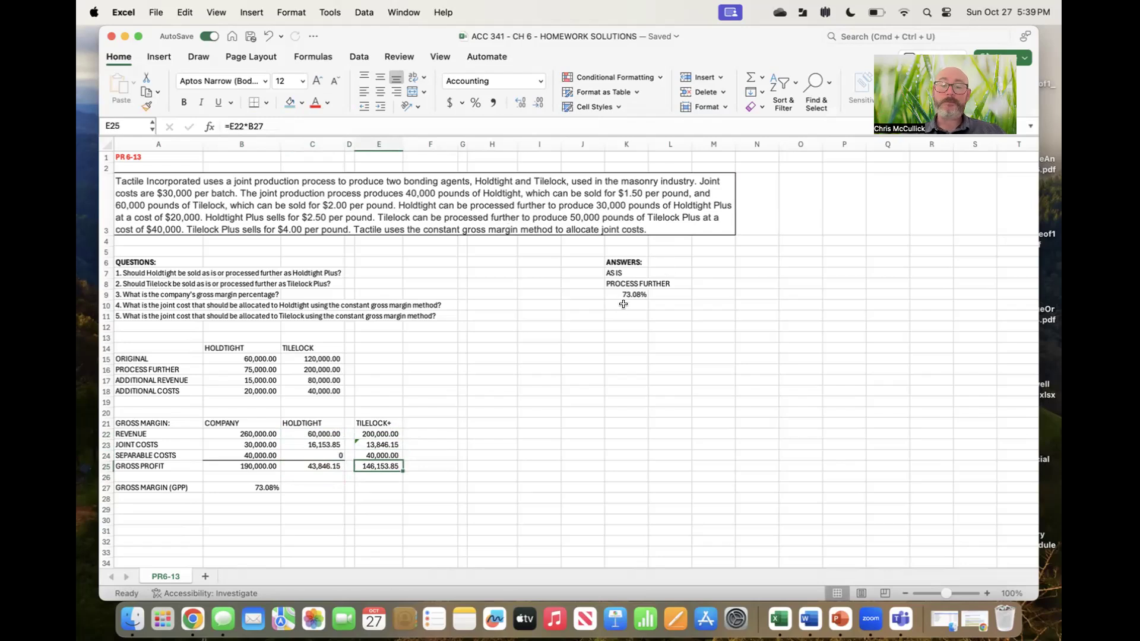
Answer question 4 in K10 by linking it to Holdtight's allocated joint cost, using =C23.
{"action": "left_click", "coordinate": [110, 305]}
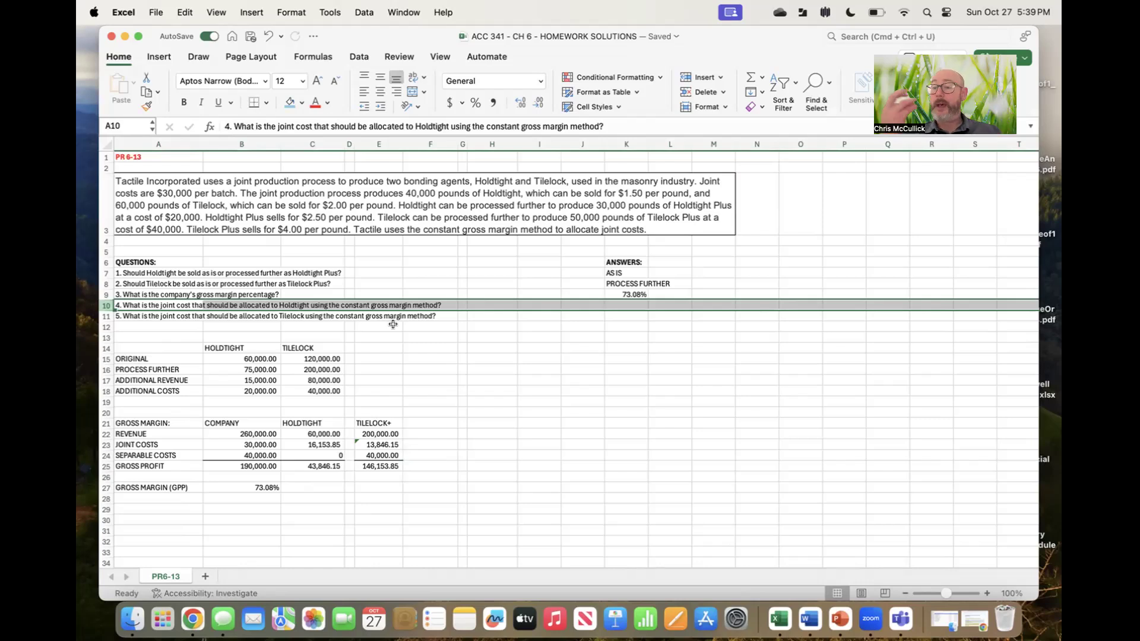
{"action": "left_click", "coordinate": [631, 304]}
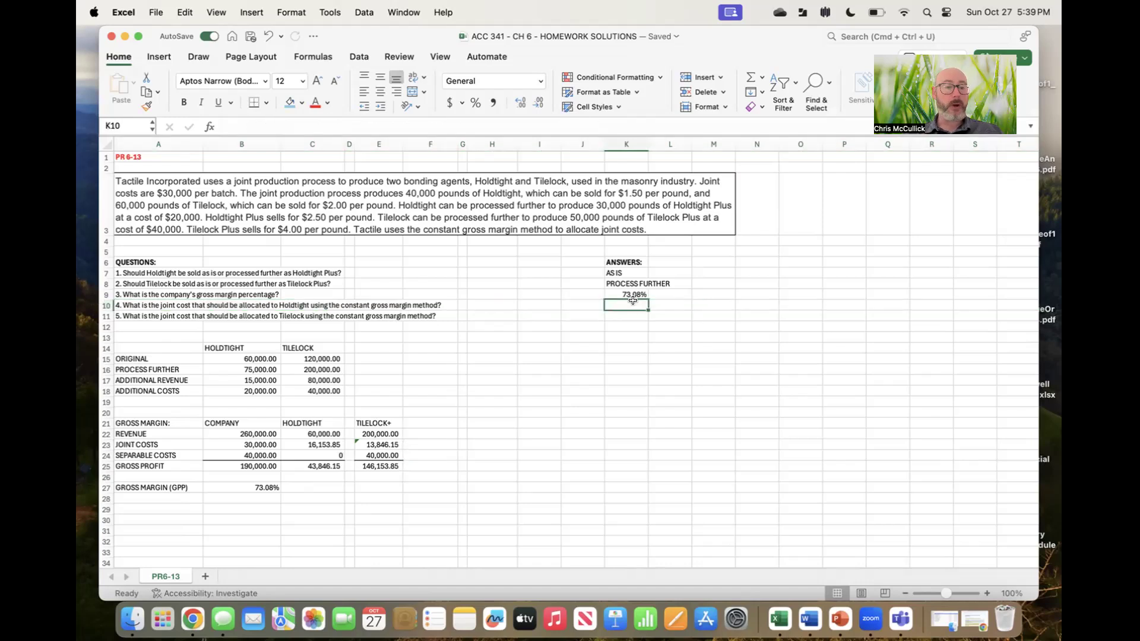
{"action": "type", "text": "="}
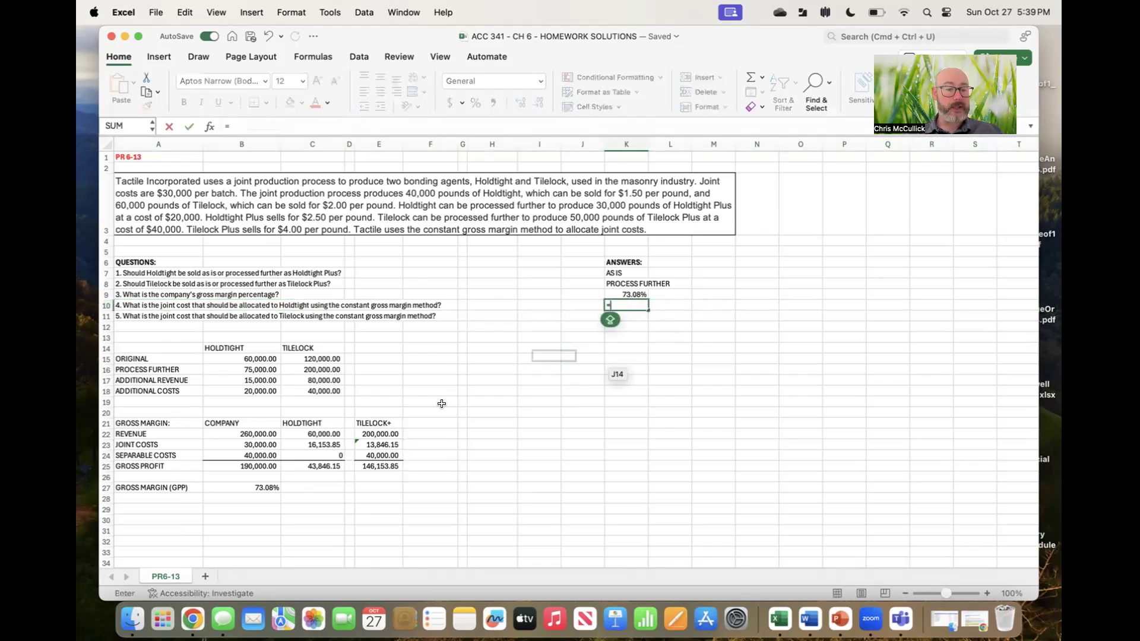
{"action": "left_click", "coordinate": [330, 443]}
{"action": "key", "text": "Return"}
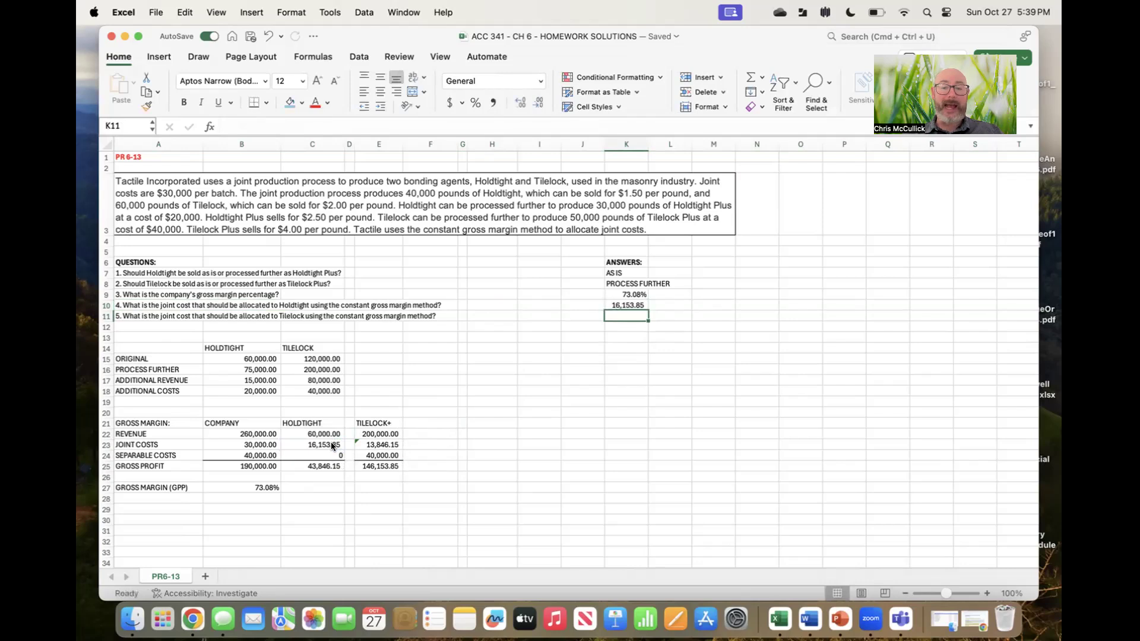
Answer question 5 in K11 by linking it to Tilelock's allocated joint cost, using =E23.
{"action": "type", "text": "="}
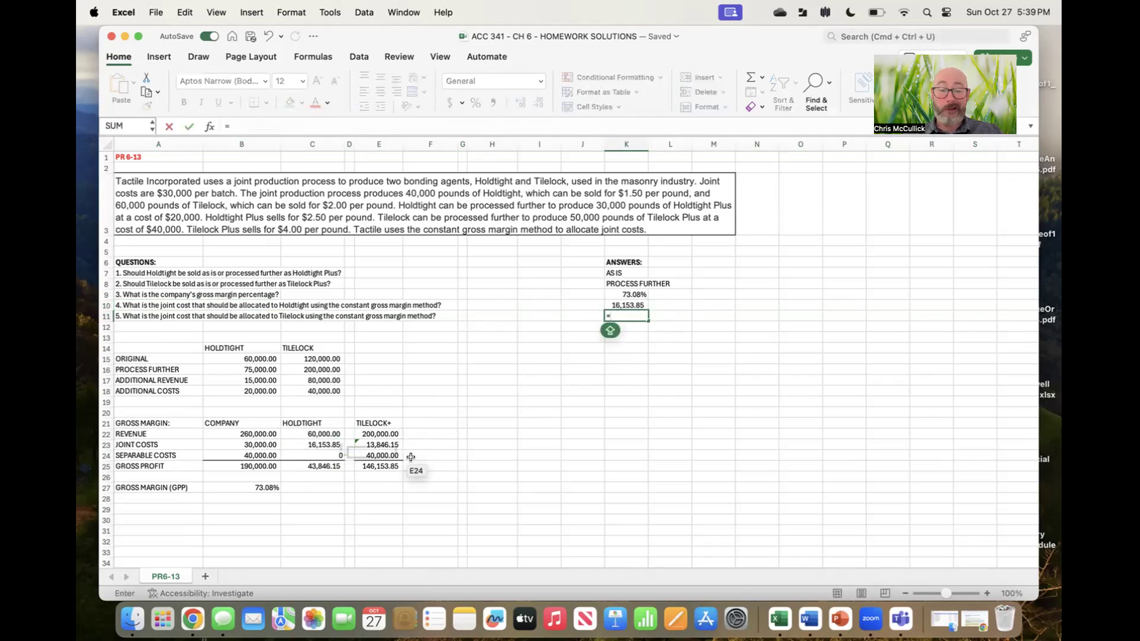
{"action": "left_click", "coordinate": [386, 445]}
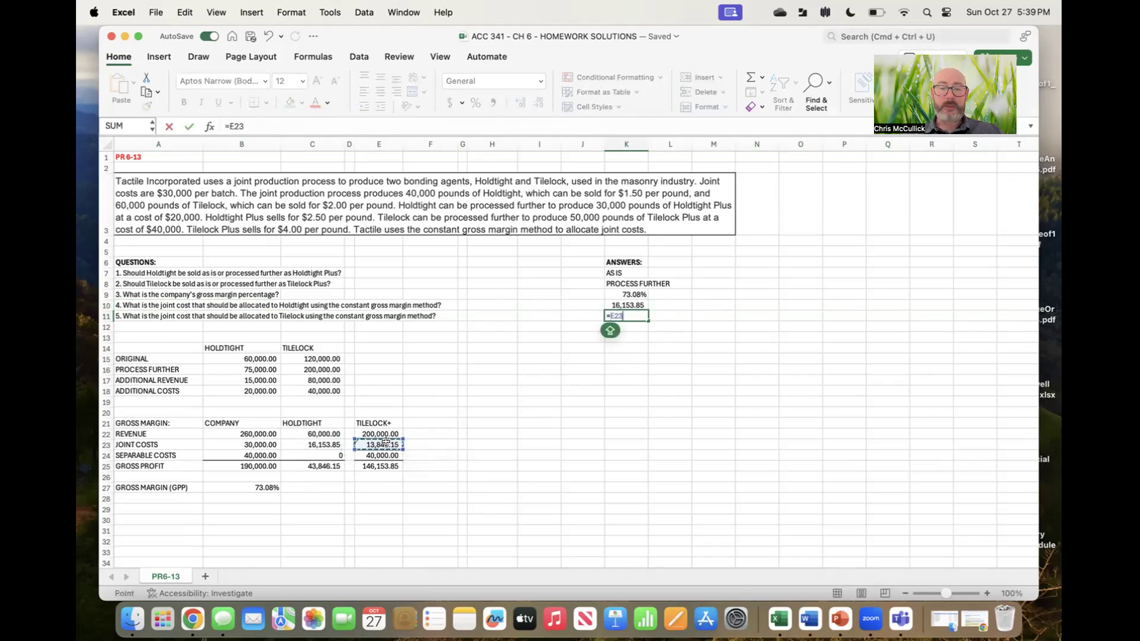
{"action": "key", "text": "Return"}
{"action": "key", "text": "Right"}
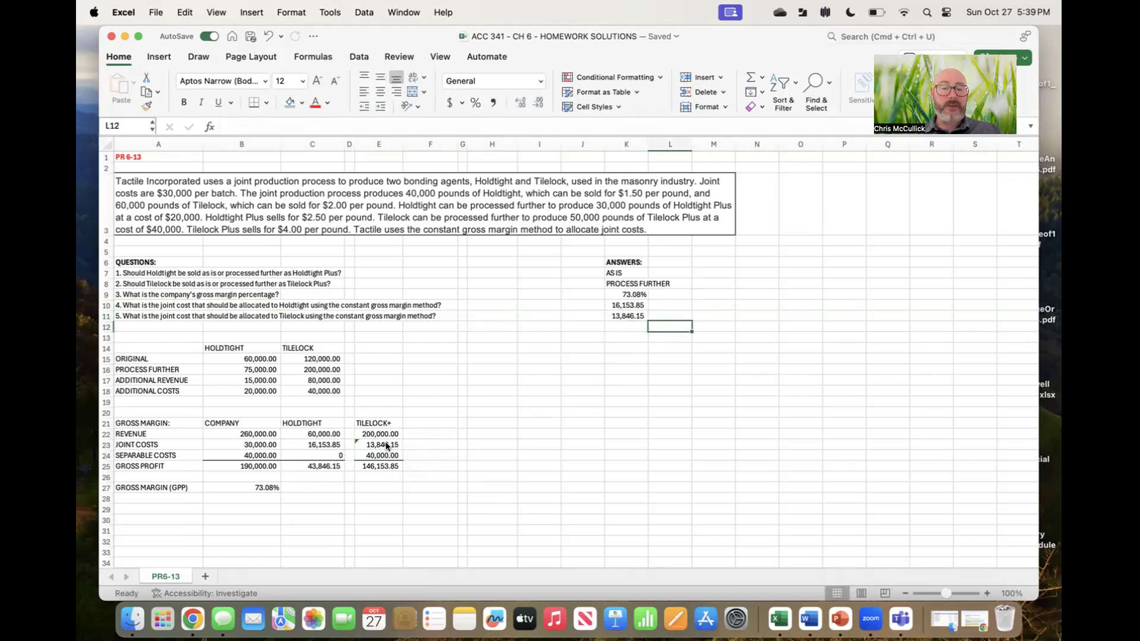
Add a check total of the two allocated joint costs in H23, using =SUM(C23:E23).
{"action": "left_click", "coordinate": [490, 443]}
{"action": "type", "text": "=SU"}
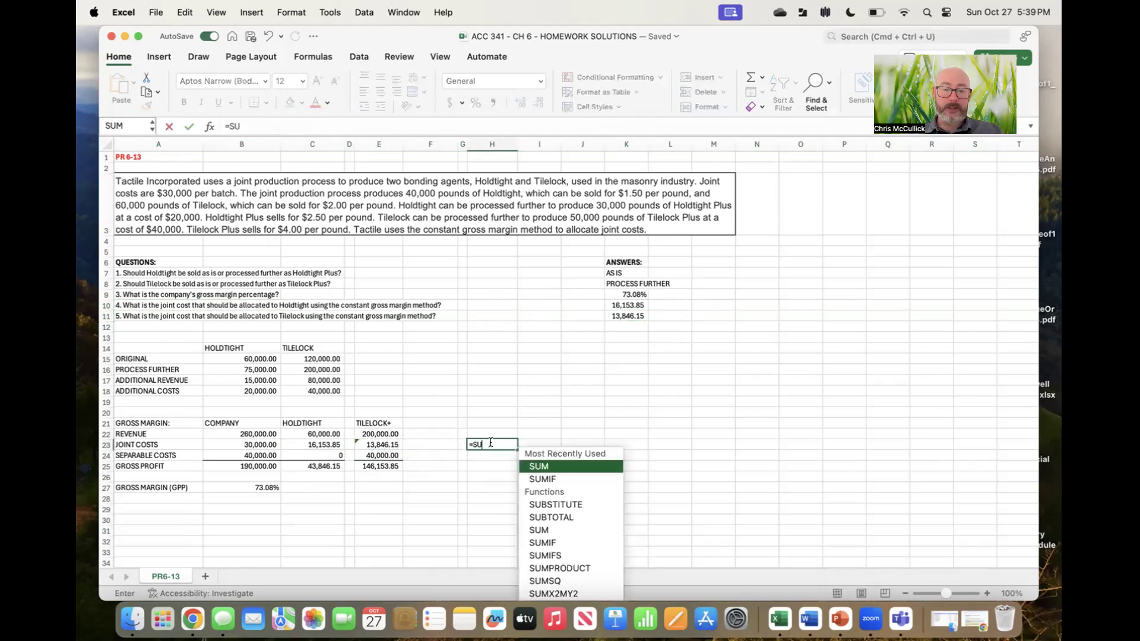
{"action": "type", "text": "M("}
{"action": "key", "text": "Left"}
{"action": "key", "text": "Left"}
{"action": "key", "text": "Left"}
{"action": "key", "text": "shift+Left"}
{"action": "key", "text": "shift+Left"}
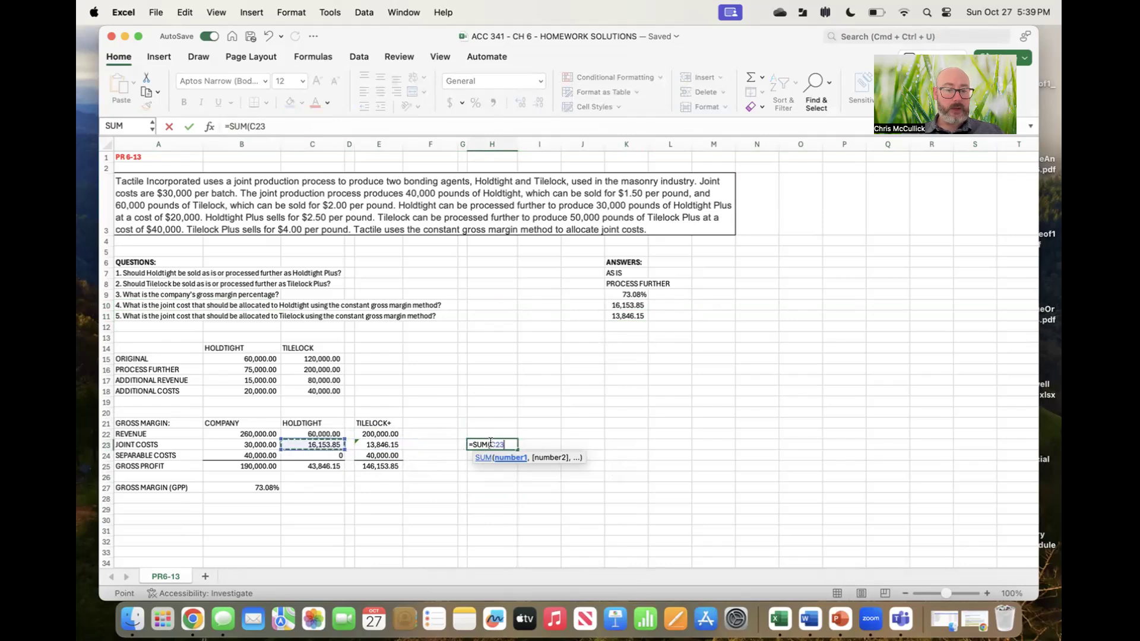
{"action": "type", "text": ")"}
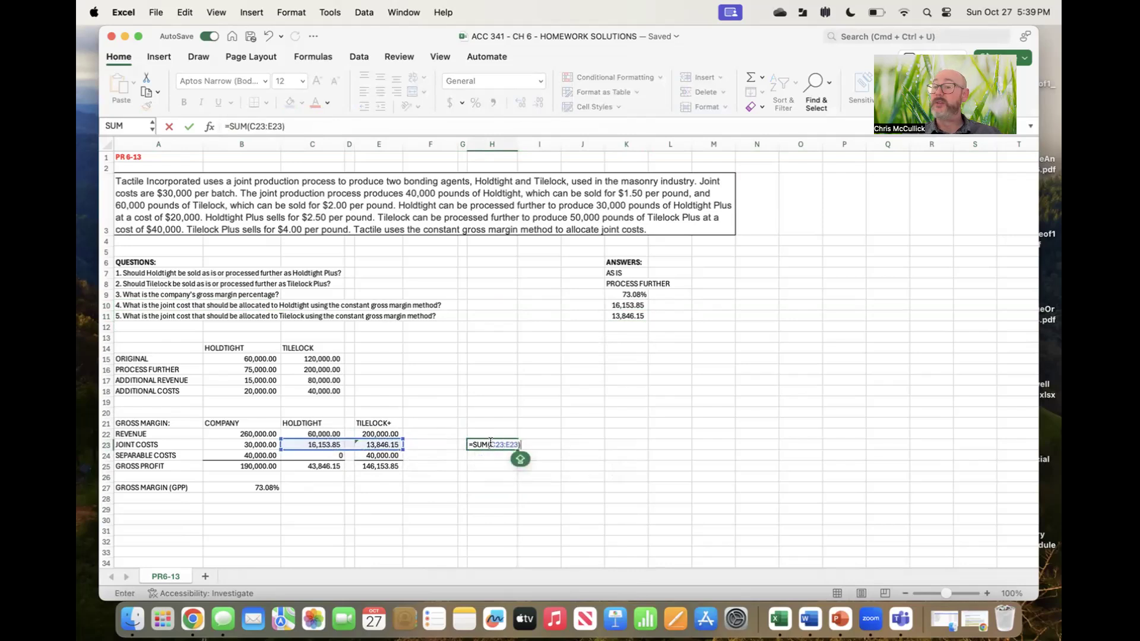
{"action": "key", "text": "Return"}
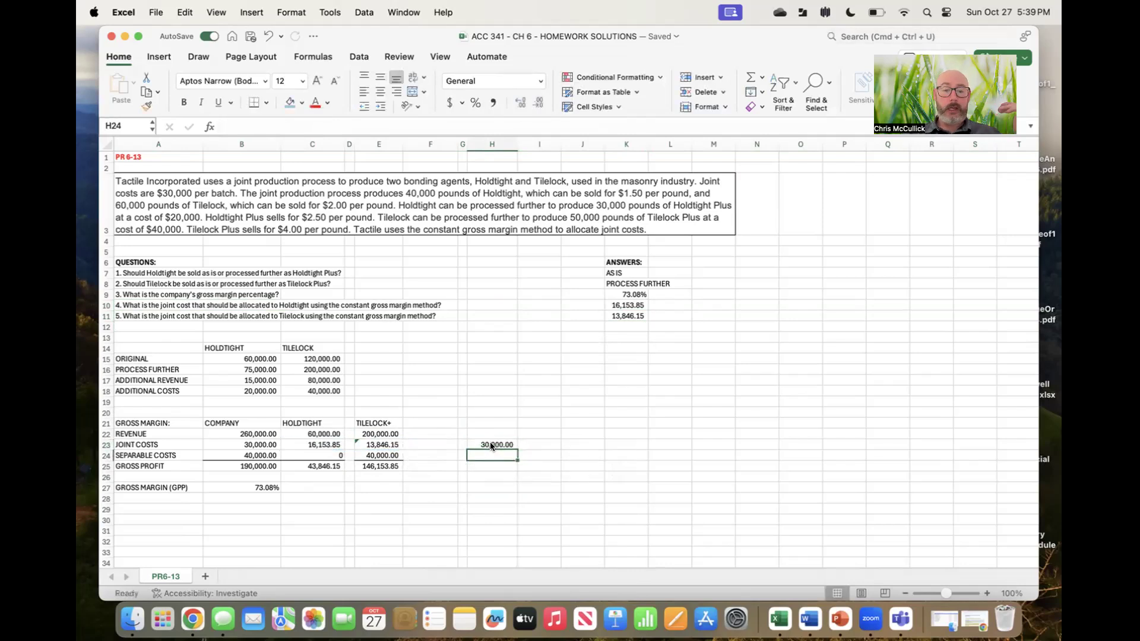